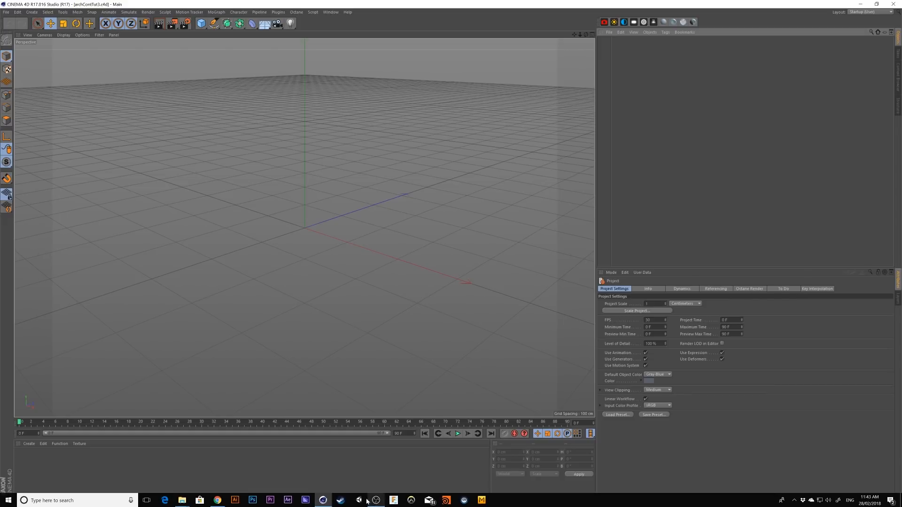
# - Switch to Chrome, examine the arch-contour reference render on Instagram, and return to Cinema 4D
pyautogui.click(217, 501)
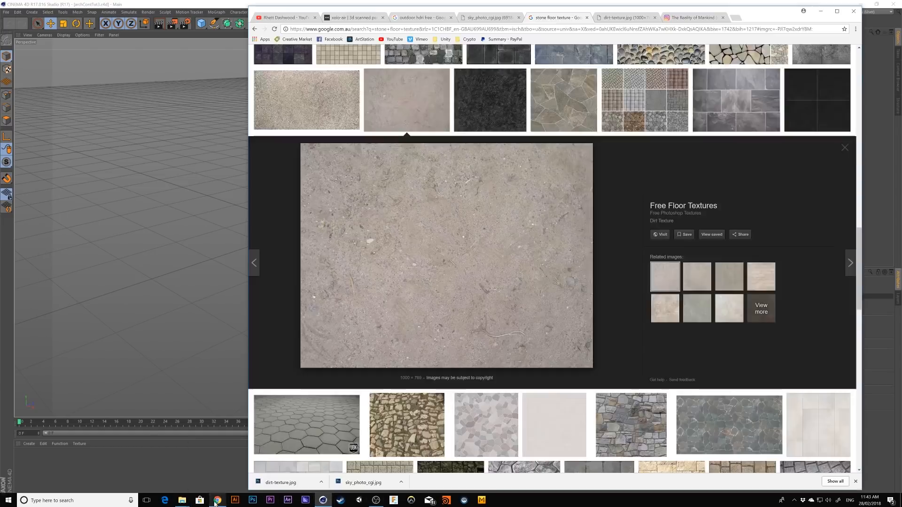
pyautogui.click(358, 20)
pyautogui.click(284, 18)
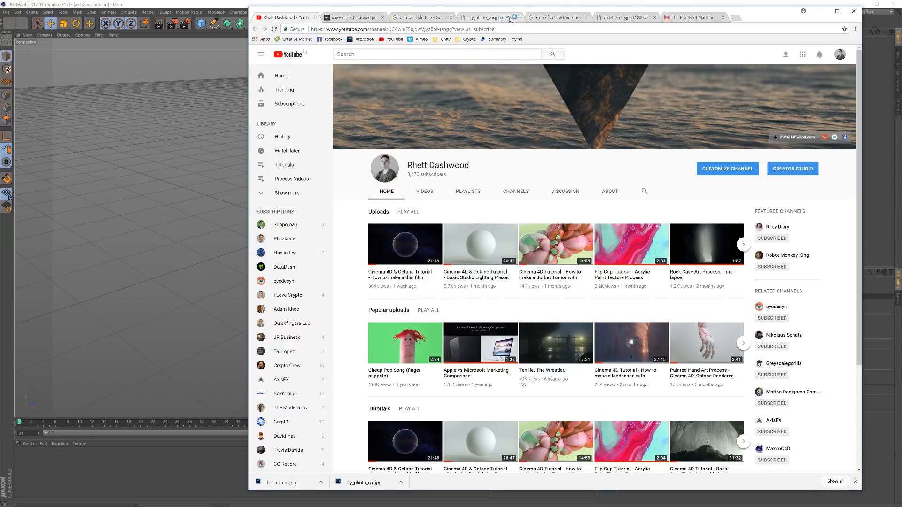
pyautogui.click(627, 18)
pyautogui.click(564, 17)
pyautogui.click(688, 19)
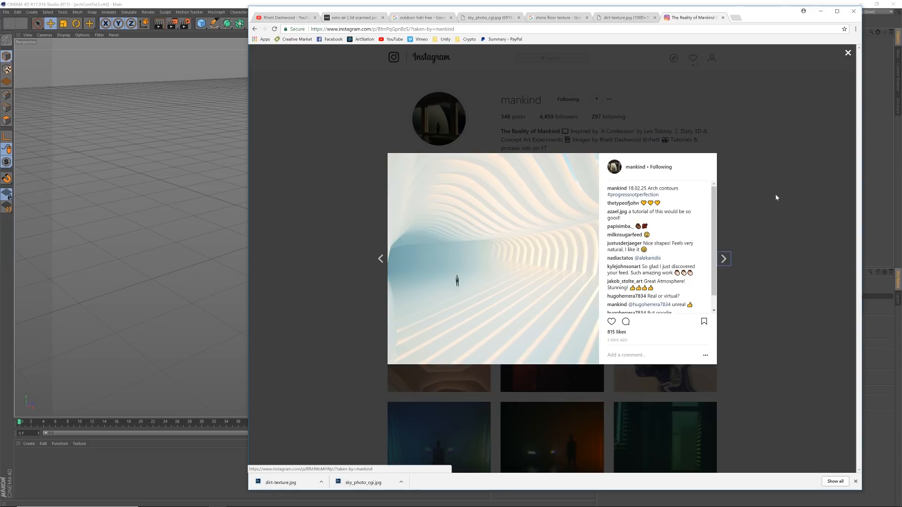
pyautogui.click(798, 198)
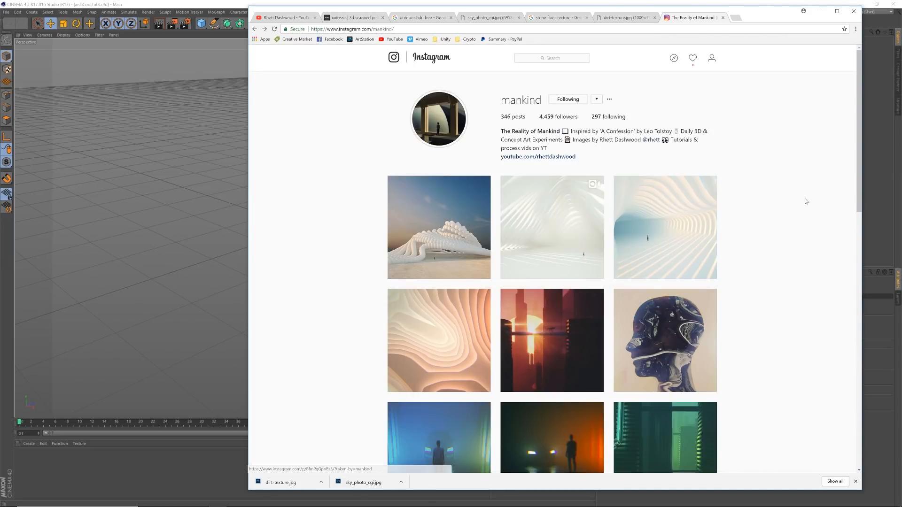
pyautogui.click(878, 167)
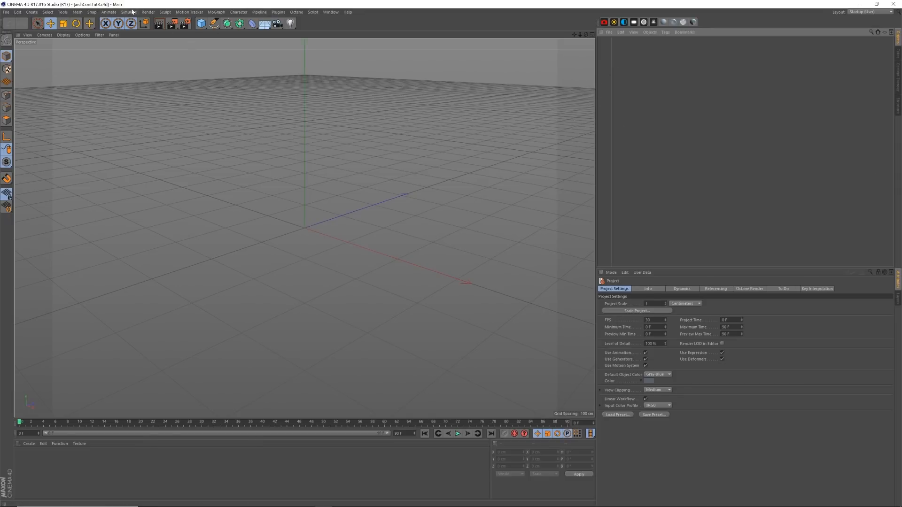
# - Add a Landscape object to the scene and set its height to 460 cm
pyautogui.moveTo(201, 24); pyautogui.dragTo(354, 75)
pyautogui.moveTo(689, 304); pyautogui.dragTo(643, 323)
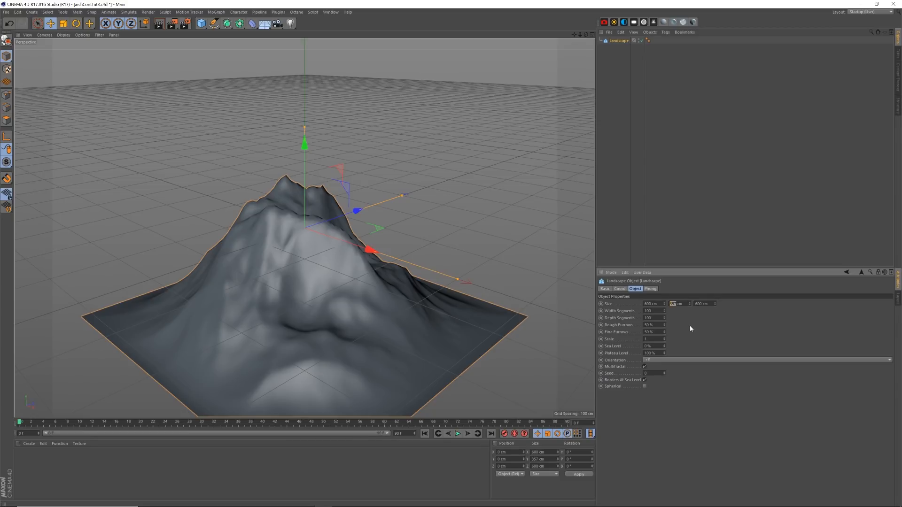
pyautogui.write('4')
pyautogui.write('60')
pyautogui.press('Return')
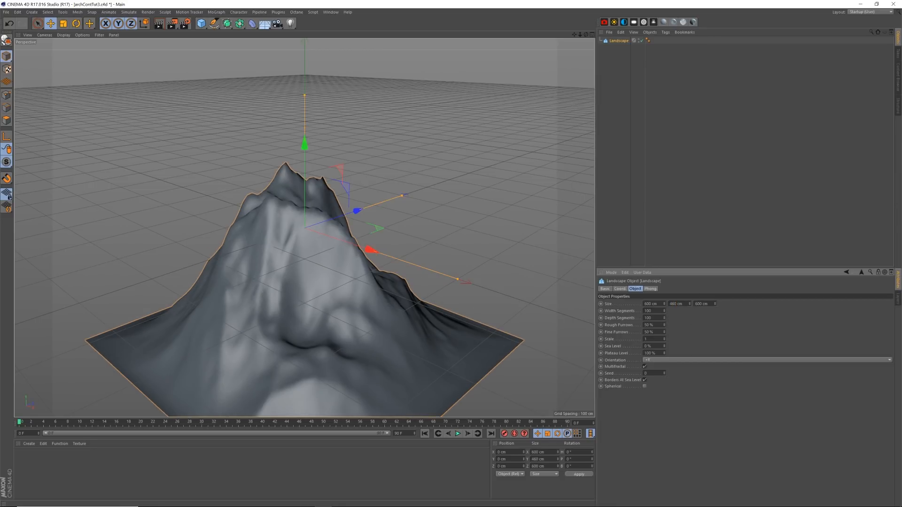
# - Set the landscape's Rough Furrows and Fine Furrows to 0% and its Plateau Level to 40%
pyautogui.moveTo(664, 327); pyautogui.dragTo(666, 363)
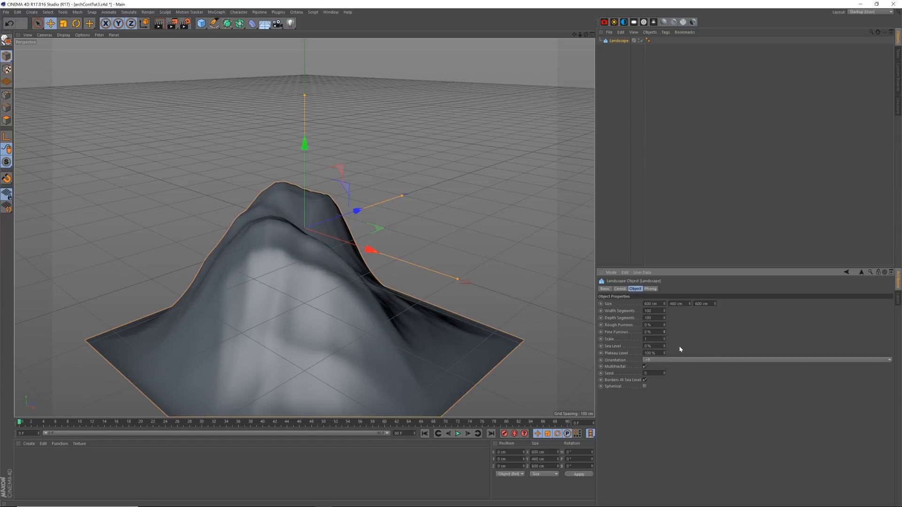
pyautogui.moveTo(665, 355)
pyautogui.mouseDown()
pyautogui.moveTo(667, 371)
pyautogui.moveTo(672, 365)
pyautogui.mouseUp()
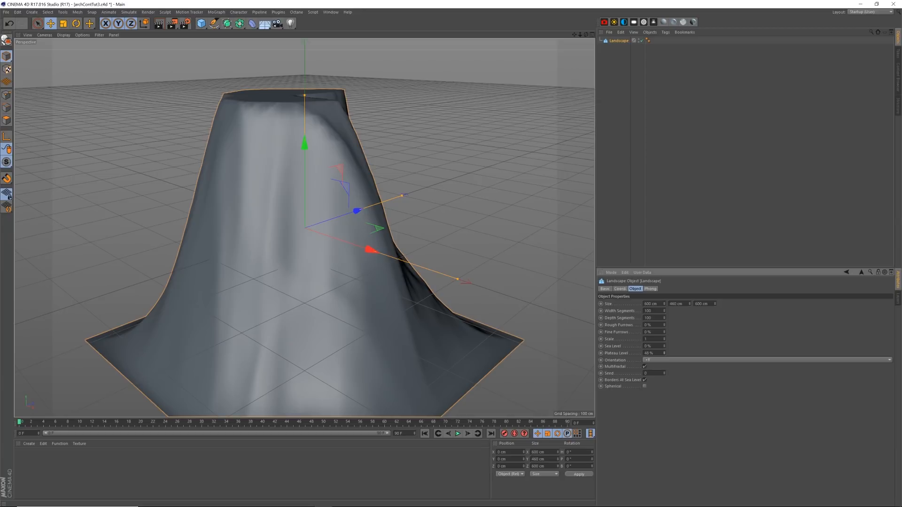
pyautogui.write('40')
pyautogui.press('Return')
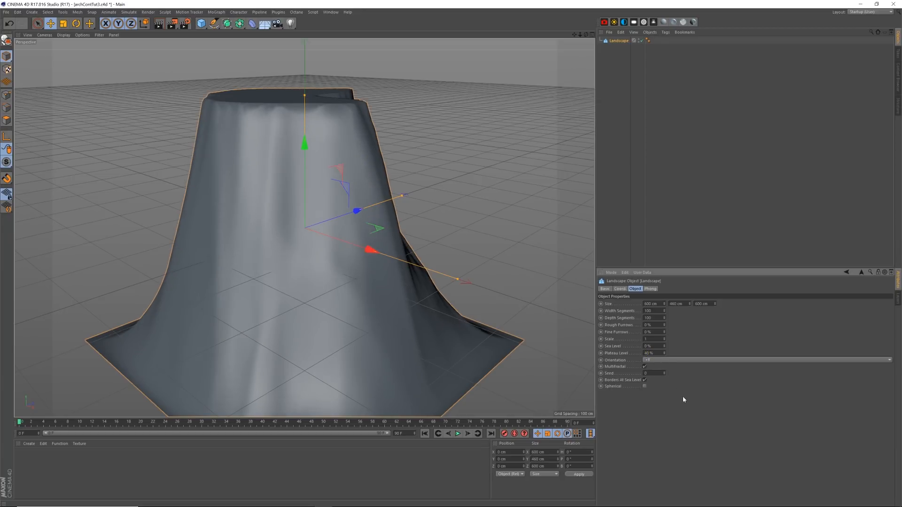
# - Set the landscape's Orientation to -X so its open base faces sideways
pyautogui.click(674, 360)
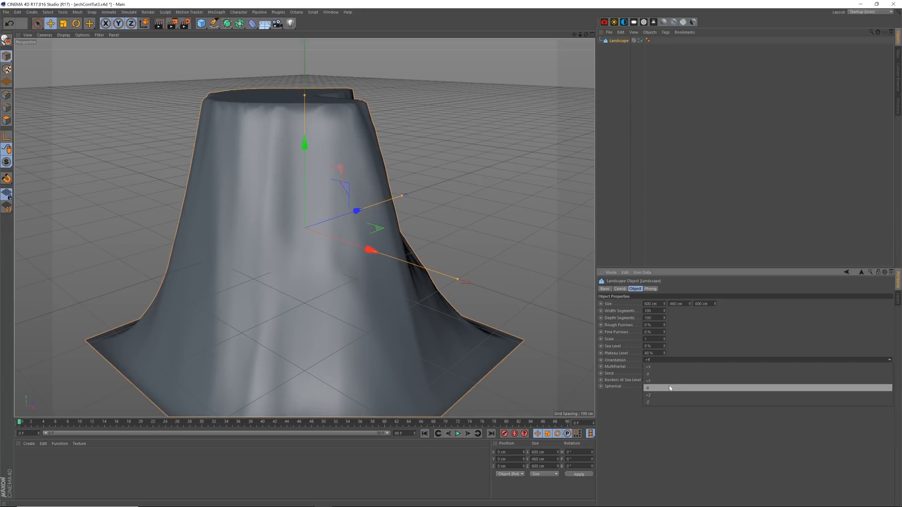
pyautogui.click(673, 374)
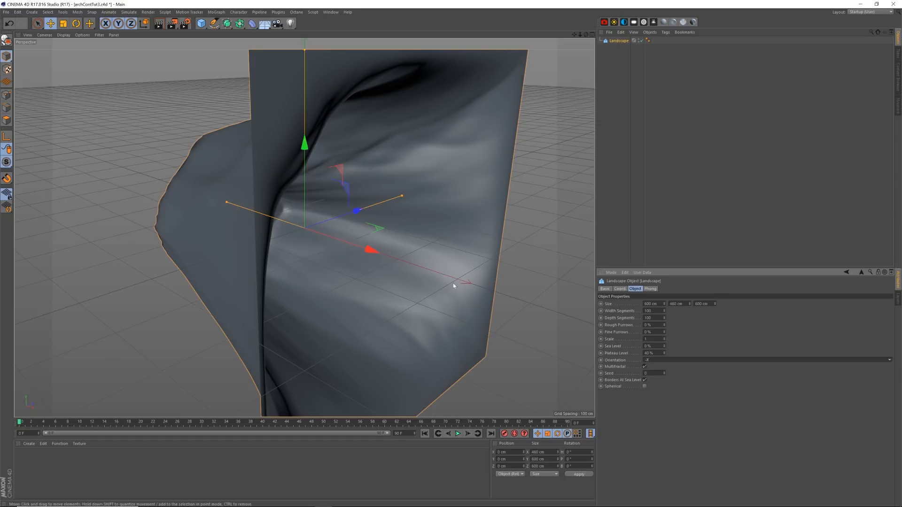
pyautogui.keyDown('alt'); pyautogui.moveTo(397, 288); pyautogui.dragTo(382, 258); pyautogui.keyUp('alt')
pyautogui.keyDown('alt'); pyautogui.moveTo(381, 256); pyautogui.dragTo(344, 266, button='right'); pyautogui.keyUp('alt')
pyautogui.keyDown('alt'); pyautogui.moveTo(344, 265); pyautogui.dragTo(364, 254); pyautogui.keyUp('alt')
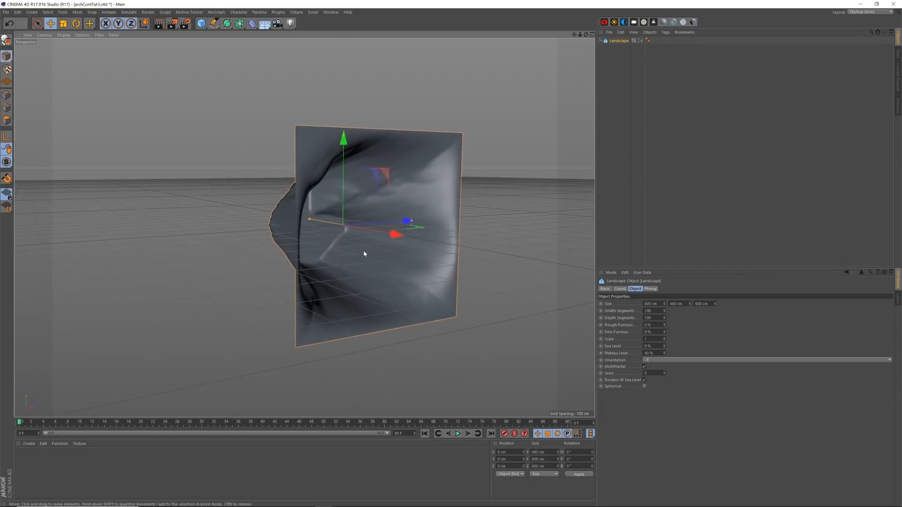
# - Try several Seed values for the landscape and set the Seed to 9
pyautogui.click(665, 372)
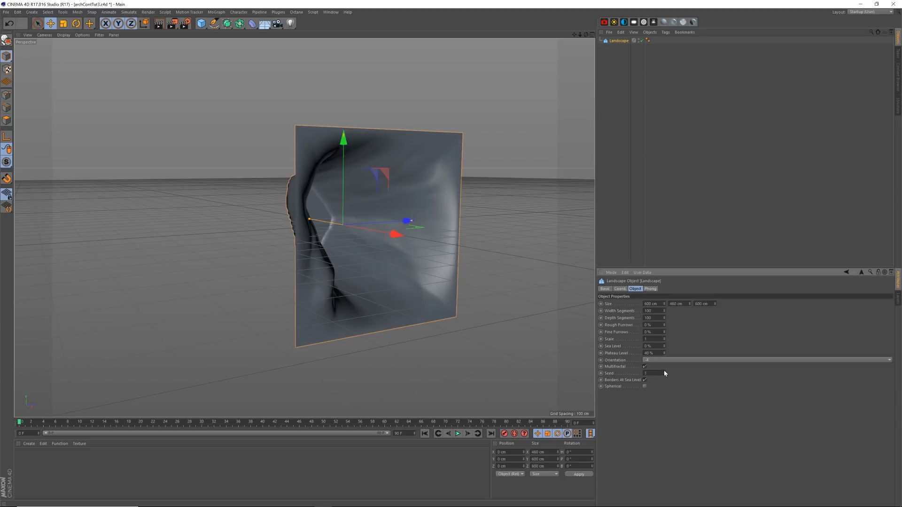
pyautogui.click(664, 372)
pyautogui.click(664, 372)
pyautogui.click(665, 372)
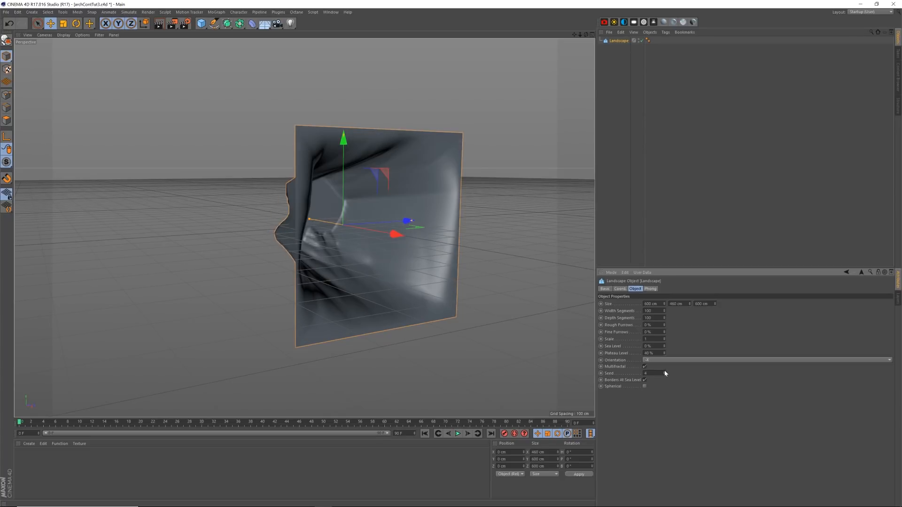
pyautogui.click(664, 372)
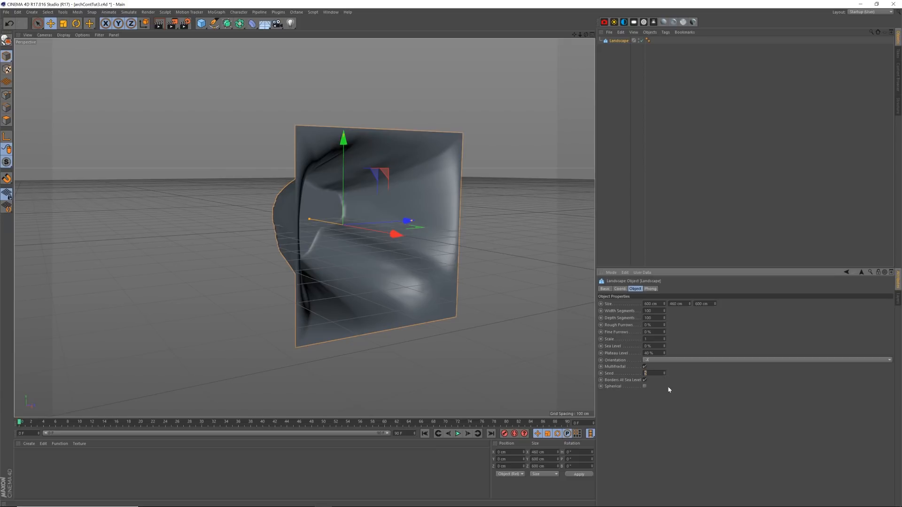
pyautogui.write('9')
pyautogui.press('Return')
pyautogui.keyDown('alt'); pyautogui.moveTo(399, 268); pyautogui.dragTo(373, 276); pyautogui.keyUp('alt')
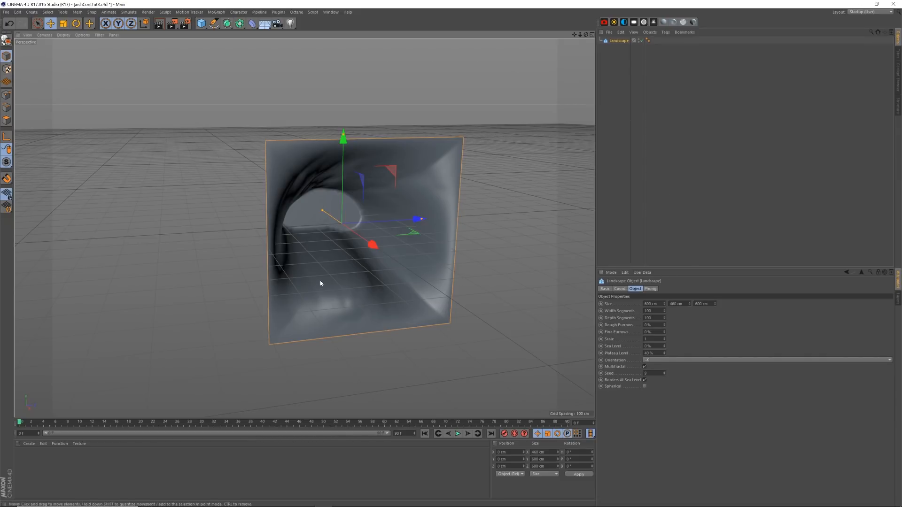
# - Disable the original landscape and convert its duplicate into an editable polygon object
pyautogui.keyDown('alt'); pyautogui.moveTo(320, 283); pyautogui.dragTo(368, 278); pyautogui.keyUp('alt')
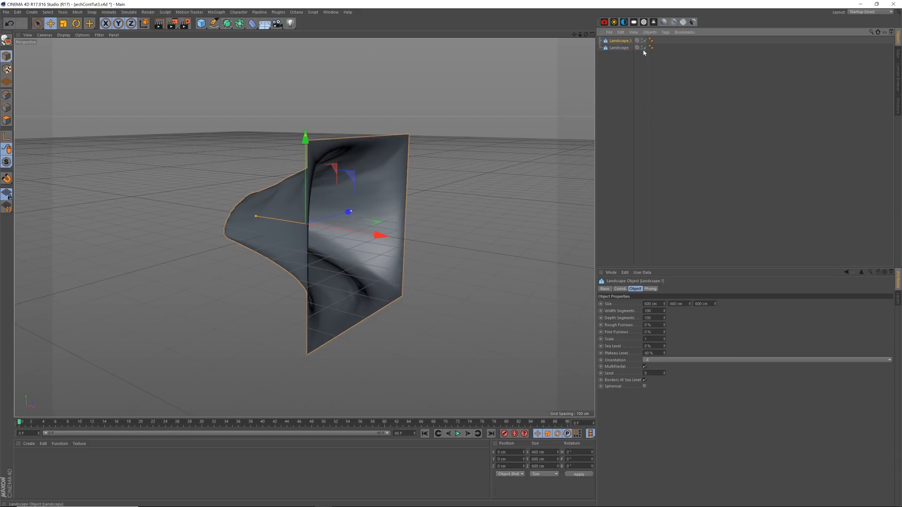
pyautogui.click(644, 47)
pyautogui.press('c')
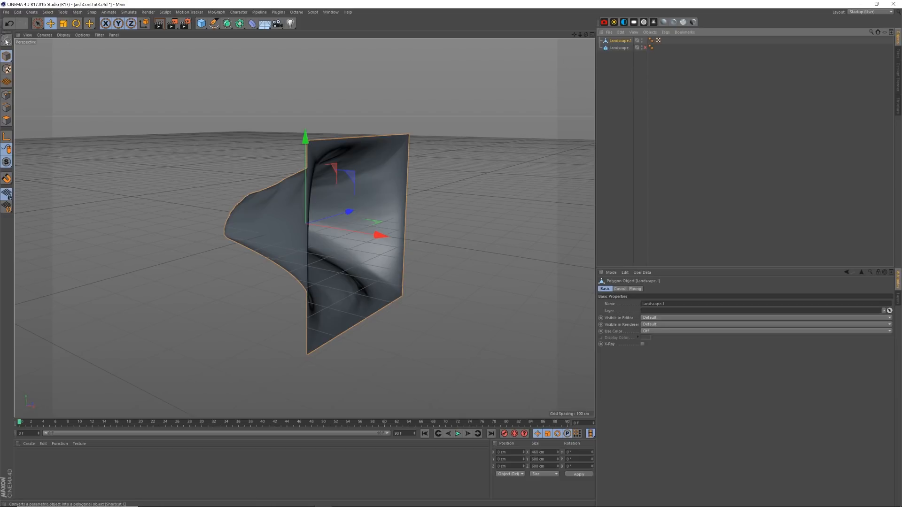
# - Show all four views and activate the Knife tool in edge mode on the editable landscape
pyautogui.click(591, 35)
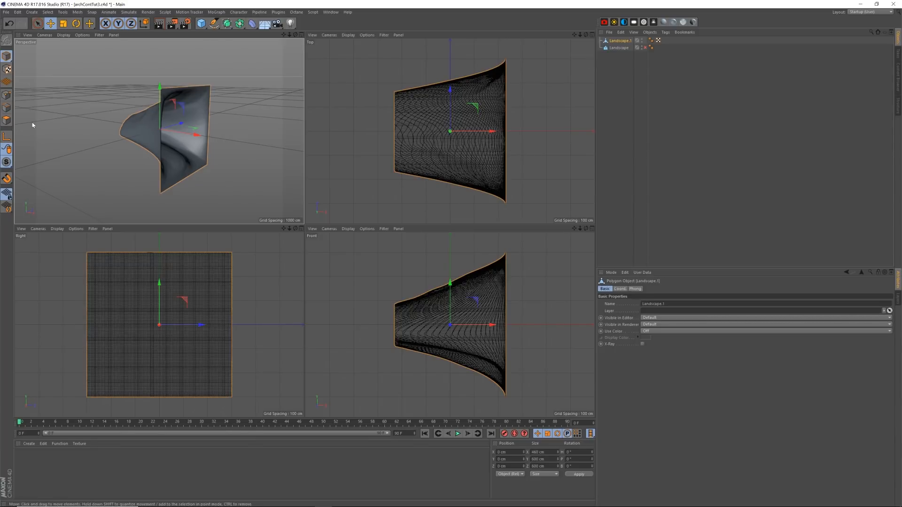
pyautogui.click(7, 120)
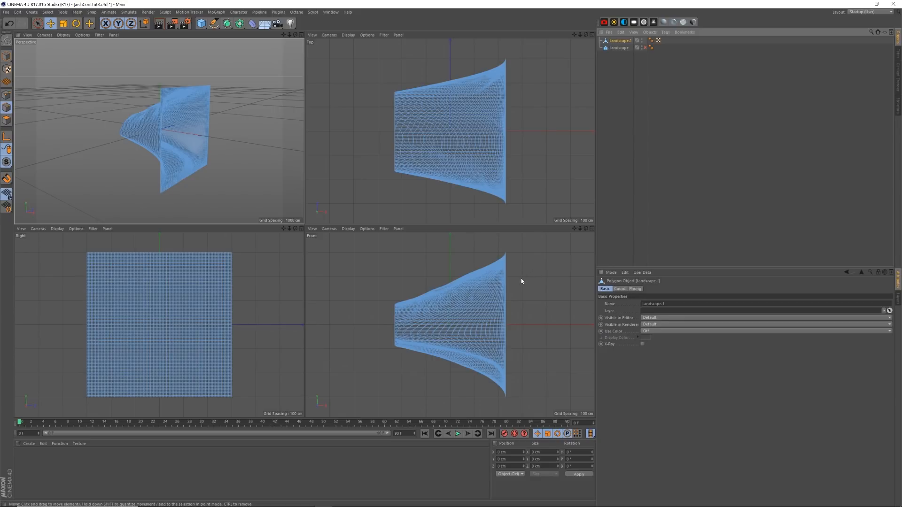
pyautogui.press('m')
pyautogui.press('k')
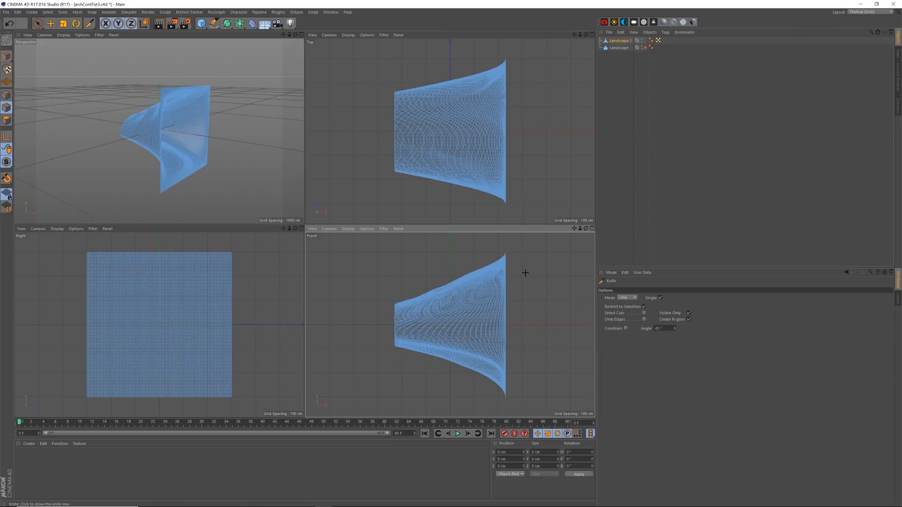
pyautogui.click(77, 12)
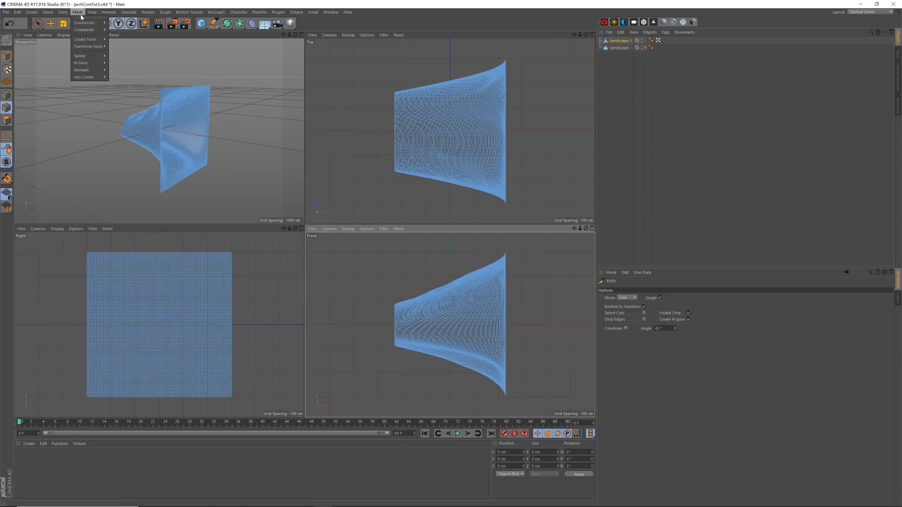
pyautogui.moveTo(84, 40)
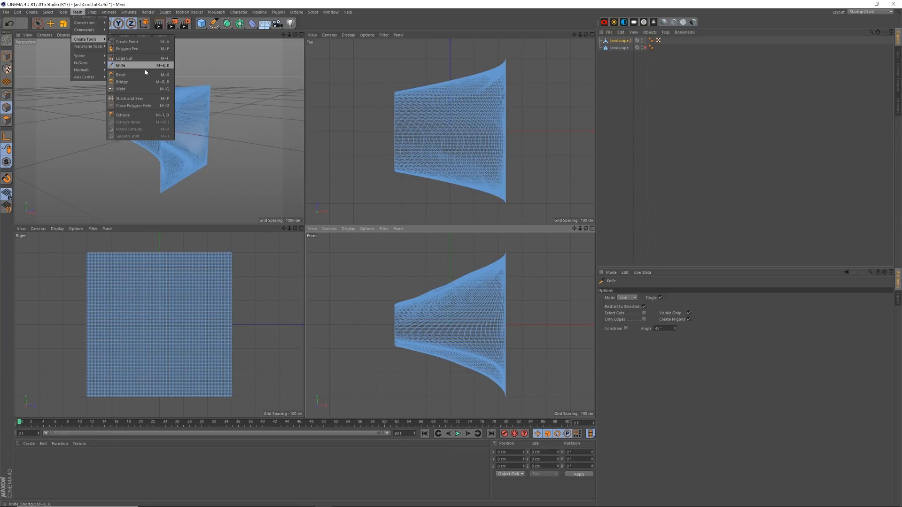
pyautogui.click(125, 66)
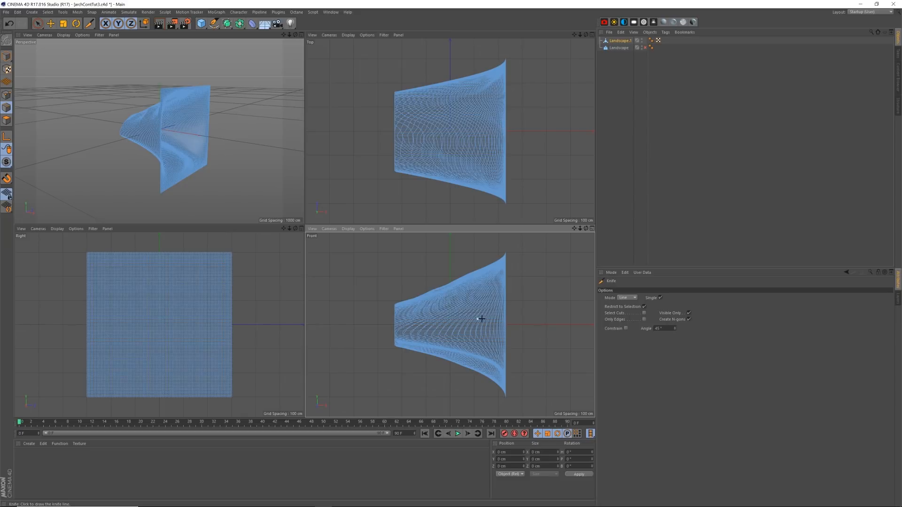
# - Set the Knife to Plane mode on the Y-Z plane with Restrict to Selection off, and undo the test cut
pyautogui.click(626, 298)
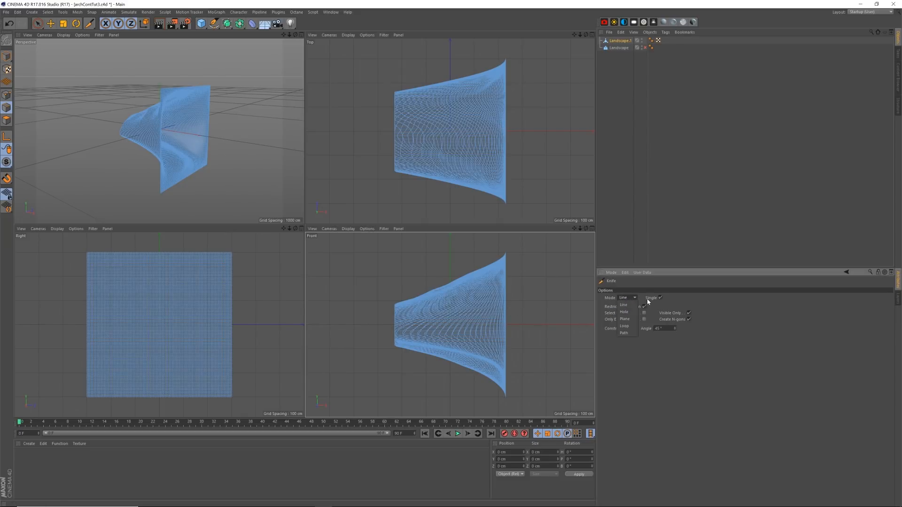
pyautogui.click(634, 317)
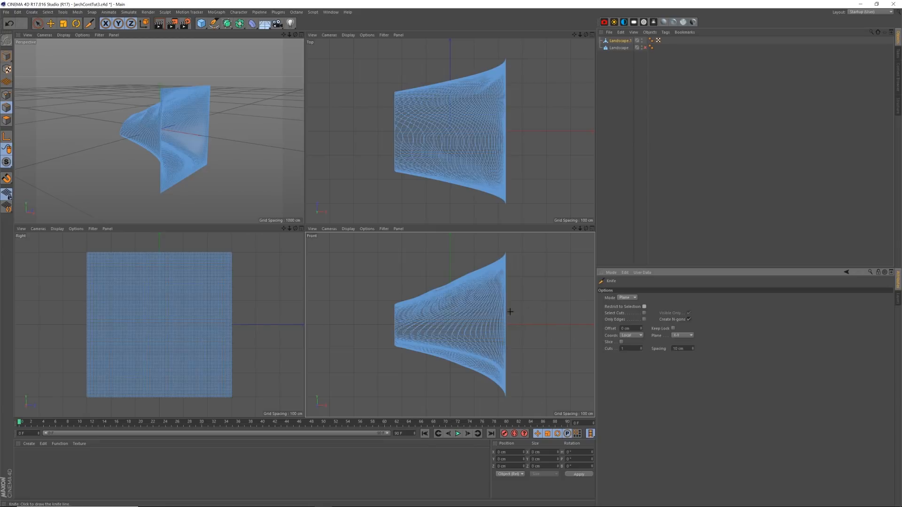
pyautogui.click(683, 336)
pyautogui.click(680, 342)
pyautogui.hotkey('ctrl', 'z')
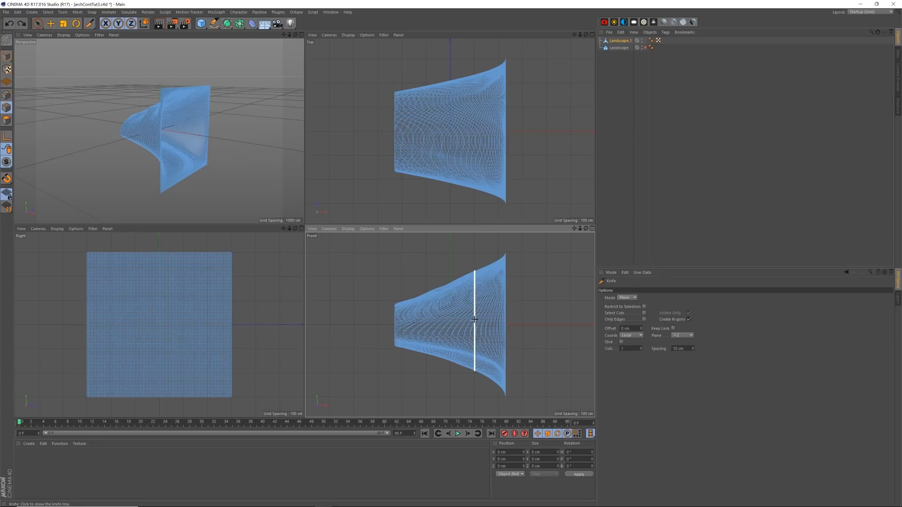
# - Enable Slice with 20 cuts and Select Cuts, and slice the landscape in the front view
pyautogui.click(621, 342)
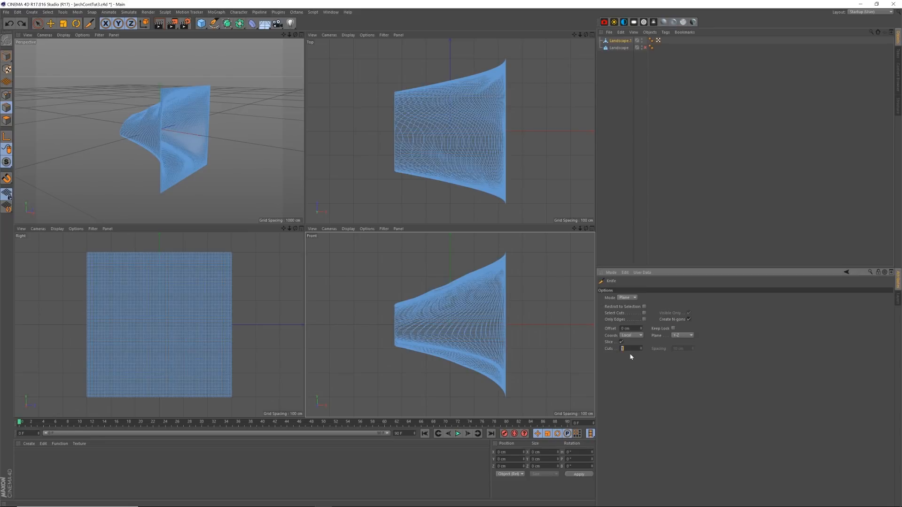
pyautogui.write('20')
pyautogui.click(644, 313)
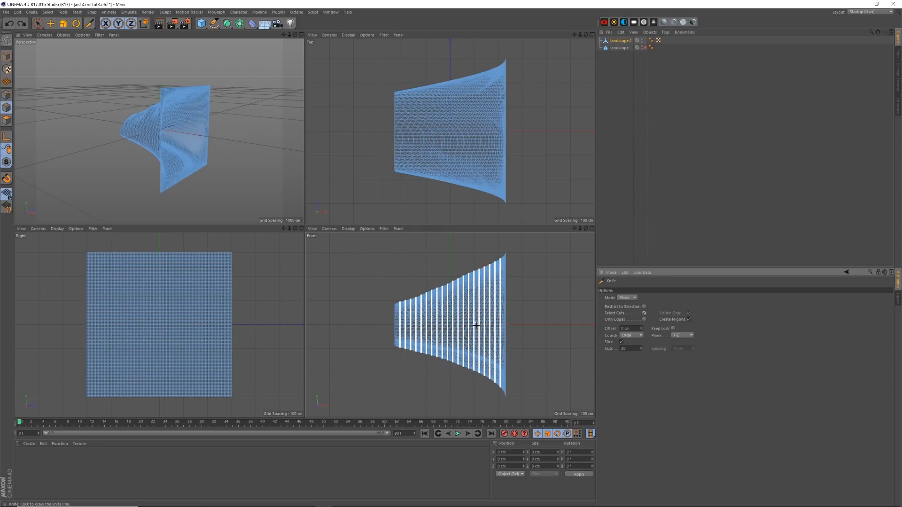
pyautogui.click(495, 348)
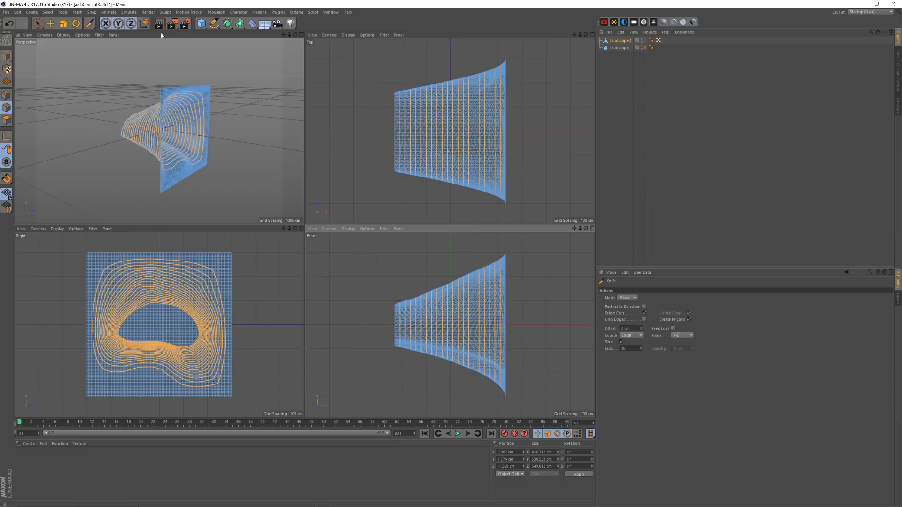
# - Convert the selected cut edges into a spline with Edge to Spline and expand the sliced landscape's hierarchy
pyautogui.click(78, 13)
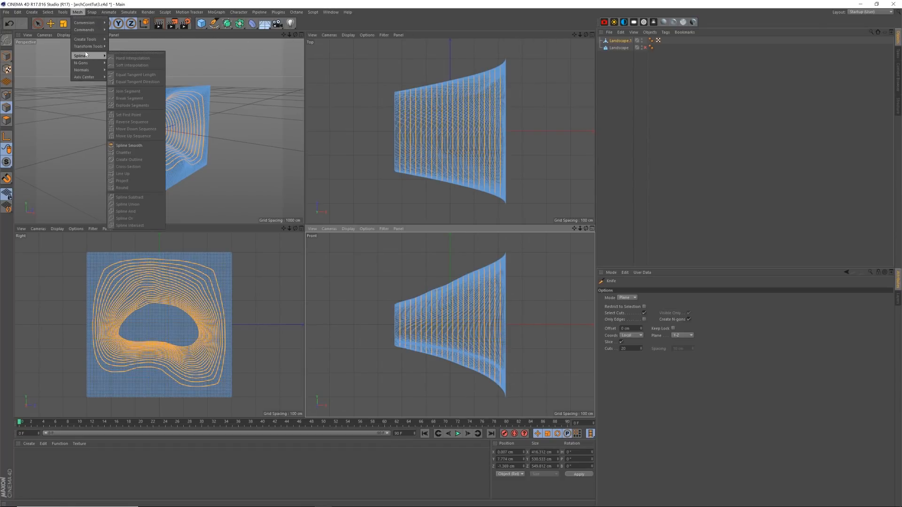
pyautogui.moveTo(86, 42)
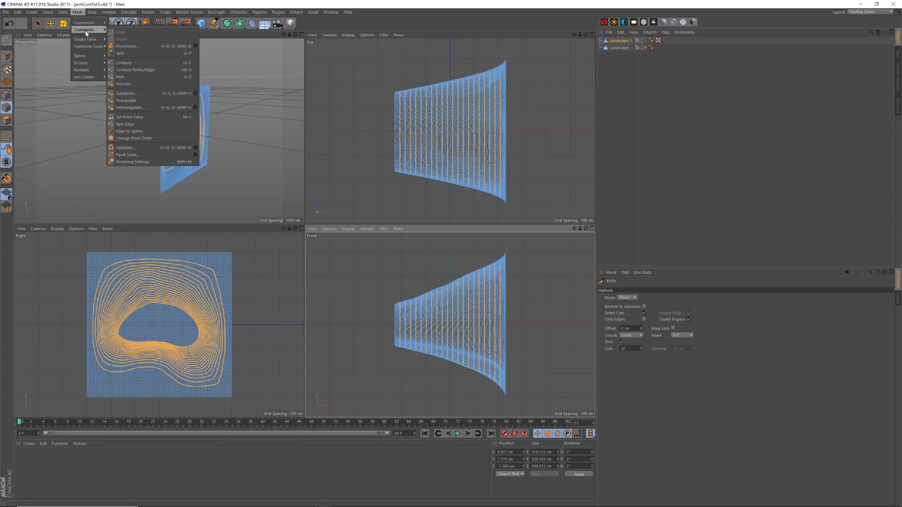
pyautogui.click(136, 132)
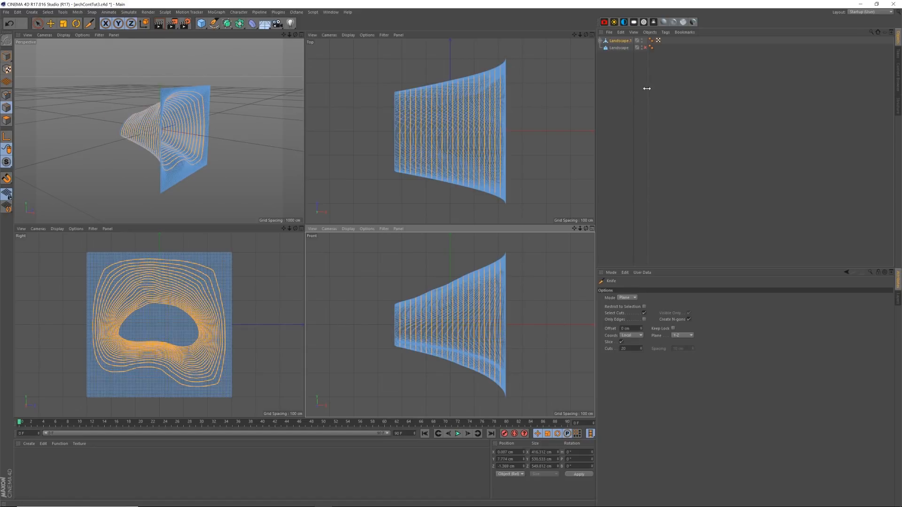
pyautogui.click(601, 41)
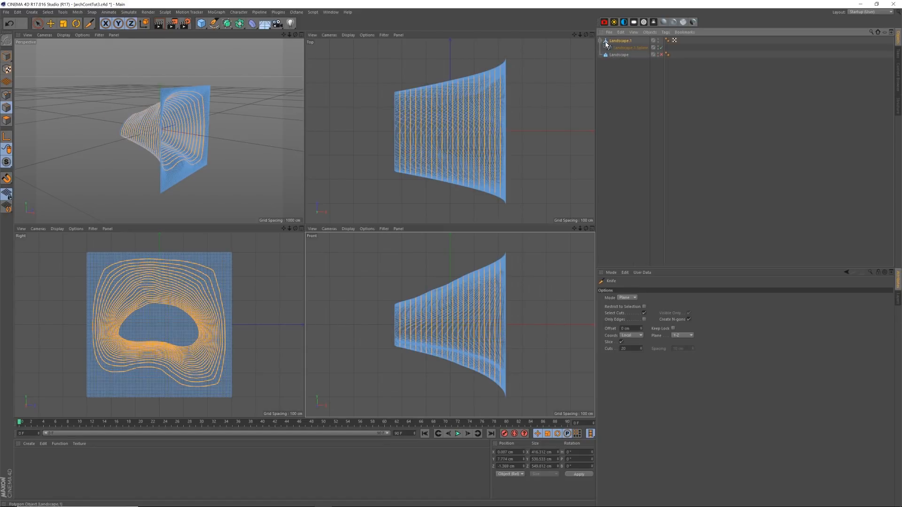
# - Take the contour spline out of the sliced landscape's hierarchy and delete the sliced landscape mesh
pyautogui.click(630, 47)
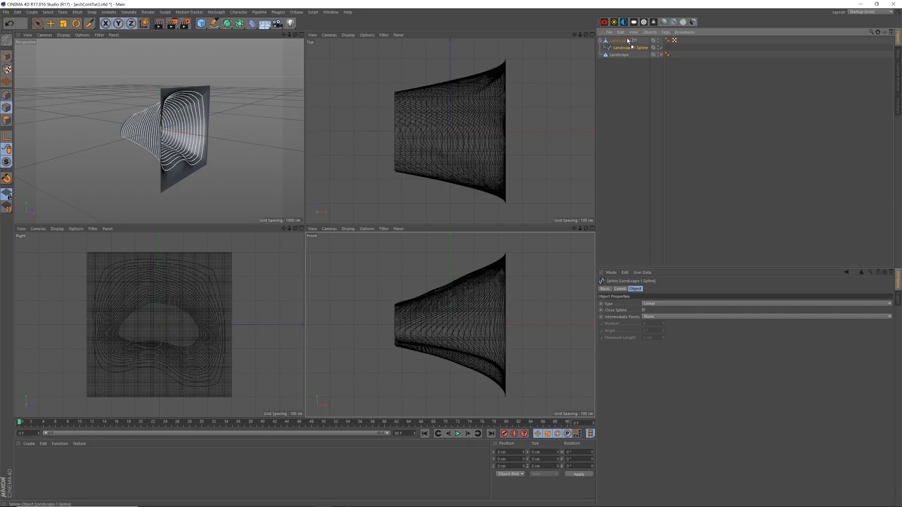
pyautogui.click(635, 47)
pyautogui.press('Delete')
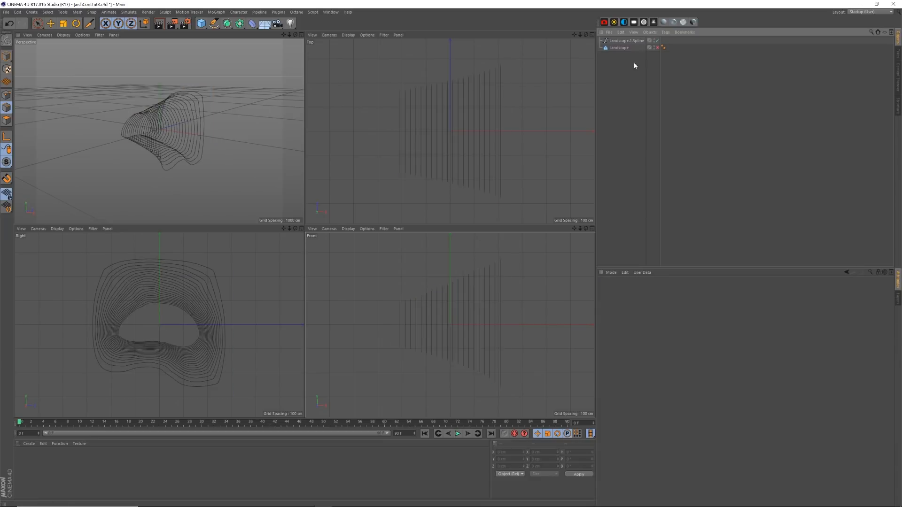
# - Select all points of the contour spline in point mode
pyautogui.click(628, 41)
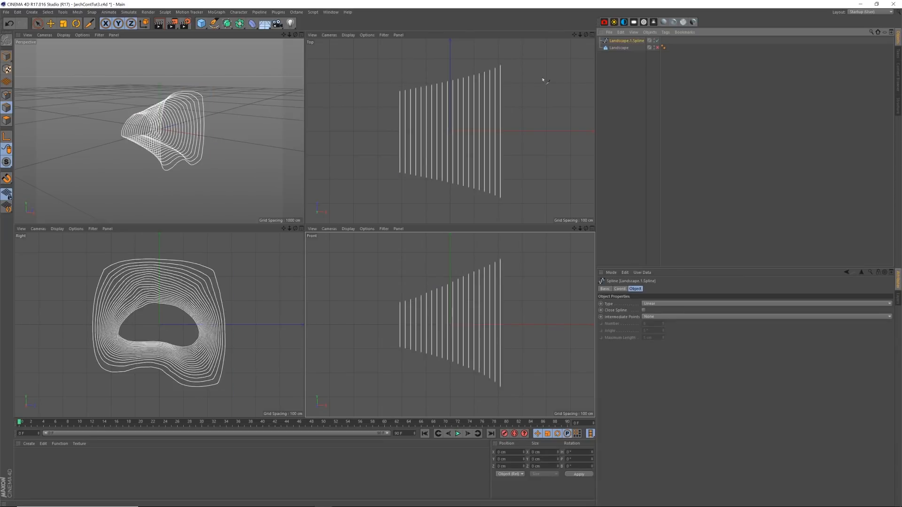
pyautogui.moveTo(212, 153)
pyautogui.keyDown('alt'); pyautogui.mouseDown()
pyautogui.moveTo(204, 171)
pyautogui.moveTo(195, 149)
pyautogui.mouseUp(); pyautogui.keyUp('alt')
pyautogui.scroll(4, 197, 145)
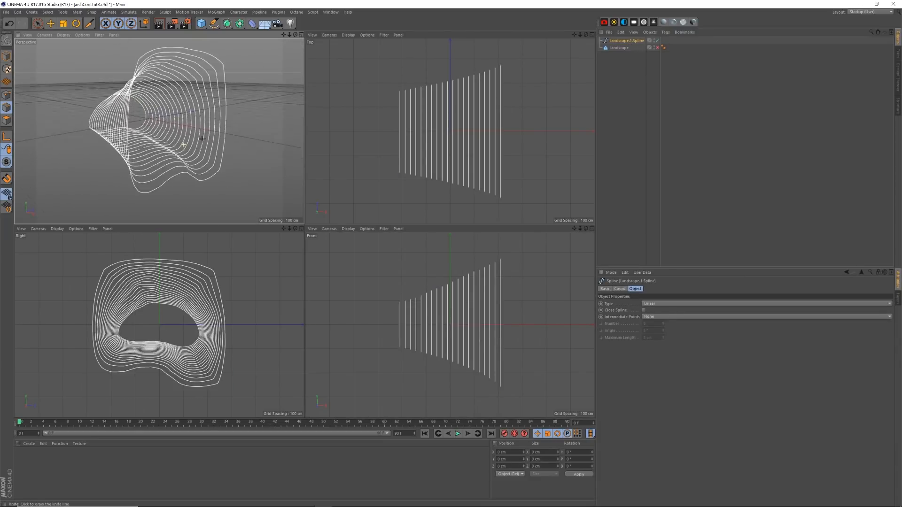
pyautogui.scroll(-2, 199, 144)
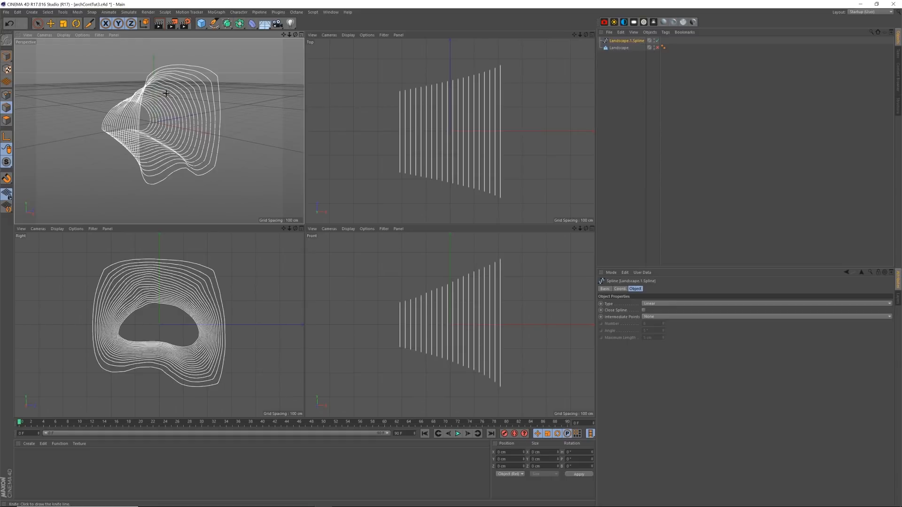
pyautogui.moveTo(187, 134)
pyautogui.keyDown('alt'); pyautogui.mouseDown()
pyautogui.moveTo(195, 125)
pyautogui.moveTo(182, 141)
pyautogui.mouseUp(); pyautogui.keyUp('alt')
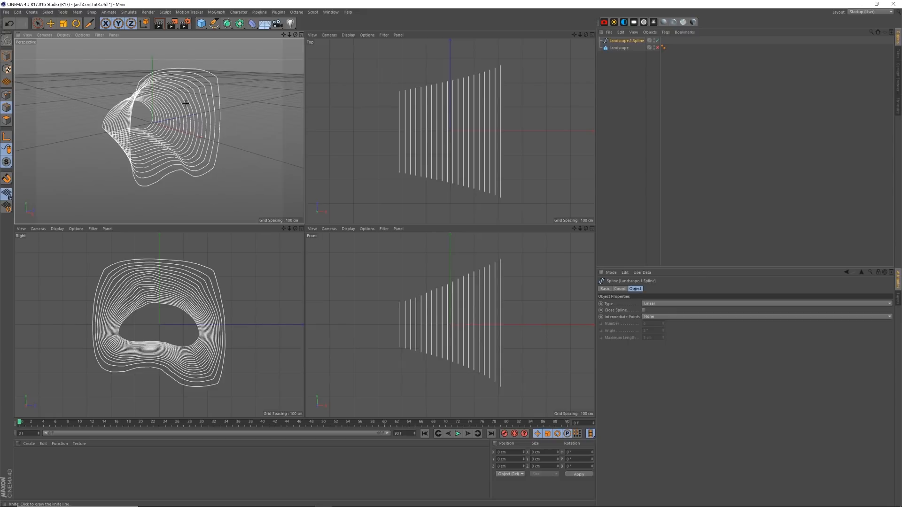
pyautogui.click(7, 96)
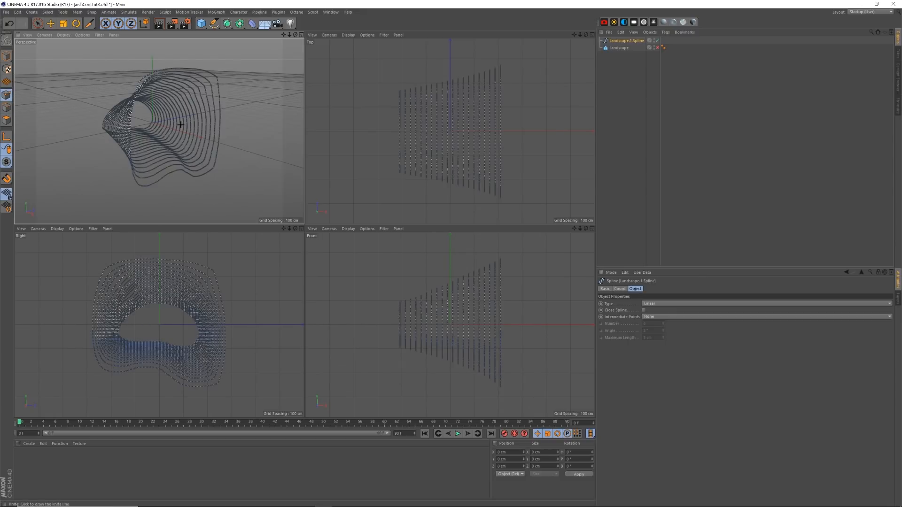
pyautogui.scroll(3, 183, 114)
pyautogui.scroll(-2, 188, 122)
pyautogui.hotkey('ctrl', 'a')
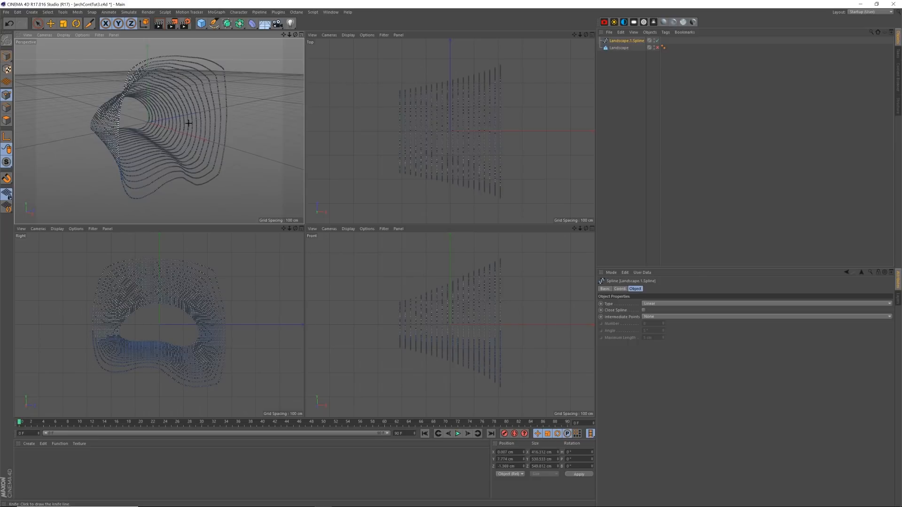
pyautogui.moveTo(196, 119)
pyautogui.keyDown('alt'); pyautogui.mouseDown()
pyautogui.moveTo(177, 145)
pyautogui.moveTo(201, 131)
pyautogui.mouseUp(); pyautogui.keyUp('alt')
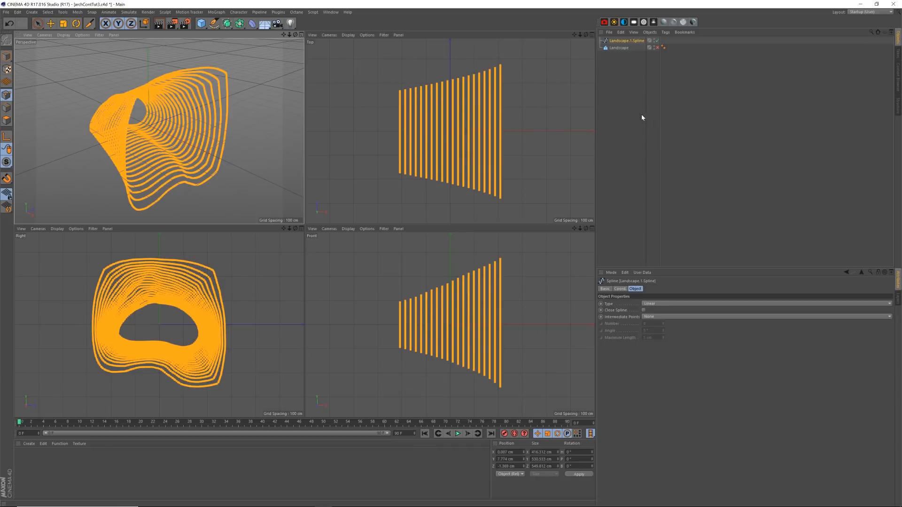
# - Set the contour spline's type to B-Spline, enable Close Spline and set its intermediate points to Adaptive
pyautogui.click(656, 305)
pyautogui.click(681, 331)
pyautogui.click(644, 310)
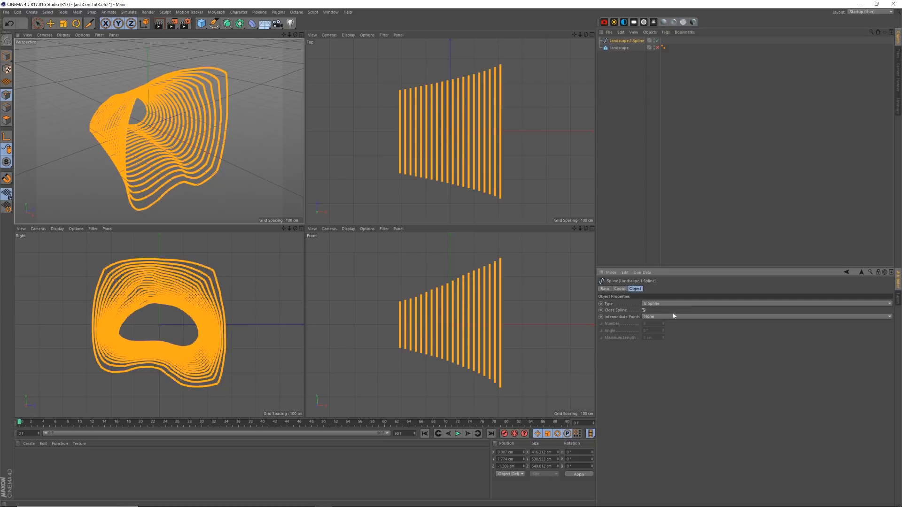
pyautogui.click(657, 318)
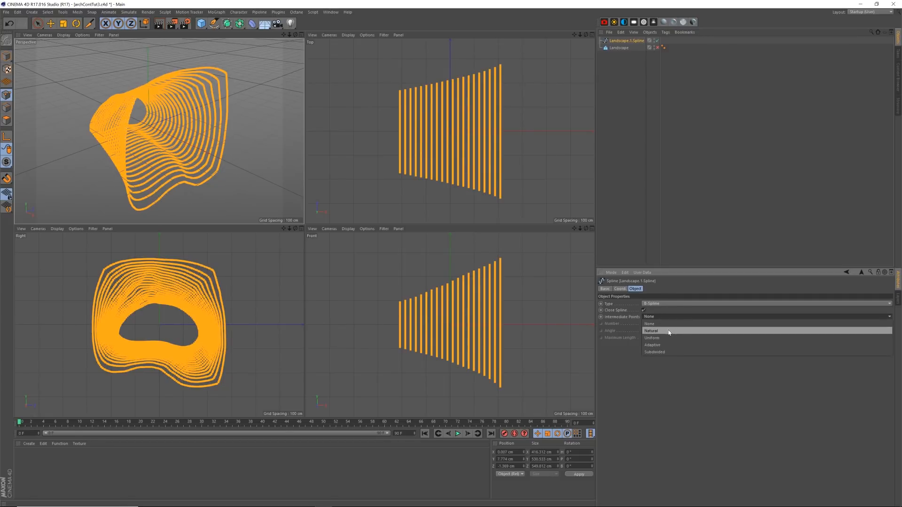
pyautogui.click(668, 345)
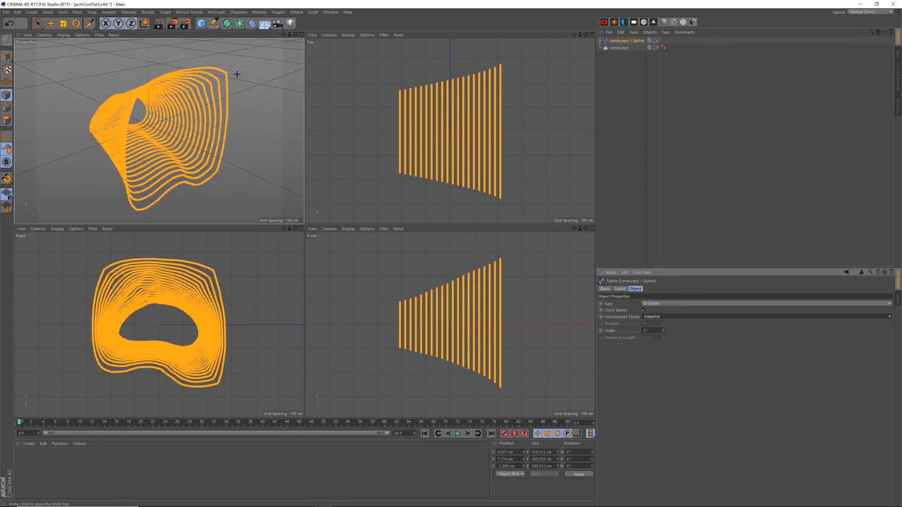
# - Apply the Round spline command to the contours with 12 points and the B-Spline type
pyautogui.click(78, 12)
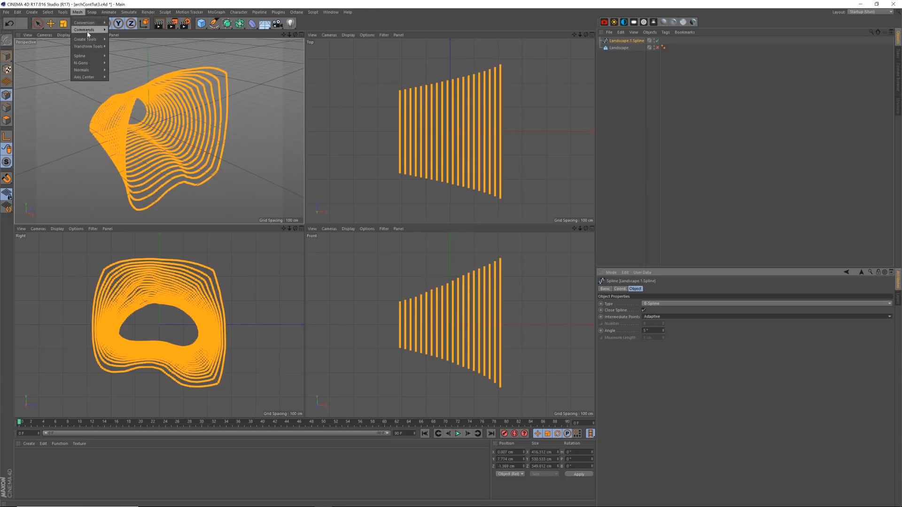
pyautogui.moveTo(87, 31)
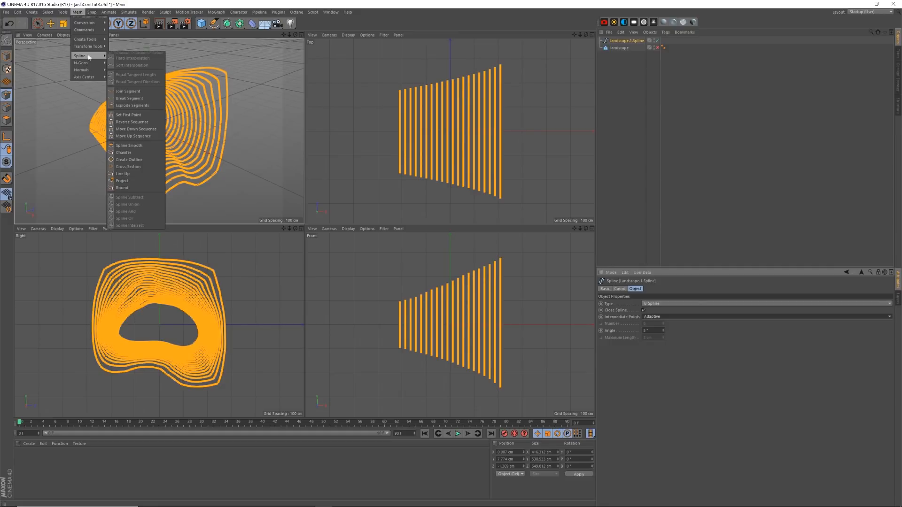
pyautogui.click(136, 188)
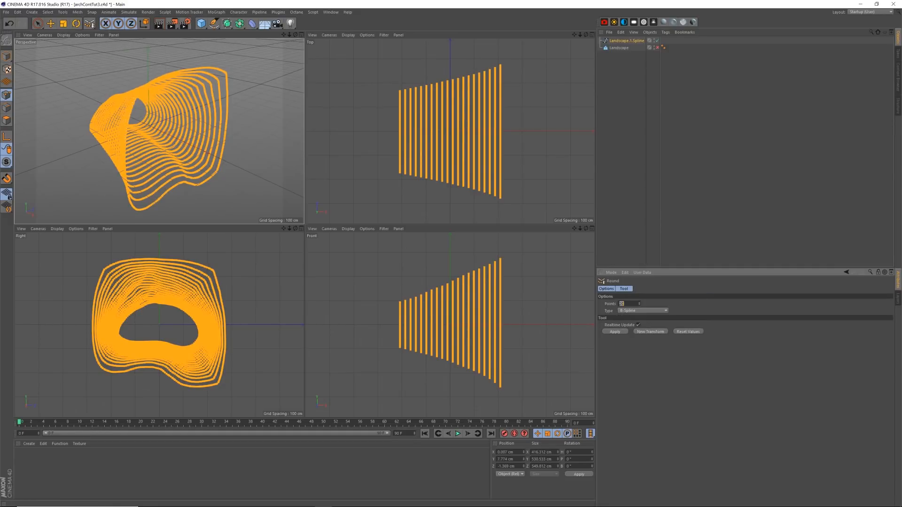
pyautogui.click(619, 333)
pyautogui.keyDown('alt'); pyautogui.moveTo(192, 161); pyautogui.dragTo(273, 133); pyautogui.keyUp('alt')
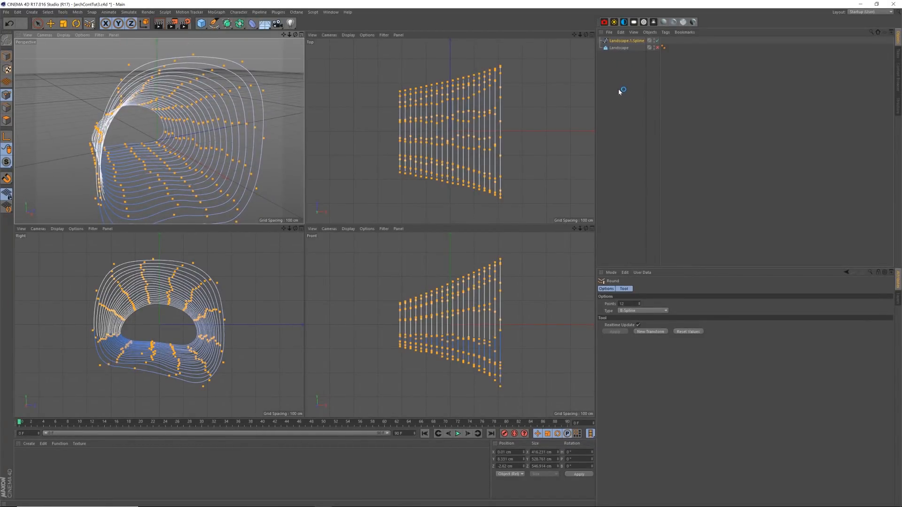
# - Build a Sweep object using a new Rectangle spline as the profile and the contour spline as the path
pyautogui.click(50, 24)
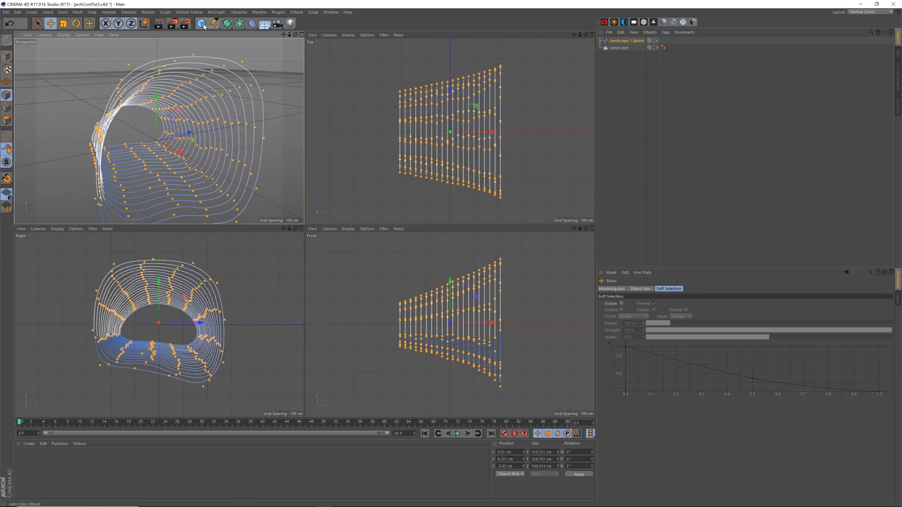
pyautogui.click(227, 24)
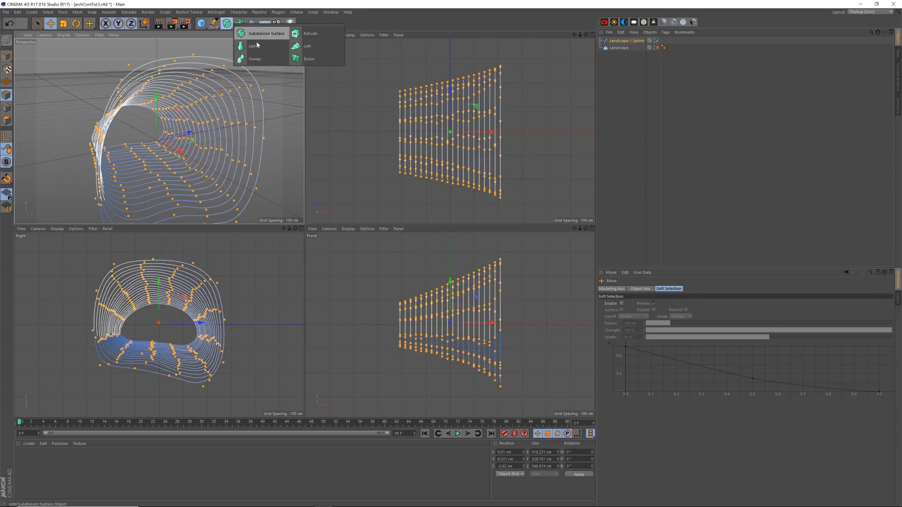
pyautogui.click(261, 58)
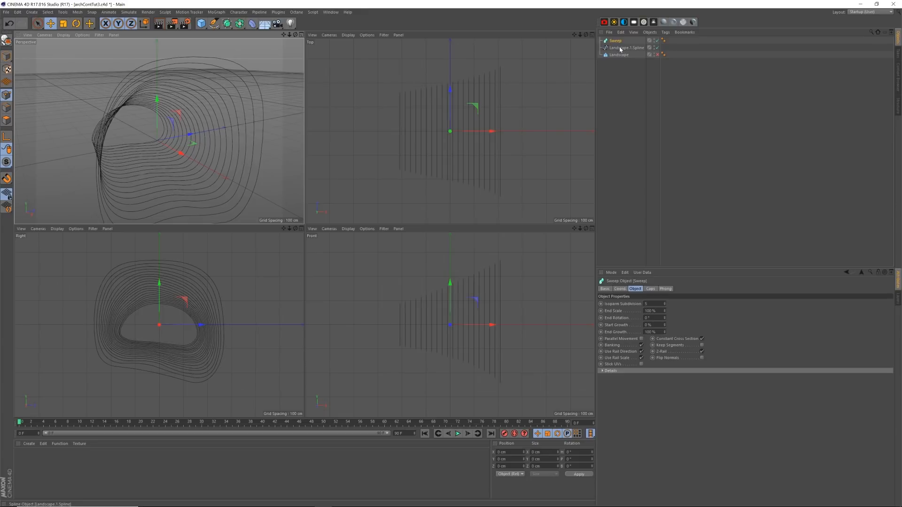
pyautogui.moveTo(620, 49); pyautogui.dragTo(622, 41)
pyautogui.moveTo(214, 22); pyautogui.dragTo(293, 87)
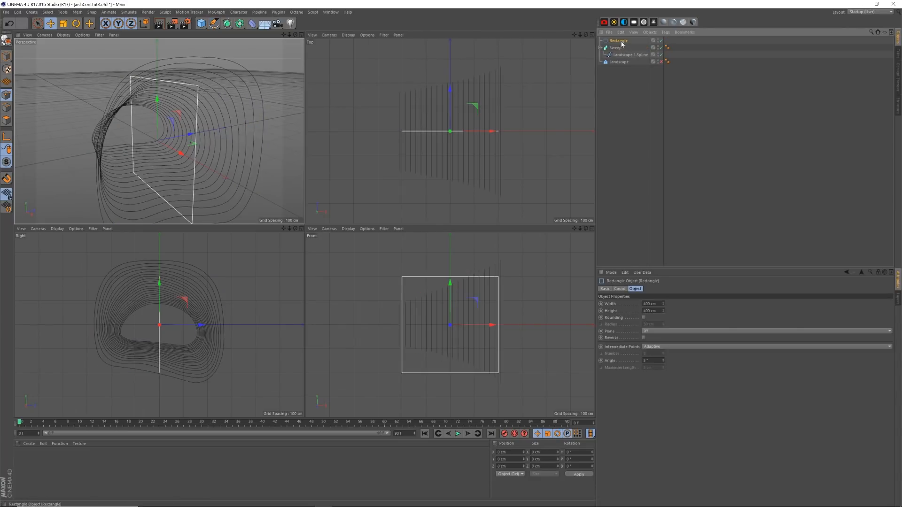
pyautogui.moveTo(623, 46); pyautogui.dragTo(624, 52)
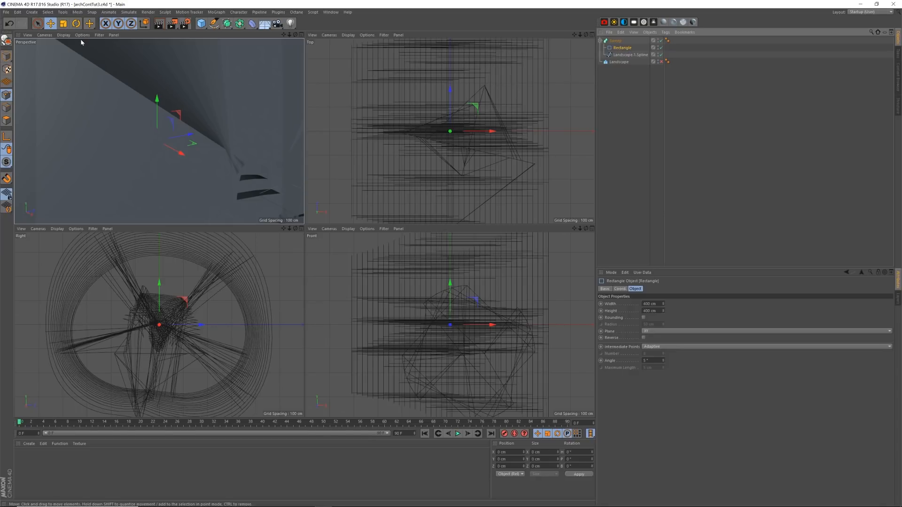
# - Shrink the sweep's rectangle profile and set its width and height to 15 cm
pyautogui.click(63, 24)
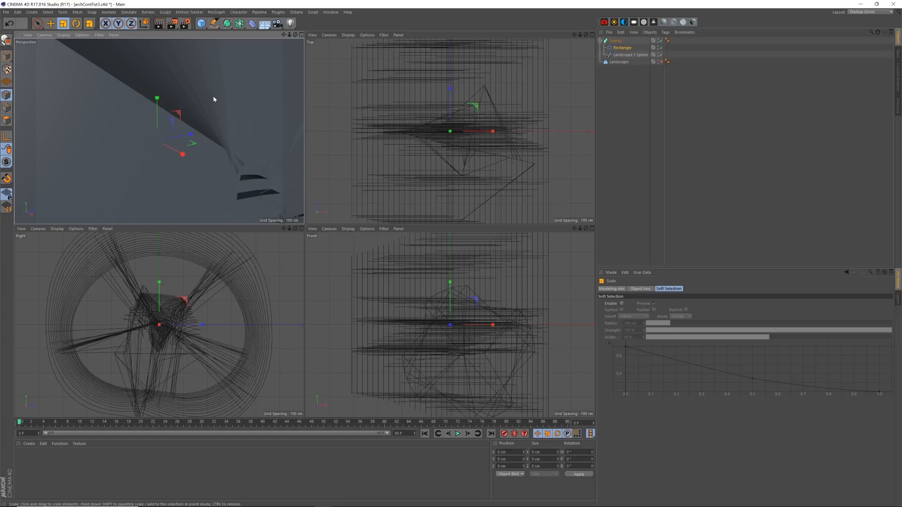
pyautogui.moveTo(216, 90)
pyautogui.mouseDown()
pyautogui.moveTo(170, 123)
pyautogui.moveTo(144, 163)
pyautogui.moveTo(215, 91)
pyautogui.moveTo(153, 151)
pyautogui.moveTo(212, 106)
pyautogui.mouseUp()
pyautogui.keyDown('alt'); pyautogui.moveTo(197, 114); pyautogui.dragTo(217, 108, button='right'); pyautogui.keyUp('alt')
pyautogui.keyDown('alt'); pyautogui.moveTo(210, 117); pyautogui.dragTo(212, 113); pyautogui.keyUp('alt')
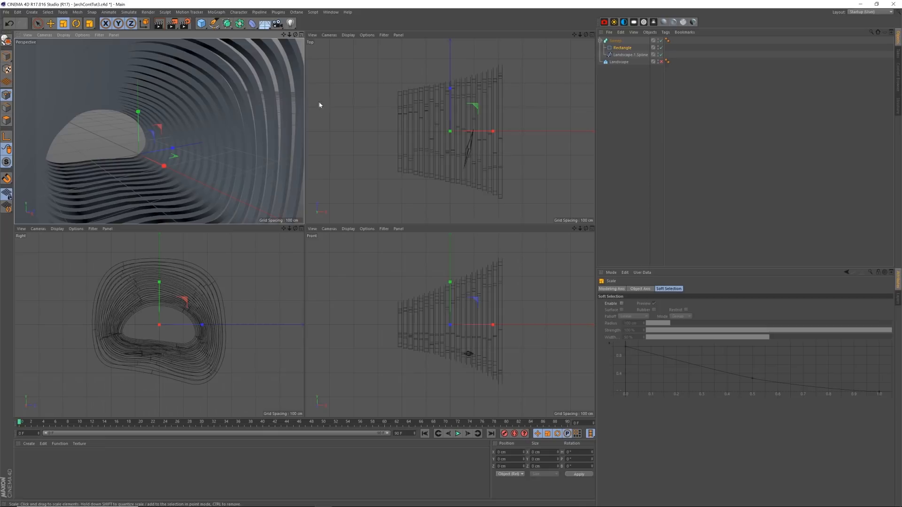
pyautogui.click(620, 48)
pyautogui.click(653, 303)
pyautogui.write('15')
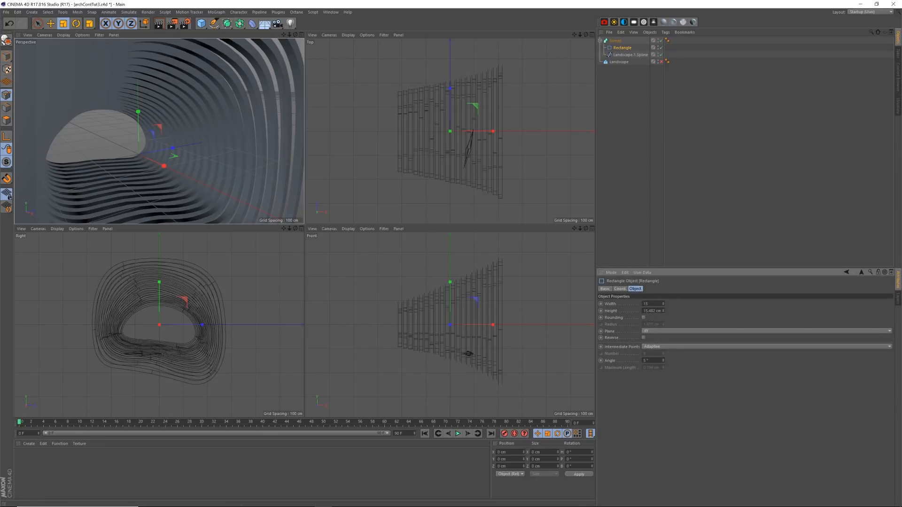
pyautogui.press('Tab')
pyautogui.moveTo(198, 148)
pyautogui.keyDown('alt'); pyautogui.mouseDown()
pyautogui.moveTo(209, 145)
pyautogui.moveTo(197, 145)
pyautogui.mouseUp(); pyautogui.keyUp('alt')
pyautogui.keyDown('alt'); pyautogui.moveTo(166, 194); pyautogui.dragTo(185, 144, button='middle'); pyautogui.keyUp('alt')
pyautogui.moveTo(163, 164)
pyautogui.keyDown('alt'); pyautogui.mouseDown(button='right')
pyautogui.moveTo(203, 149)
pyautogui.moveTo(171, 166)
pyautogui.mouseUp(button='right'); pyautogui.keyUp('alt')
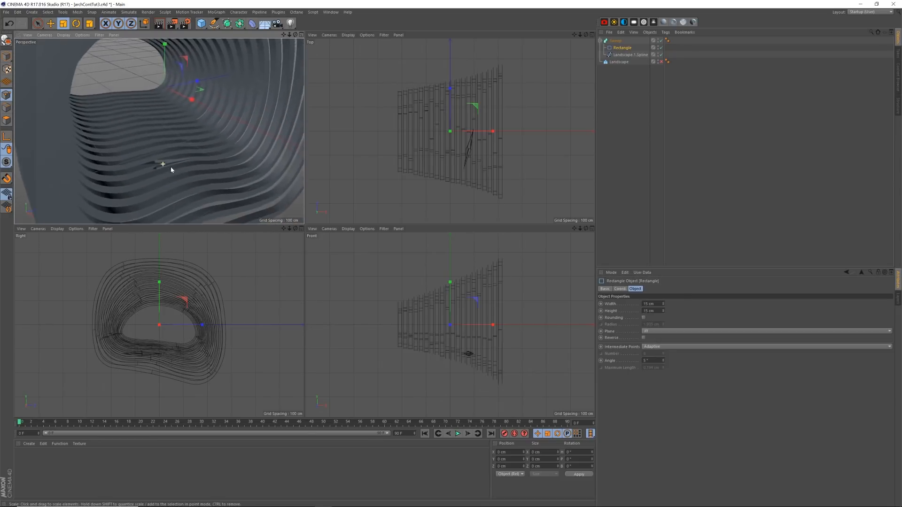
# - Optimize the contour spline's points with the rectangle profile temporarily disabled, and deselect everything
pyautogui.click(661, 48)
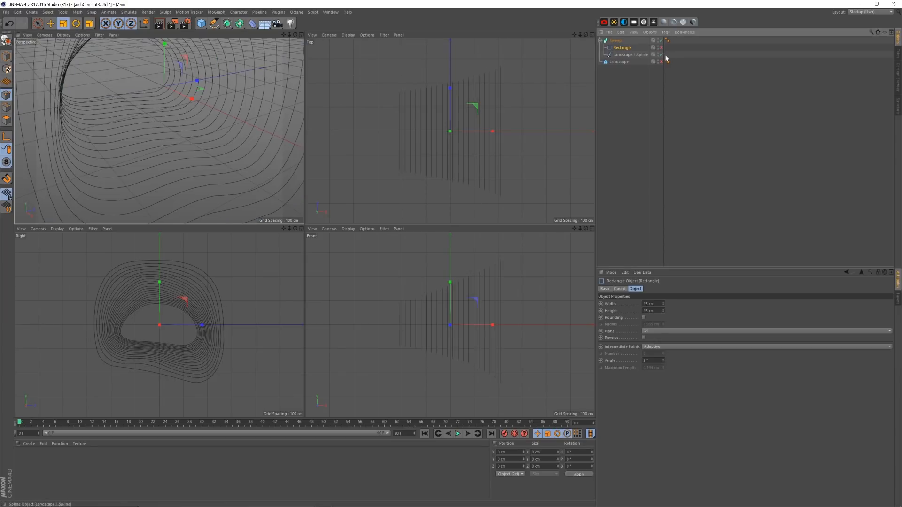
pyautogui.click(629, 54)
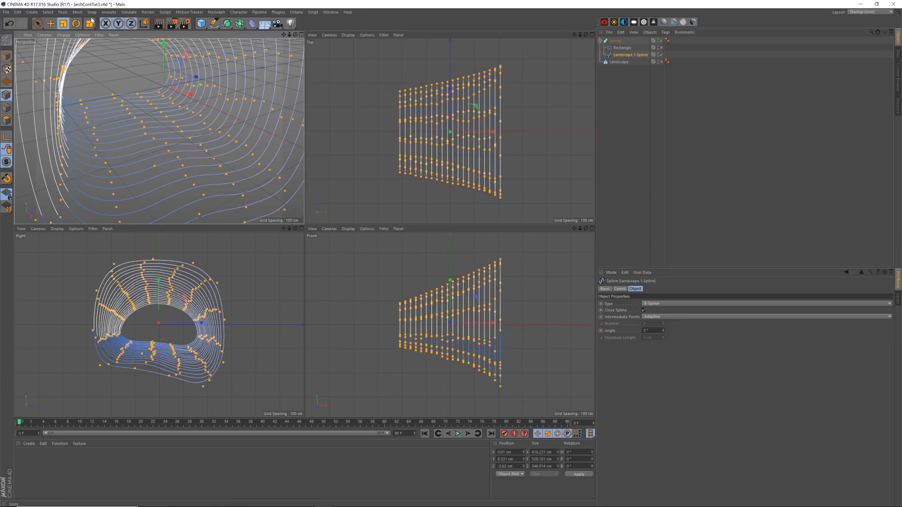
pyautogui.click(77, 12)
pyautogui.moveTo(83, 24)
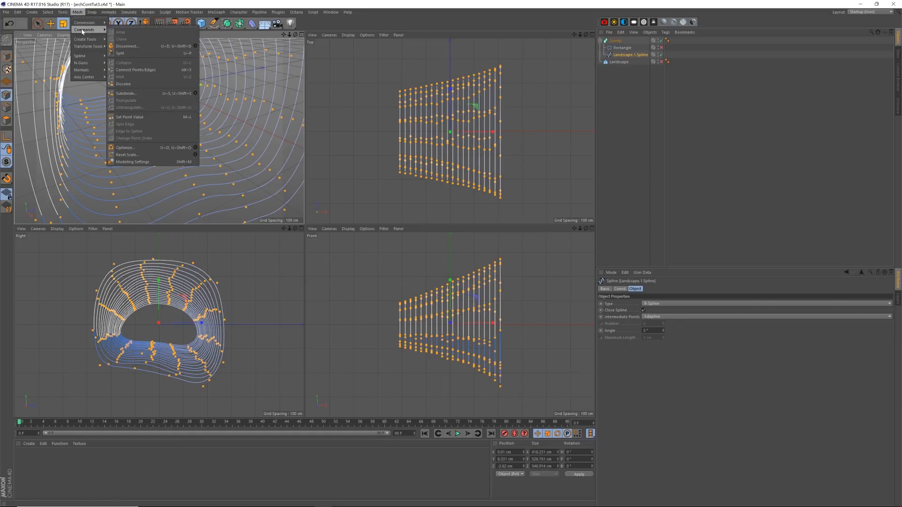
pyautogui.click(151, 149)
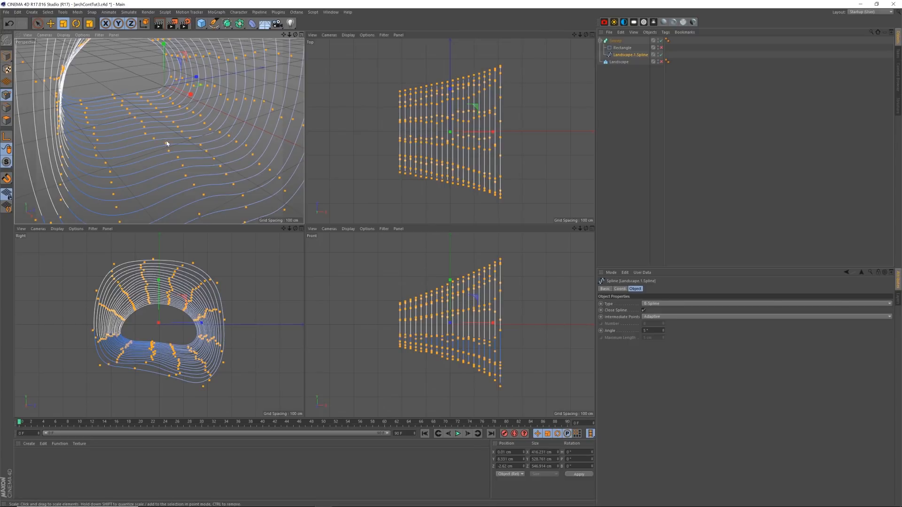
pyautogui.click(660, 47)
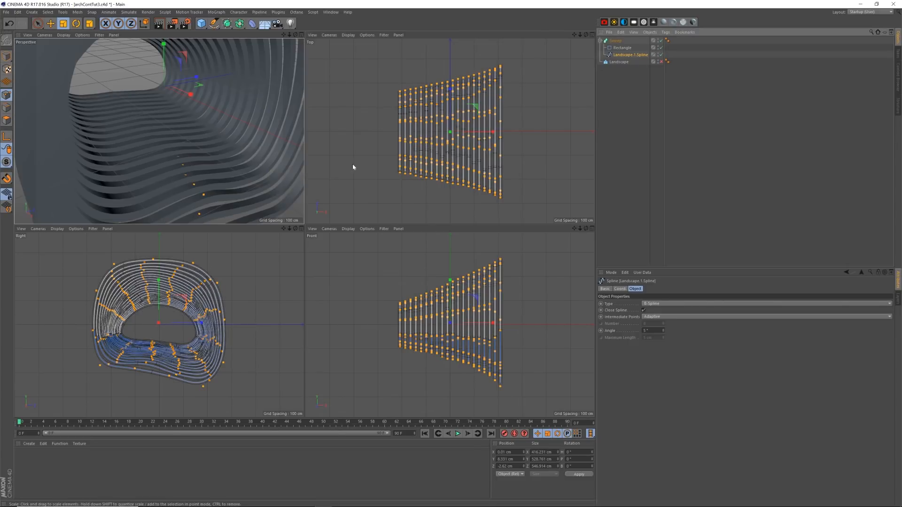
pyautogui.click(625, 82)
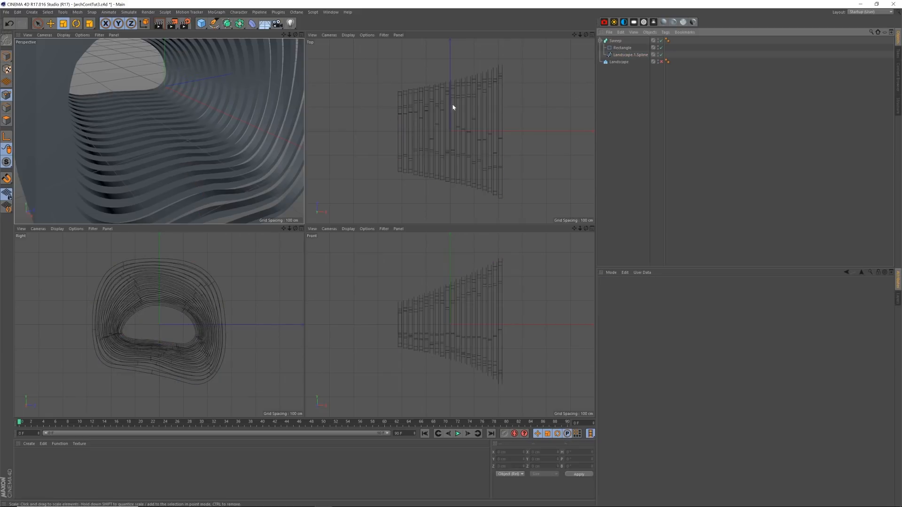
# - Collapse the Sweep hierarchy and add a Plane object to the scene
pyautogui.moveTo(221, 166)
pyautogui.keyDown('alt'); pyautogui.mouseDown()
pyautogui.moveTo(197, 179)
pyautogui.moveTo(201, 189)
pyautogui.moveTo(227, 133)
pyautogui.moveTo(209, 145)
pyautogui.moveTo(218, 132)
pyautogui.moveTo(213, 163)
pyautogui.mouseUp(); pyautogui.keyUp('alt')
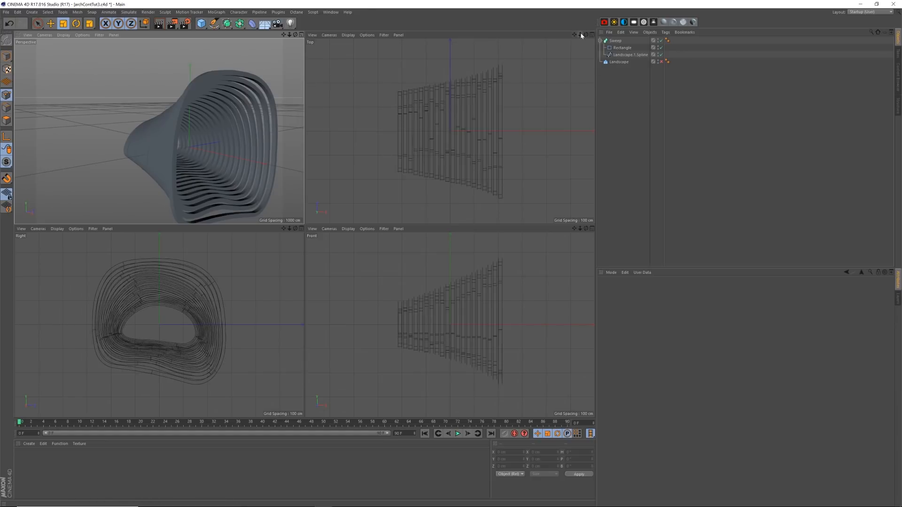
pyautogui.moveTo(580, 34); pyautogui.dragTo(577, 63)
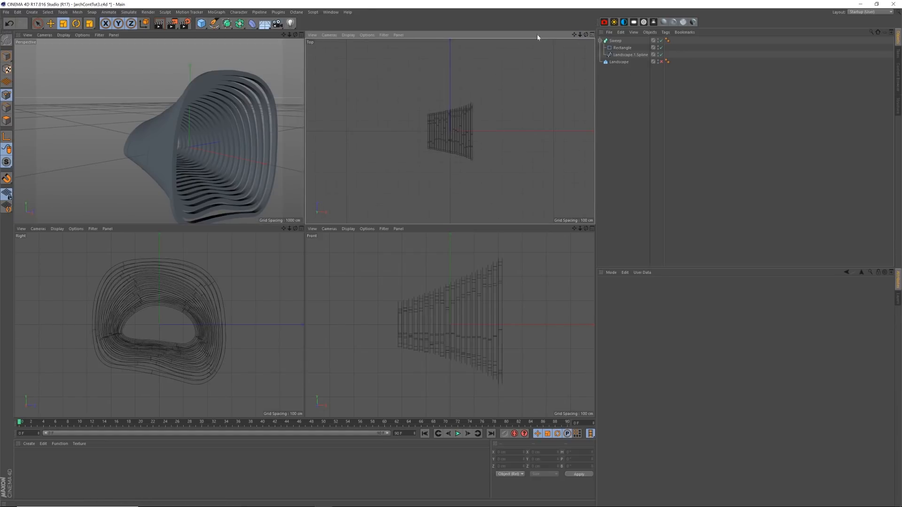
pyautogui.click(600, 42)
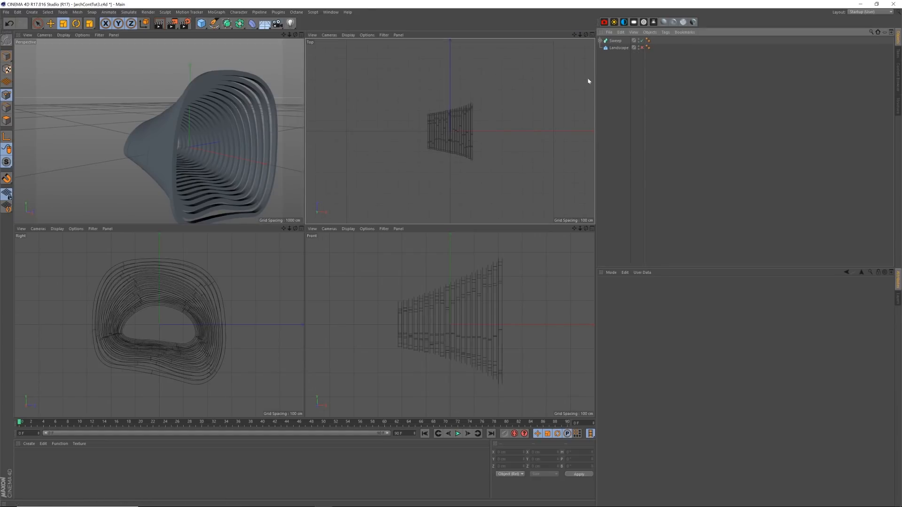
pyautogui.click(208, 28)
pyautogui.click(266, 46)
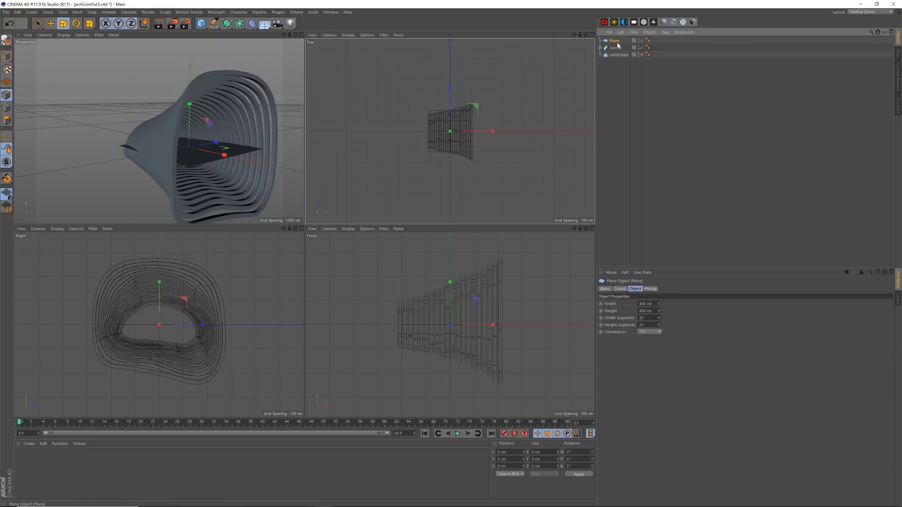
# - Set the ground plane's width and height to 4000 cm
pyautogui.click(641, 304)
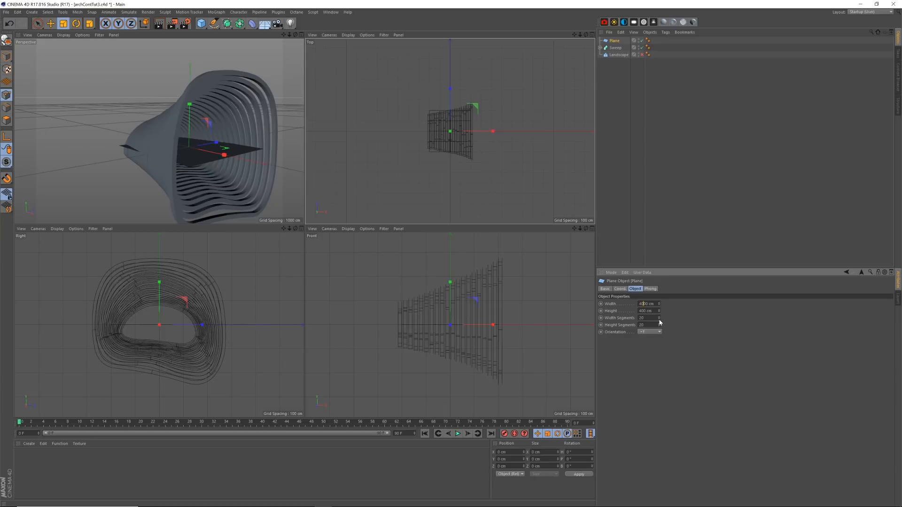
pyautogui.press('Return')
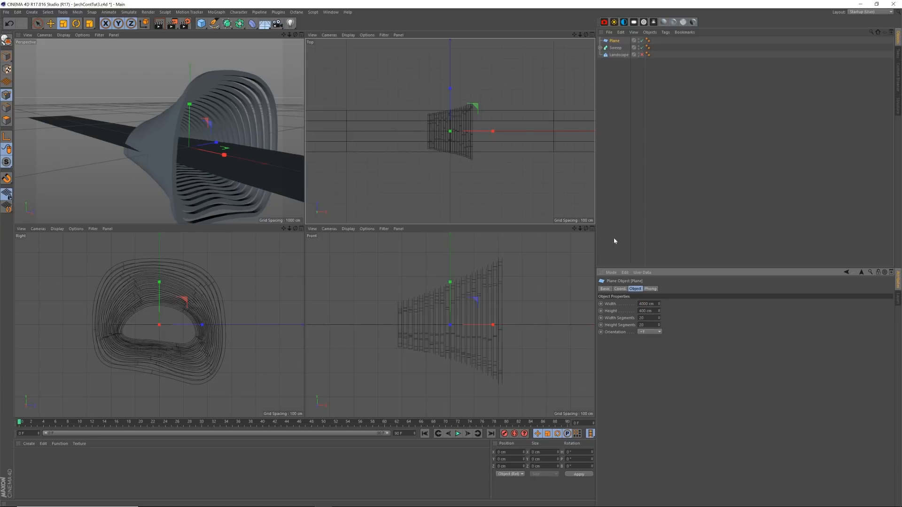
pyautogui.write('0')
pyautogui.press('Return')
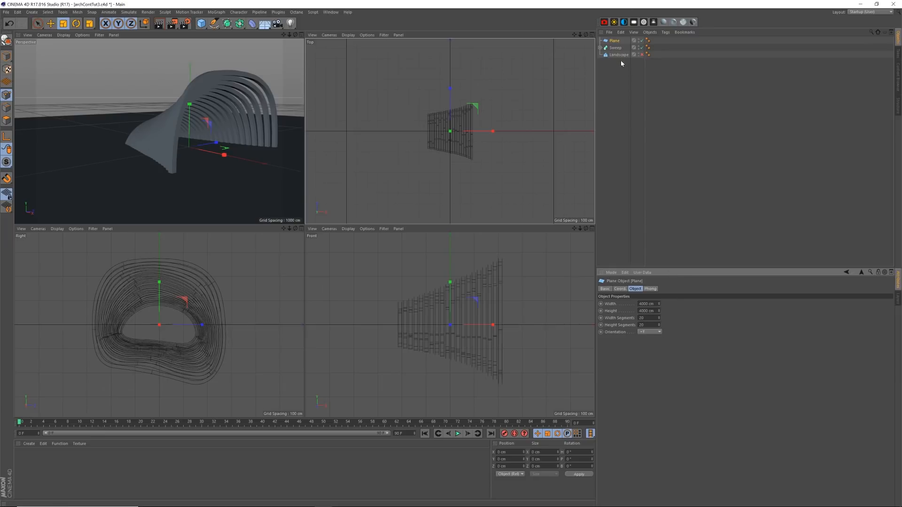
# - Duplicate the Sweep, rotate the copy 180° in plan, and move it along X so the two narrow ends meet
pyautogui.click(618, 47)
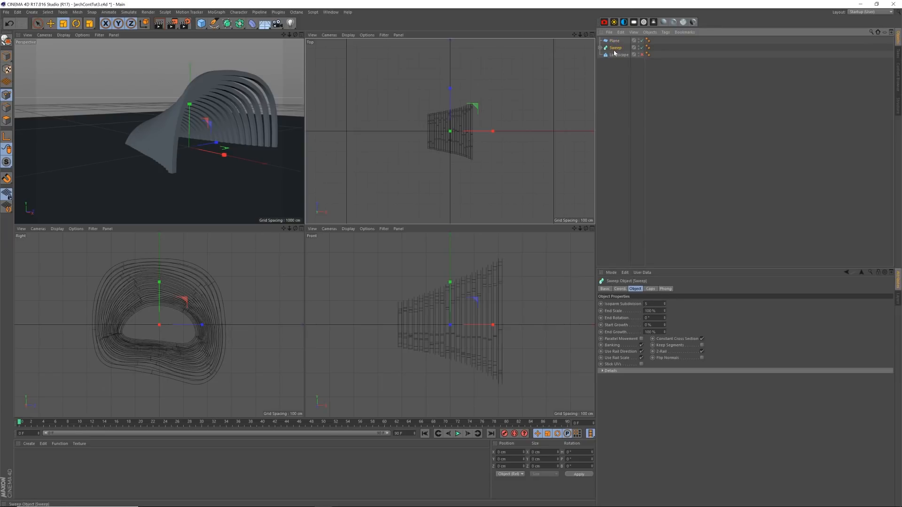
pyautogui.keyDown('ctrl'); pyautogui.moveTo(616, 48); pyautogui.dragTo(620, 54); pyautogui.keyUp('ctrl')
pyautogui.press('r')
pyautogui.moveTo(473, 123); pyautogui.dragTo(428, 138)
pyautogui.moveTo(581, 35); pyautogui.dragTo(612, 34)
pyautogui.press('e')
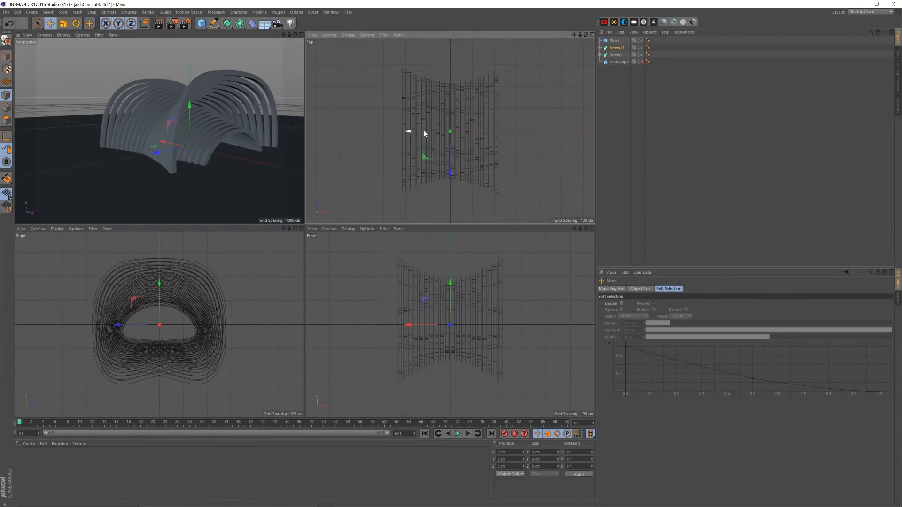
pyautogui.moveTo(423, 131); pyautogui.dragTo(352, 161)
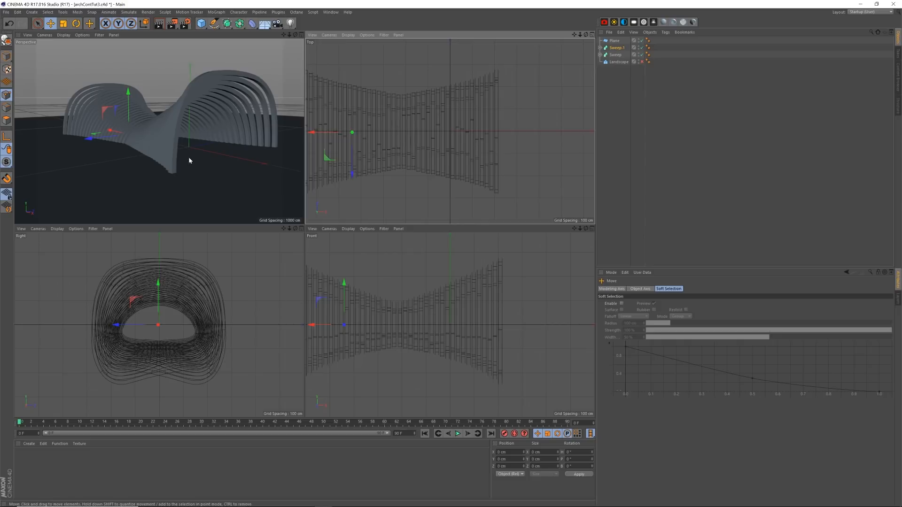
# - Frame the perspective view from inside the ribbed tunnel and clear the selection
pyautogui.moveTo(199, 160)
pyautogui.keyDown('alt'); pyautogui.mouseDown()
pyautogui.moveTo(209, 187)
pyautogui.moveTo(184, 156)
pyautogui.moveTo(196, 145)
pyautogui.mouseUp(); pyautogui.keyUp('alt')
pyautogui.keyDown('alt'); pyautogui.moveTo(195, 144); pyautogui.dragTo(228, 134, button='right'); pyautogui.keyUp('alt')
pyautogui.keyDown('alt'); pyautogui.moveTo(224, 143); pyautogui.dragTo(209, 131); pyautogui.keyUp('alt')
pyautogui.click(665, 94)
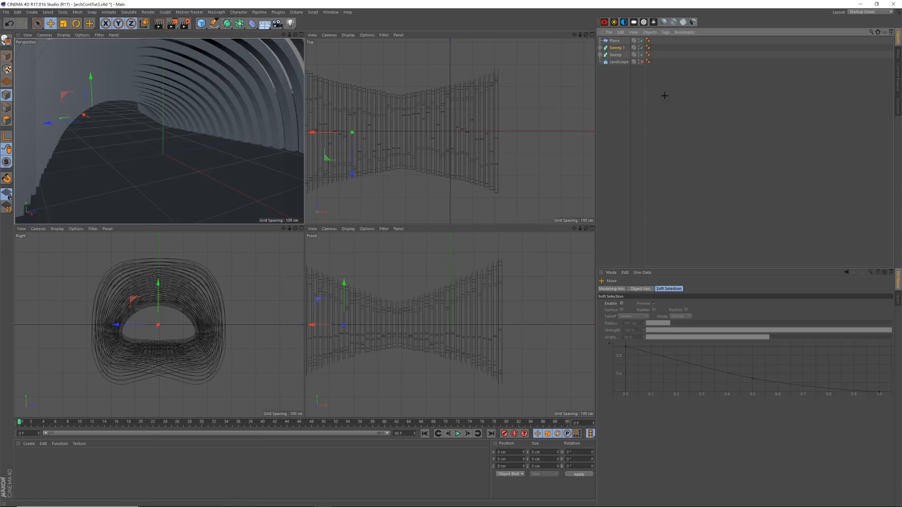
pyautogui.moveTo(581, 35); pyautogui.dragTo(621, 51)
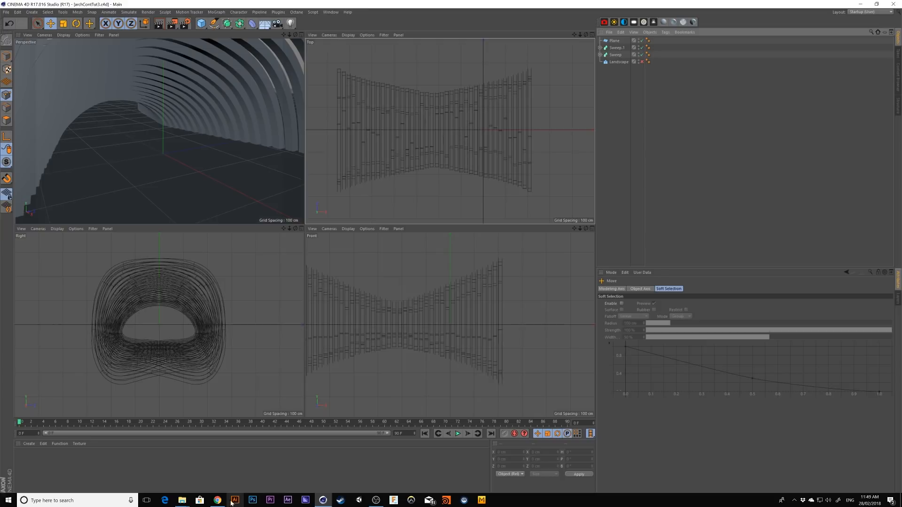
# - Switch to Chrome, review the xoio-air 3D scanned people download page, and return to Cinema 4D
pyautogui.click(223, 502)
pyautogui.click(356, 18)
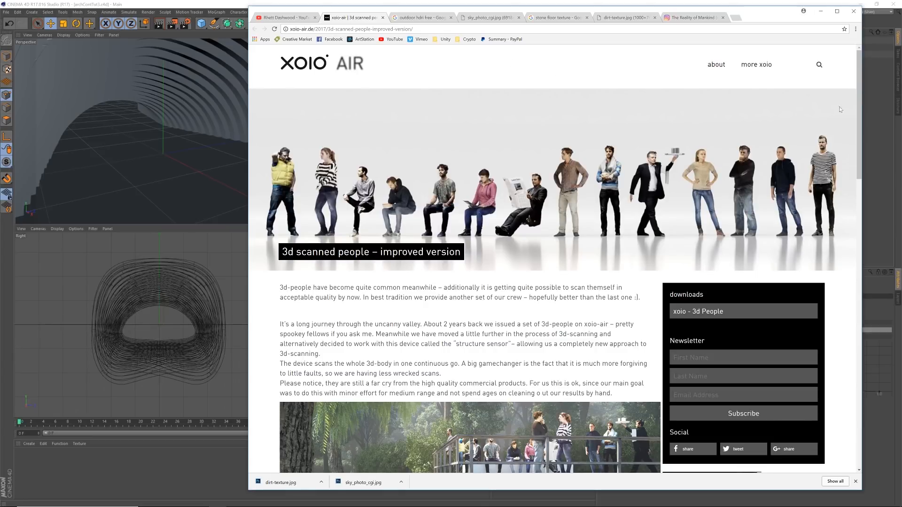
pyautogui.scroll(-4, 840, 109)
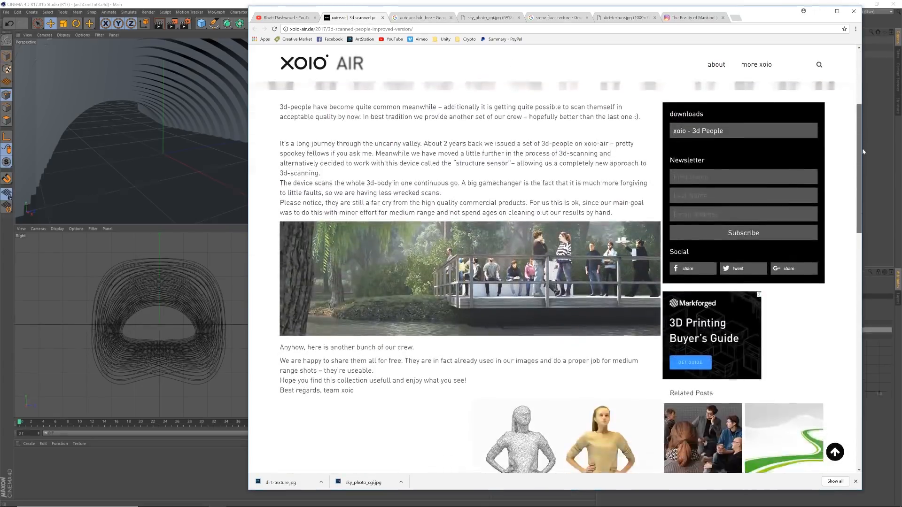
pyautogui.scroll(1, 863, 151)
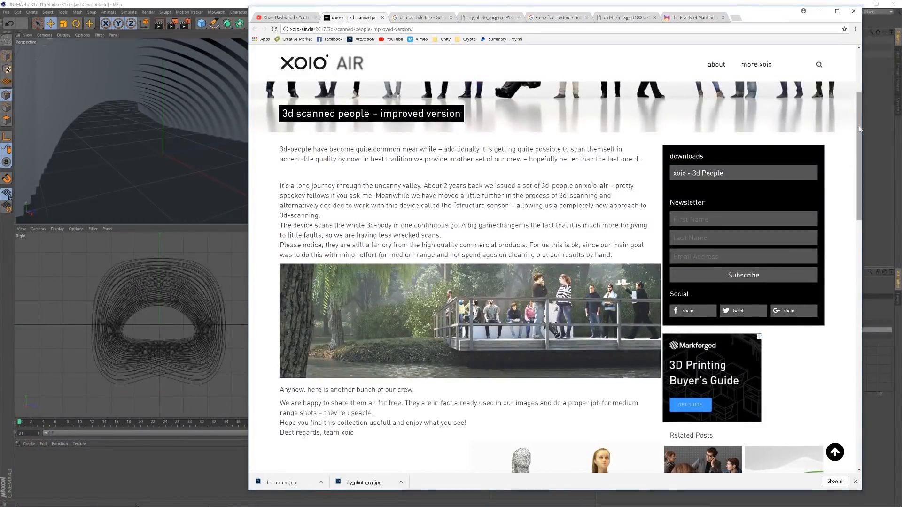
pyautogui.moveTo(859, 129); pyautogui.dragTo(829, 90)
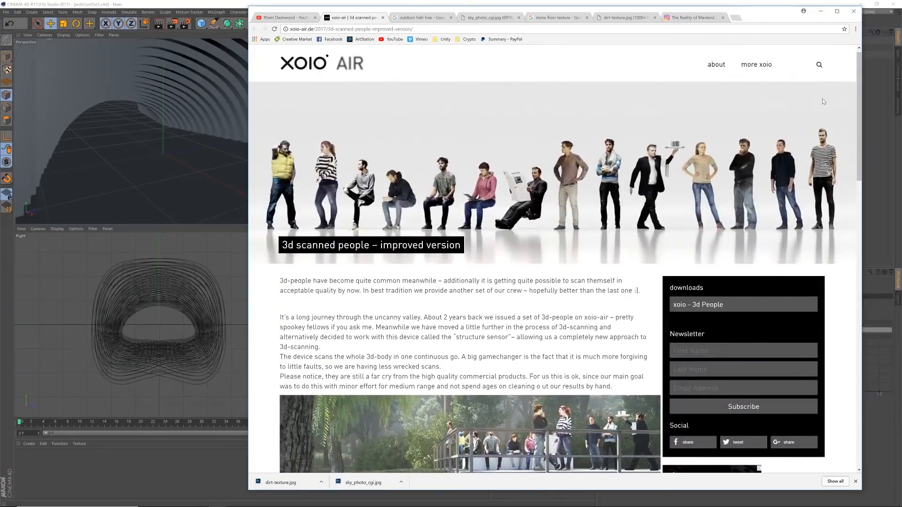
pyautogui.click(209, 470)
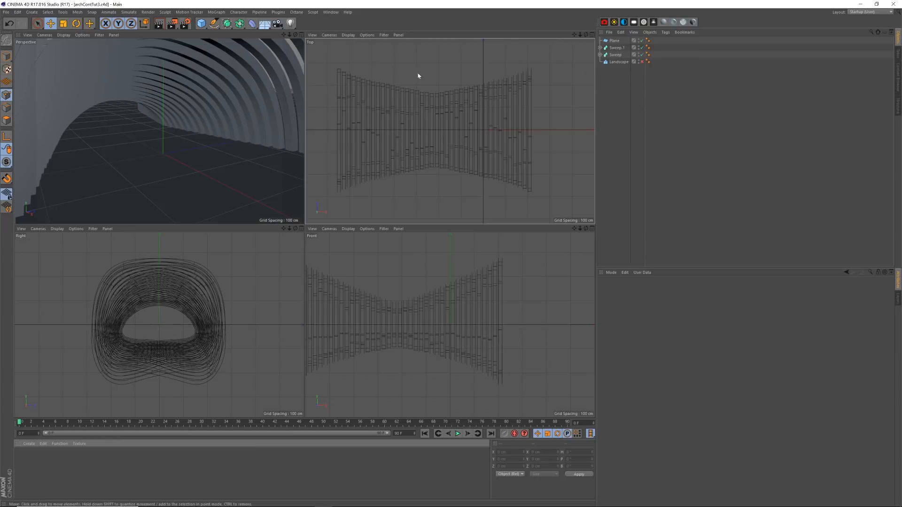
# - Open xoio_People_Collection_OBJ.obj from the 3D_Assets People folder, accepting the OBJ import settings
pyautogui.click(6, 12)
pyautogui.click(19, 30)
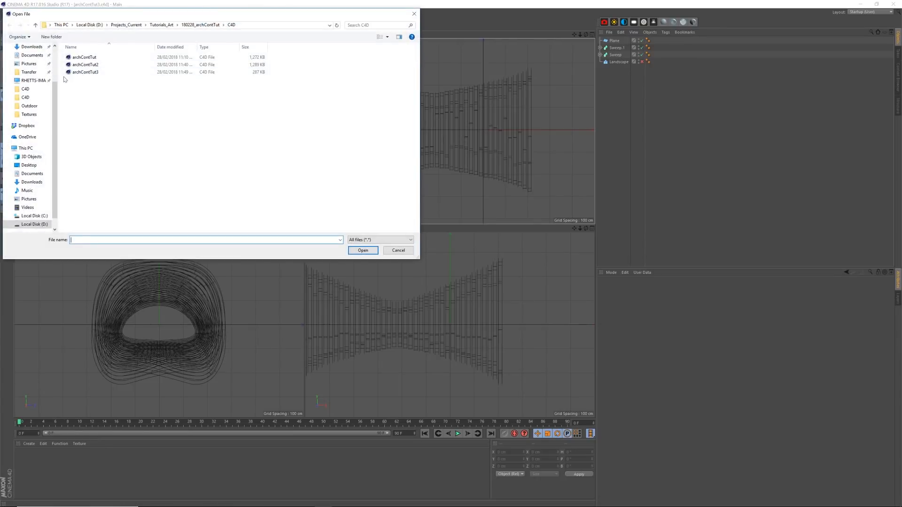
pyautogui.scroll(2, 31, 70)
pyautogui.click(31, 78)
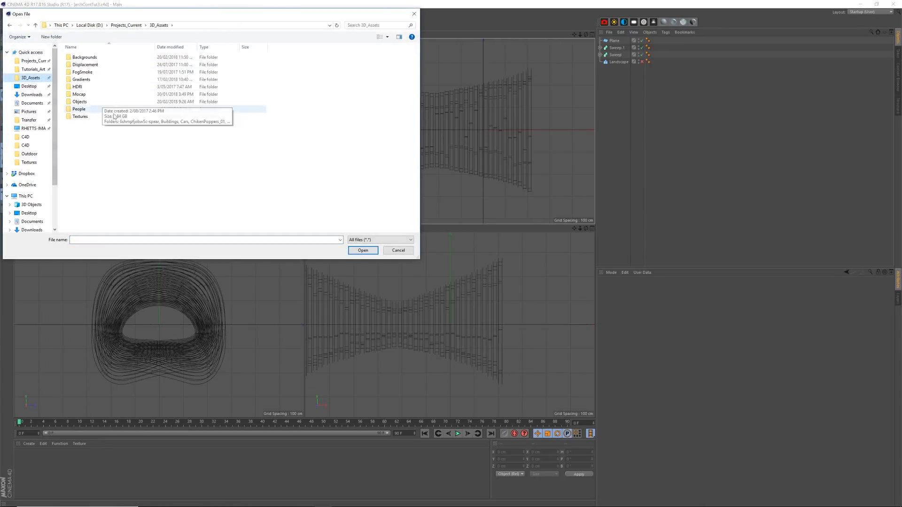
pyautogui.doubleClick(94, 109)
pyautogui.doubleClick(93, 87)
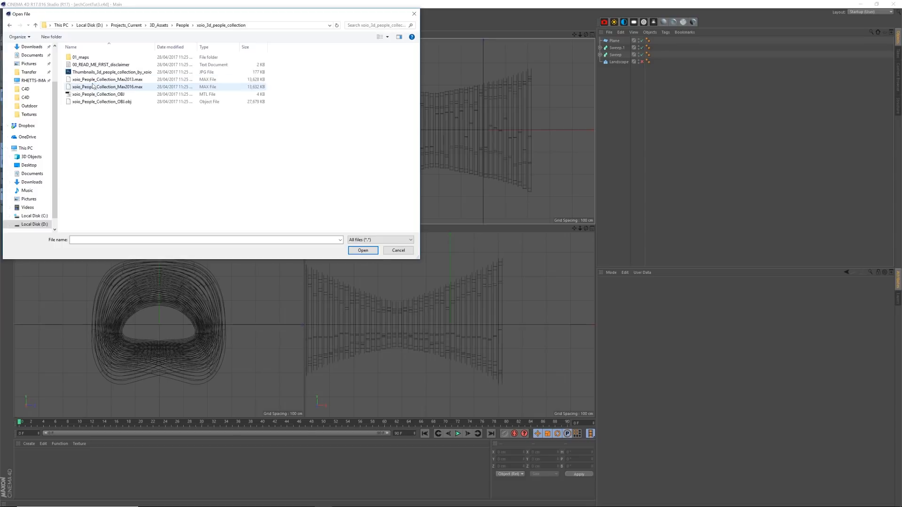
pyautogui.click(101, 102)
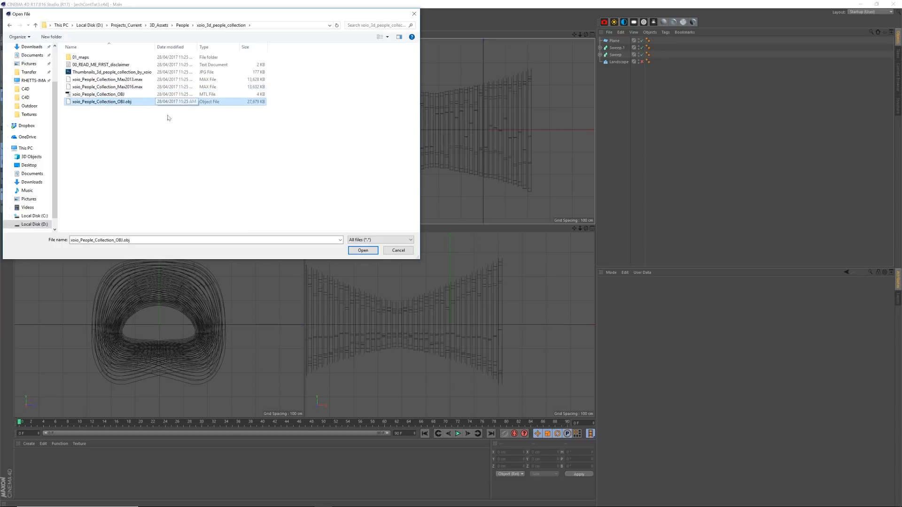
pyautogui.click(363, 250)
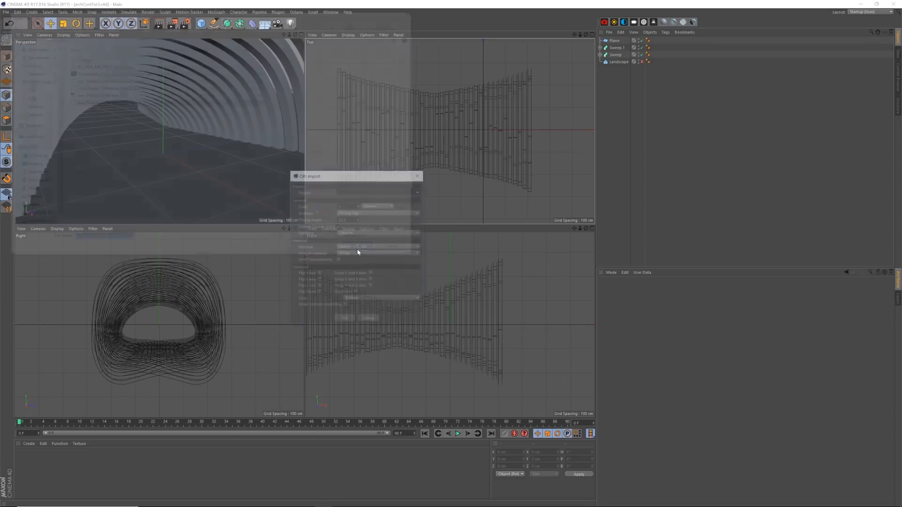
pyautogui.click(345, 321)
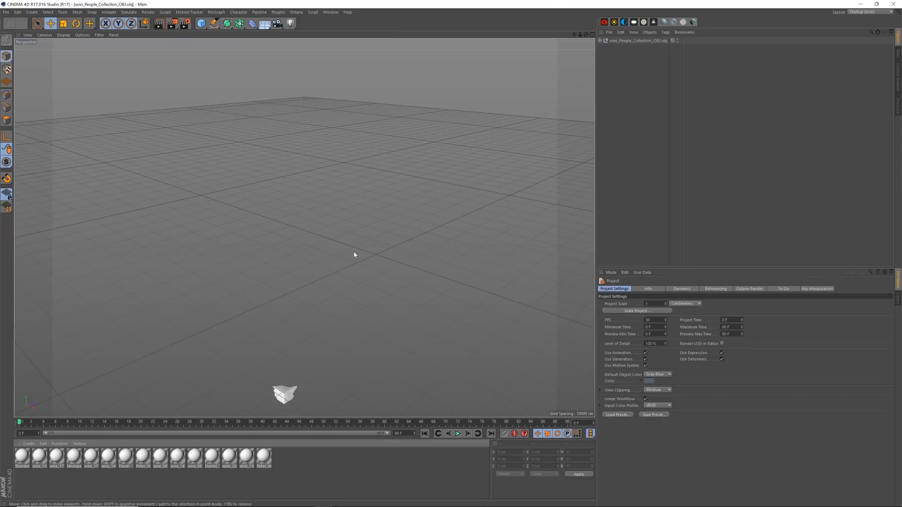
# - Copy the walking figure in the hooded top from the people collection into the archContTut3.c4d scene
pyautogui.scroll(15, 354, 255)
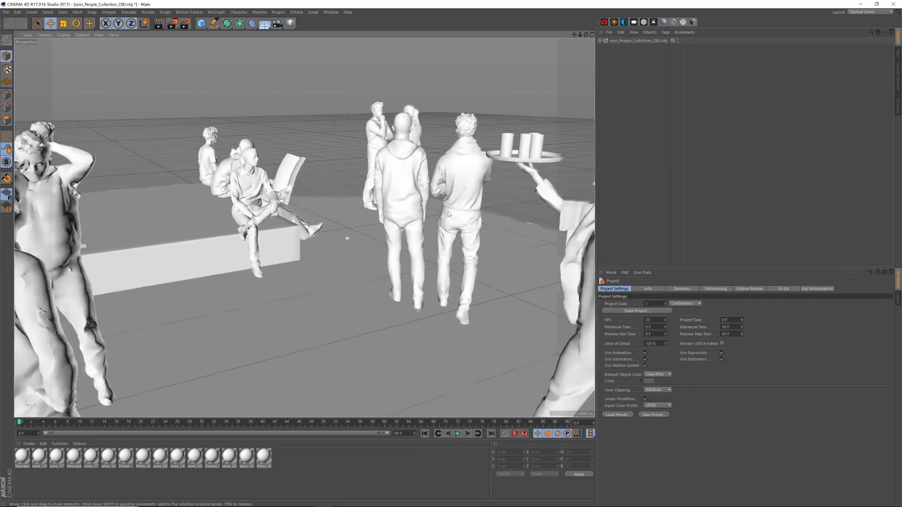
pyautogui.keyDown('alt'); pyautogui.moveTo(449, 214); pyautogui.dragTo(409, 244); pyautogui.keyUp('alt')
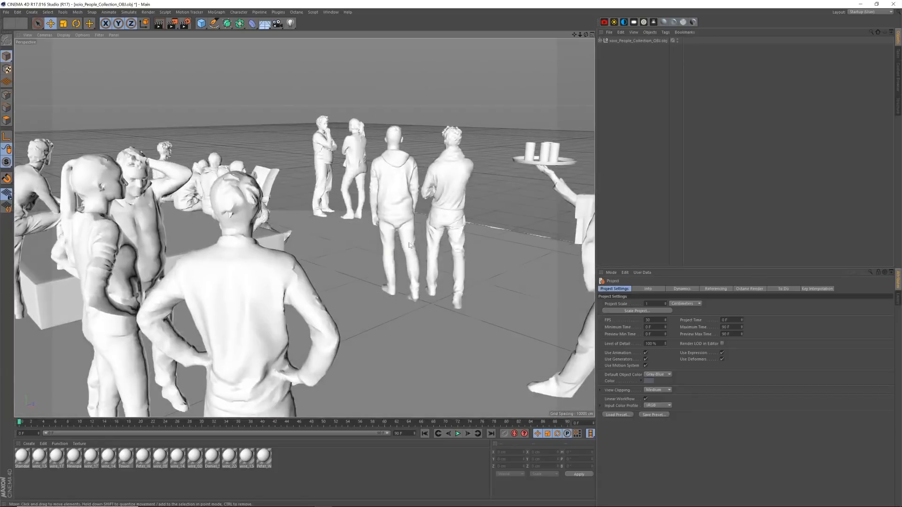
pyautogui.click(402, 203)
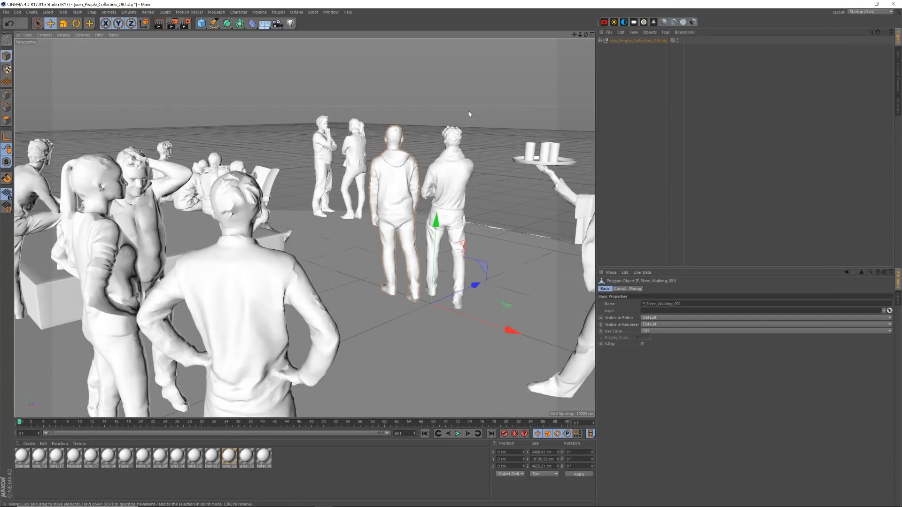
pyautogui.click(600, 40)
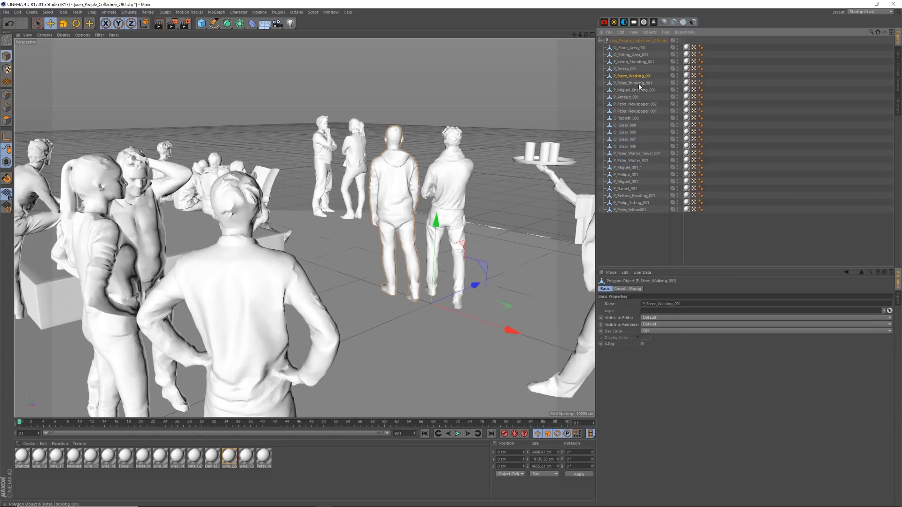
pyautogui.click(331, 12)
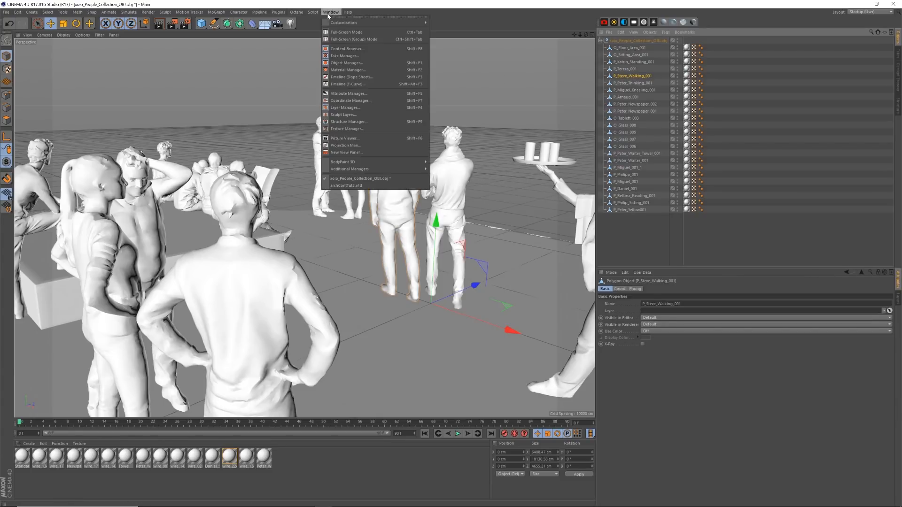
pyautogui.click(352, 186)
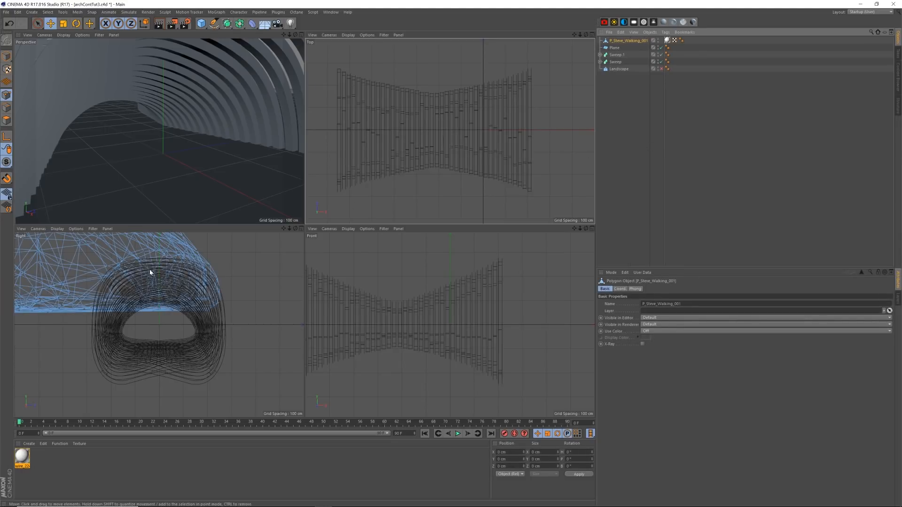
# - Move the oversized figure's axis to the centre of its body in plan, and move the figure over the arch structure
pyautogui.moveTo(579, 34); pyautogui.dragTo(393, 92)
pyautogui.click(9, 57)
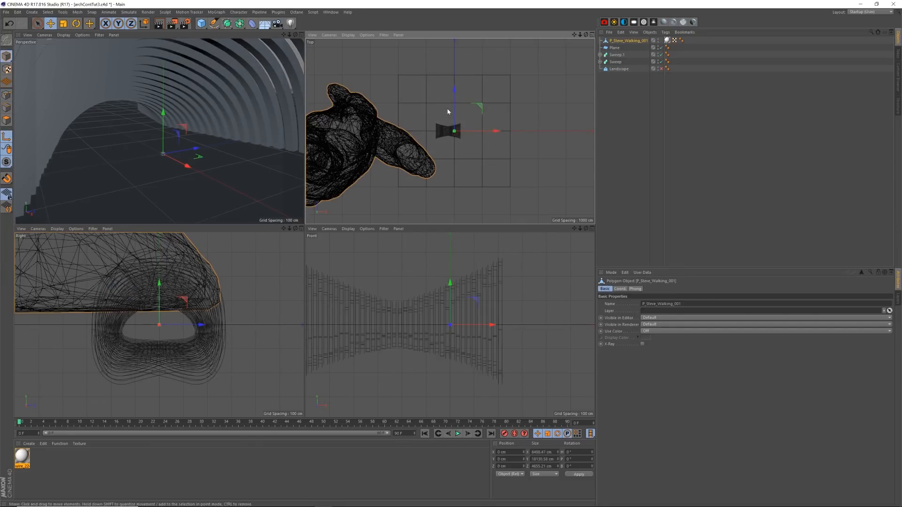
pyautogui.moveTo(479, 108); pyautogui.dragTo(354, 132)
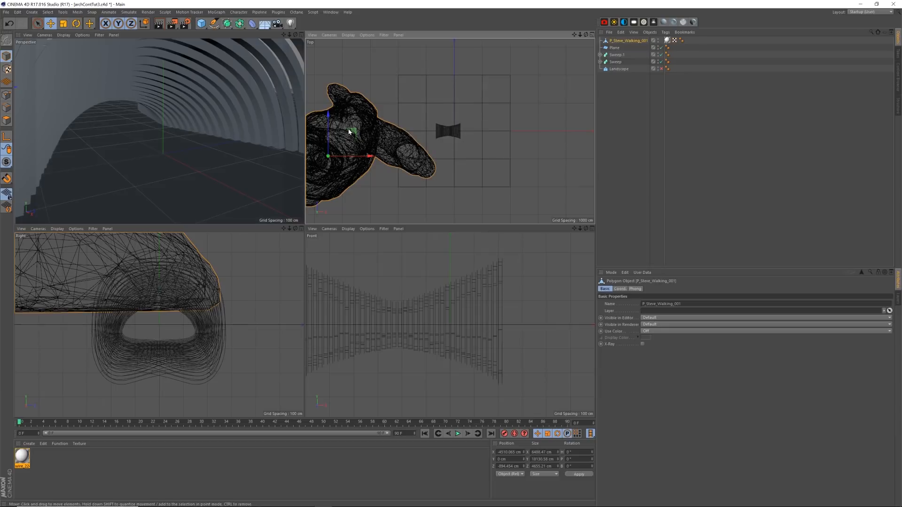
pyautogui.moveTo(355, 132); pyautogui.dragTo(476, 98)
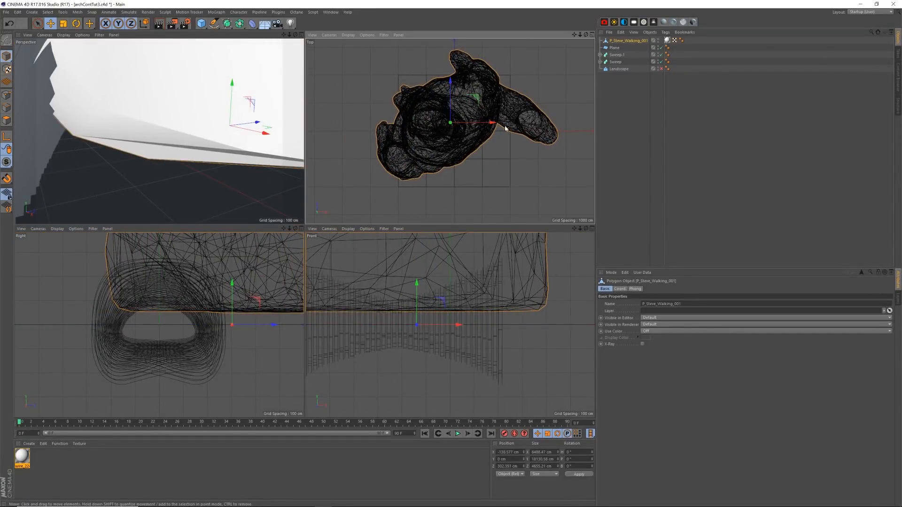
# - Scale the figure down uniformly to about 61 cm tall
pyautogui.press('t')
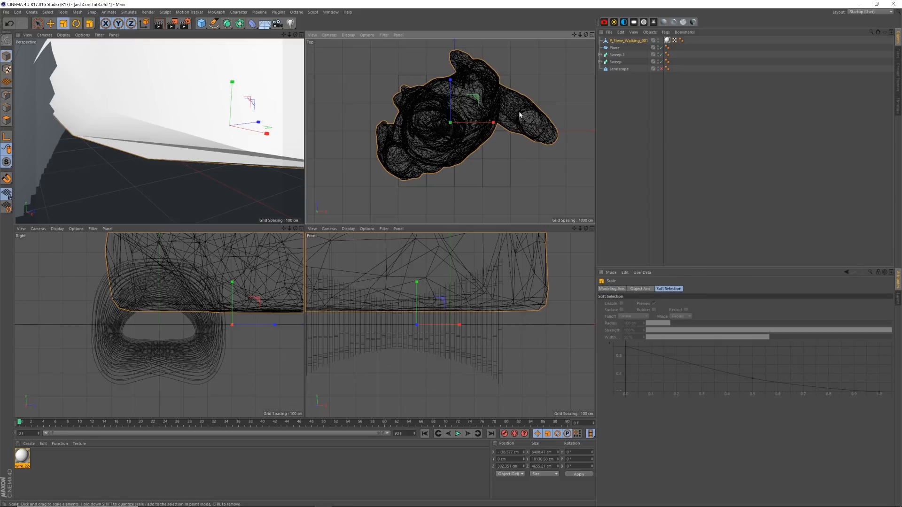
pyautogui.moveTo(520, 114); pyautogui.dragTo(477, 117)
pyautogui.moveTo(580, 34); pyautogui.dragTo(630, 28)
pyautogui.moveTo(488, 101)
pyautogui.mouseDown()
pyautogui.moveTo(461, 112)
pyautogui.moveTo(449, 133)
pyautogui.moveTo(507, 103)
pyautogui.moveTo(490, 112)
pyautogui.mouseUp()
pyautogui.moveTo(529, 90); pyautogui.dragTo(460, 137)
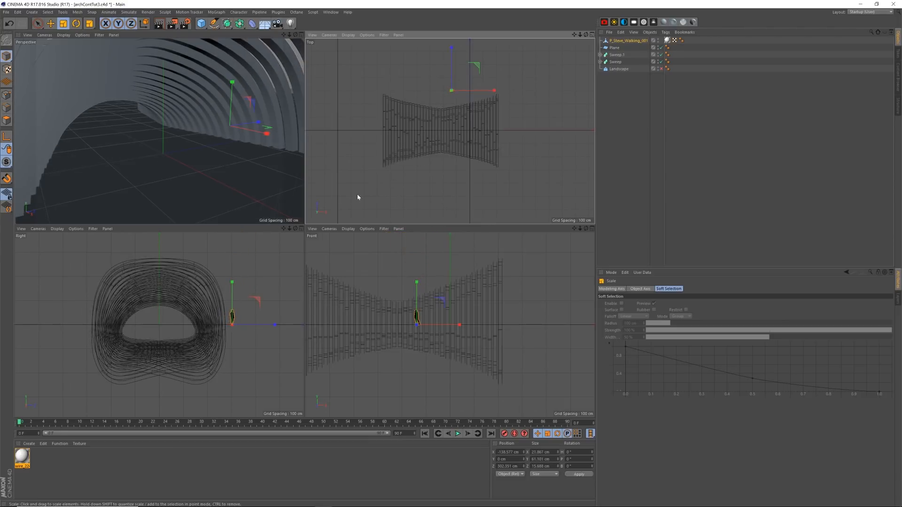
# - Move the figure from beside the structure onto the floor inside the tunnel
pyautogui.moveTo(509, 100); pyautogui.dragTo(502, 111)
pyautogui.press('e')
pyautogui.moveTo(455, 57); pyautogui.dragTo(454, 108)
pyautogui.moveTo(107, 152); pyautogui.dragTo(139, 178)
# - Scale the figure down further to about 15 cm tall to suit the tunnel
pyautogui.press('t')
pyautogui.moveTo(174, 128); pyautogui.dragTo(113, 201)
pyautogui.moveTo(180, 132)
pyautogui.mouseDown()
pyautogui.moveTo(133, 176)
pyautogui.moveTo(178, 142)
pyautogui.mouseUp()
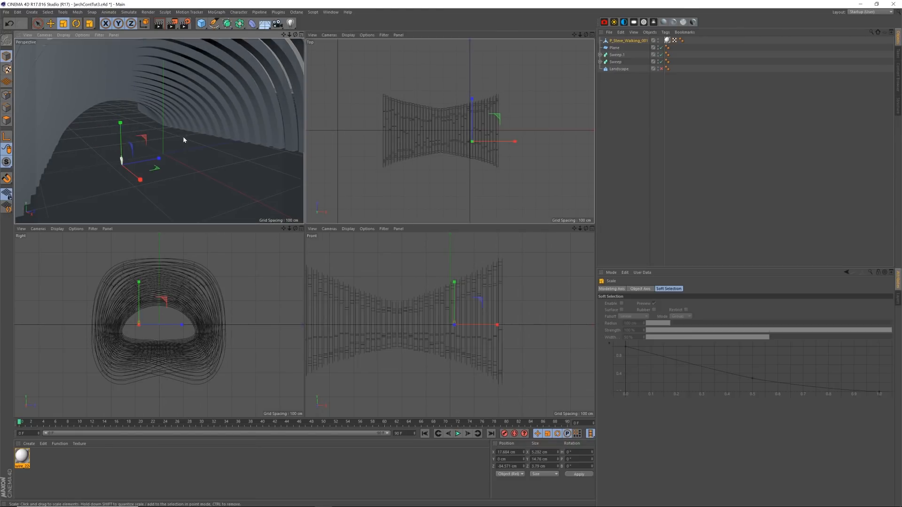
pyautogui.press('e')
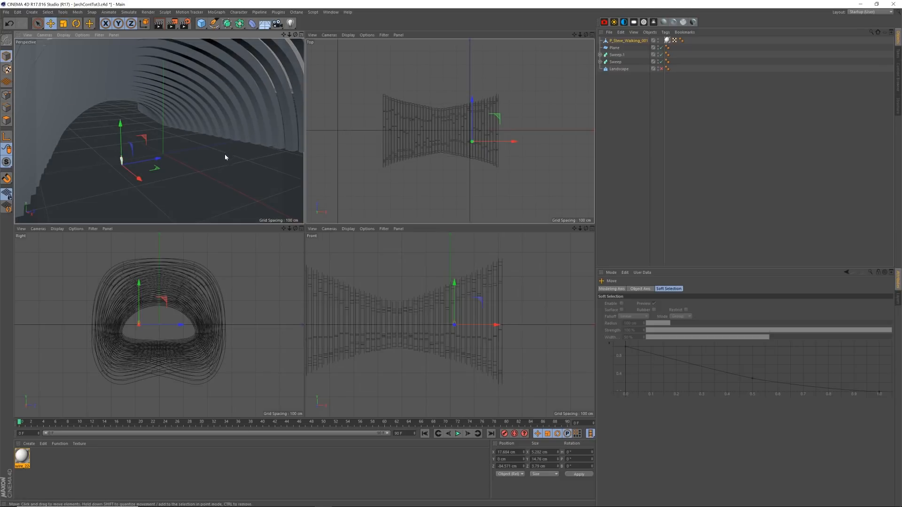
# - Delete the imported texture tag from the walking figure
pyautogui.click(641, 89)
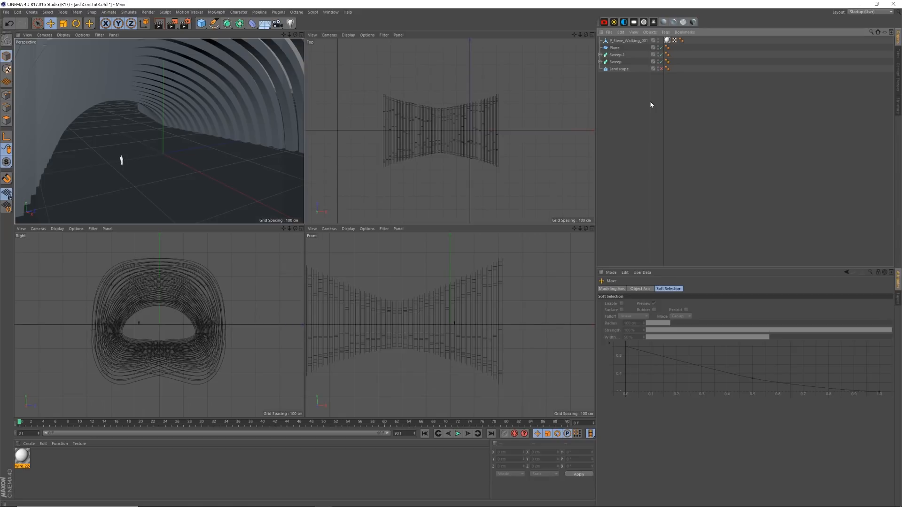
pyautogui.click(667, 40)
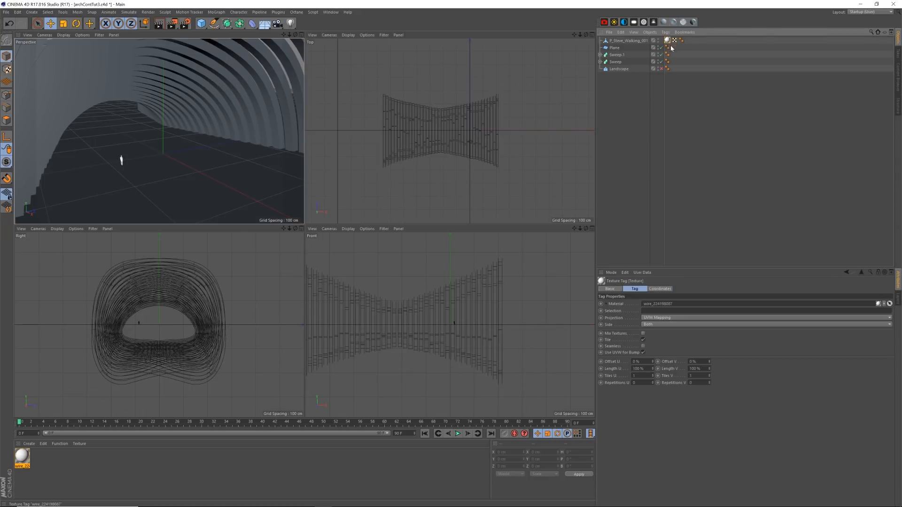
pyautogui.press('Delete')
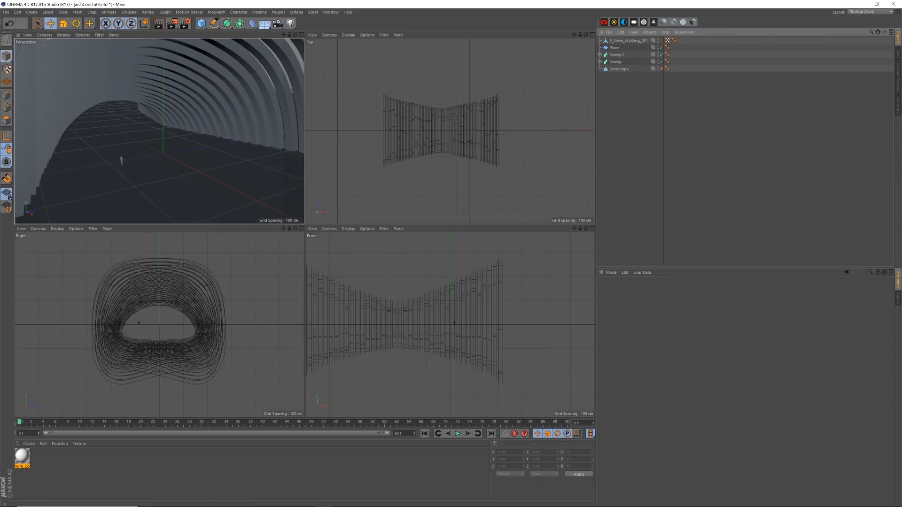
# - Delete the imported figure's leftover material from the scene
pyautogui.click(22, 456)
pyautogui.press('Delete')
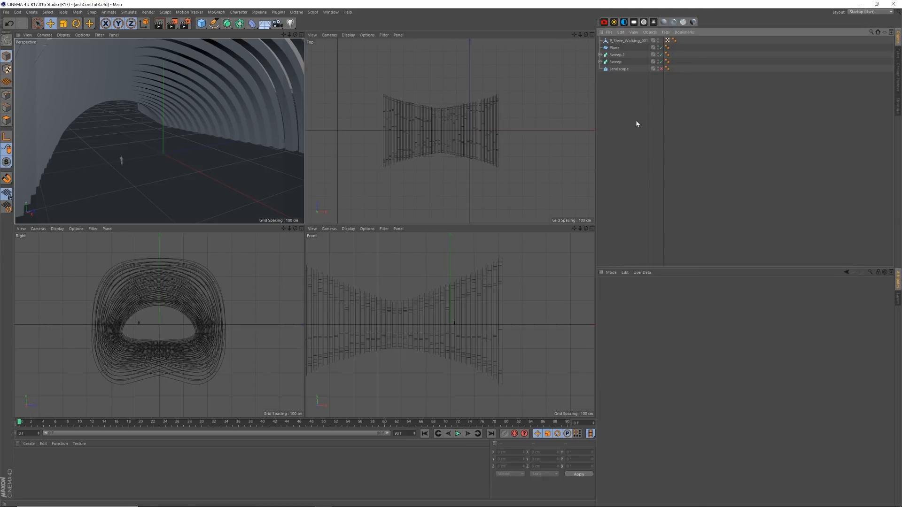
# - Open Octane's Live Viewer and move its window off the perspective view
pyautogui.click(331, 12)
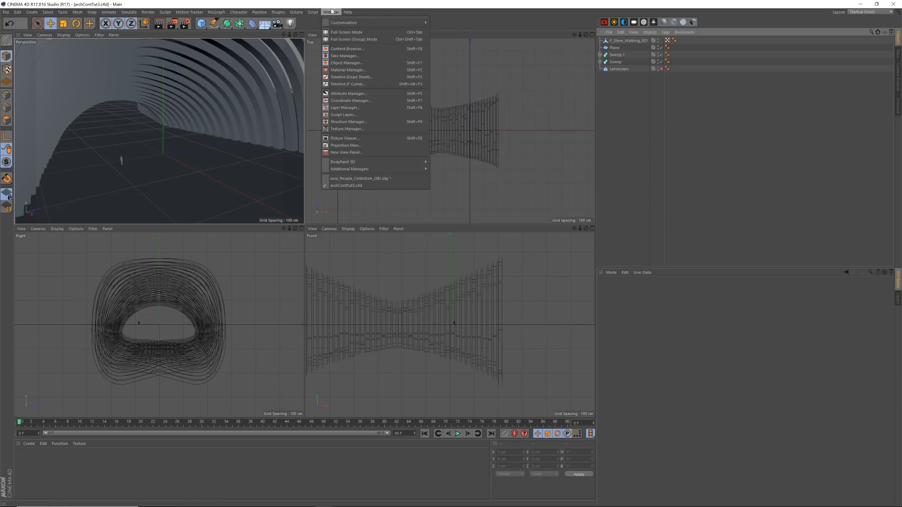
pyautogui.click(296, 12)
pyautogui.click(304, 30)
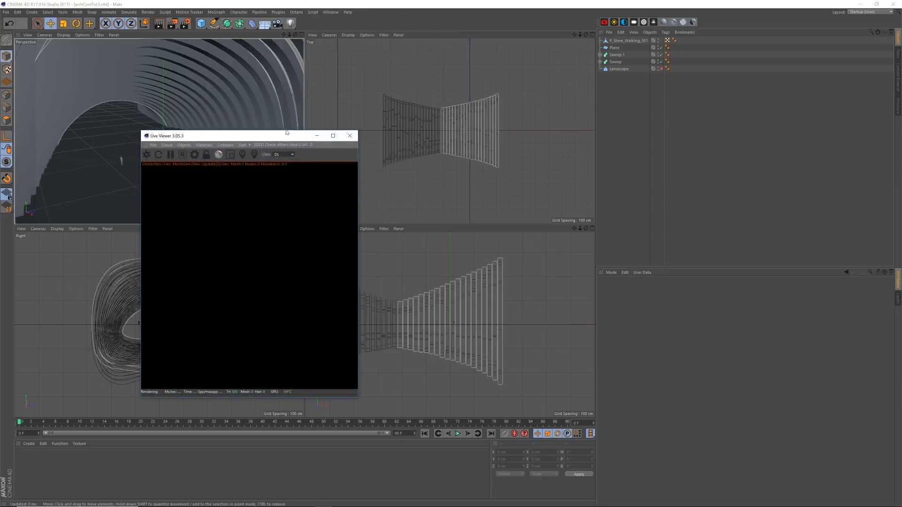
pyautogui.moveTo(284, 136); pyautogui.dragTo(404, 90)
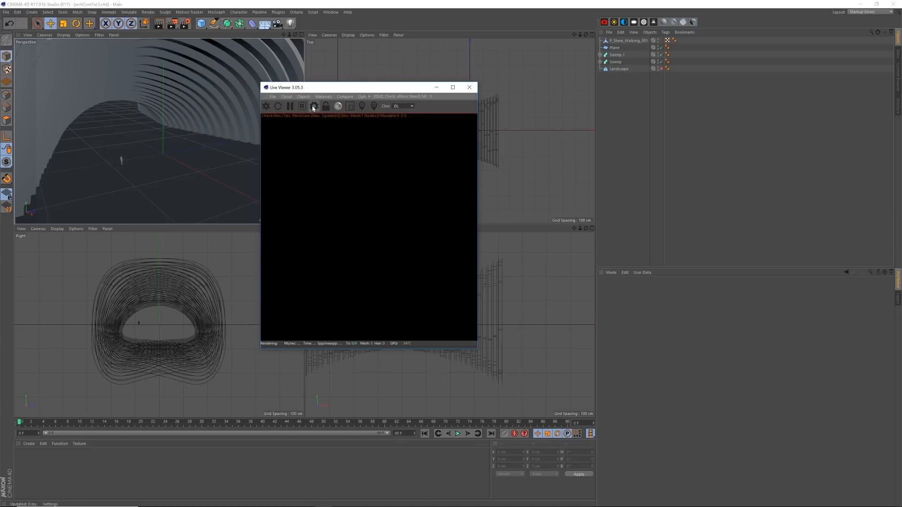
# - Set the renderer to Octane Renderer with an output size of 1200 by 1200 pixels
pyautogui.click(186, 24)
pyautogui.click(129, 90)
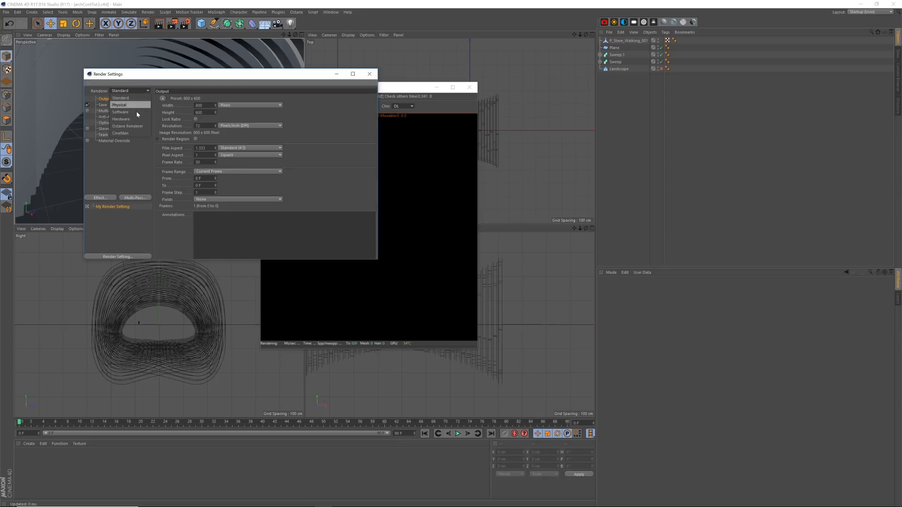
pyautogui.click(137, 126)
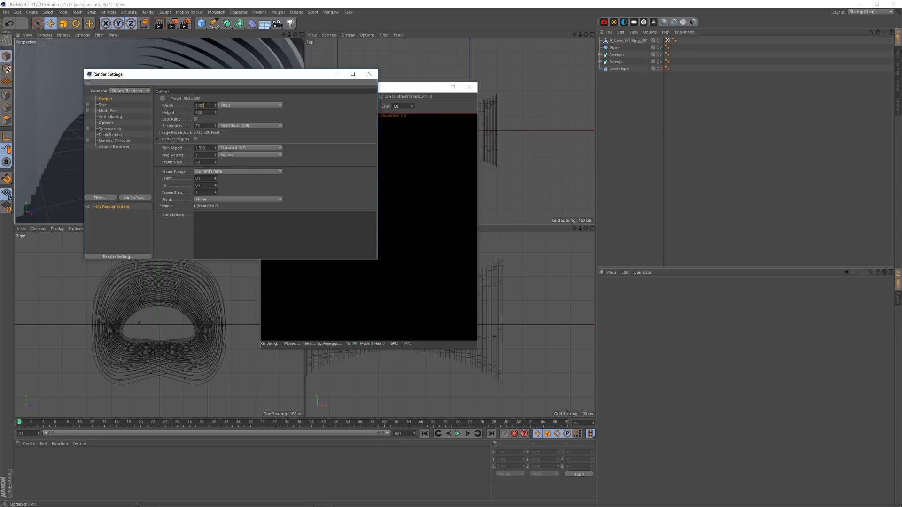
pyautogui.press('Tab')
pyautogui.write('1200')
pyautogui.press('Return')
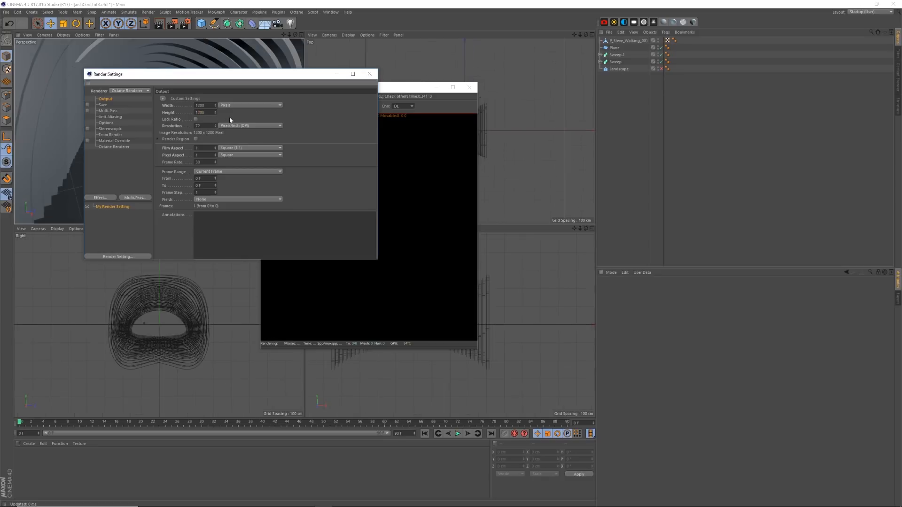
pyautogui.click(372, 74)
# - Set Octane's render kernel to Pathtracing with a maximum of 1000 samples
pyautogui.moveTo(335, 87); pyautogui.dragTo(338, 76)
pyautogui.click(317, 96)
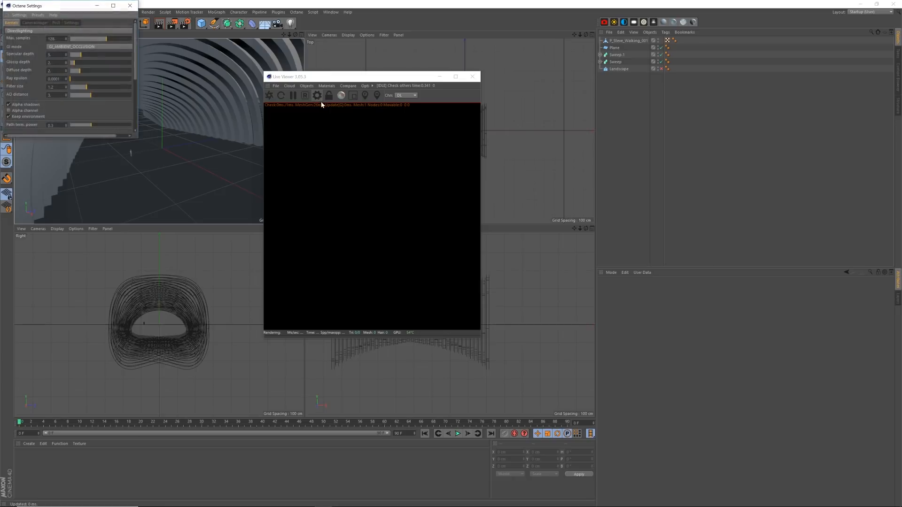
pyautogui.click(32, 31)
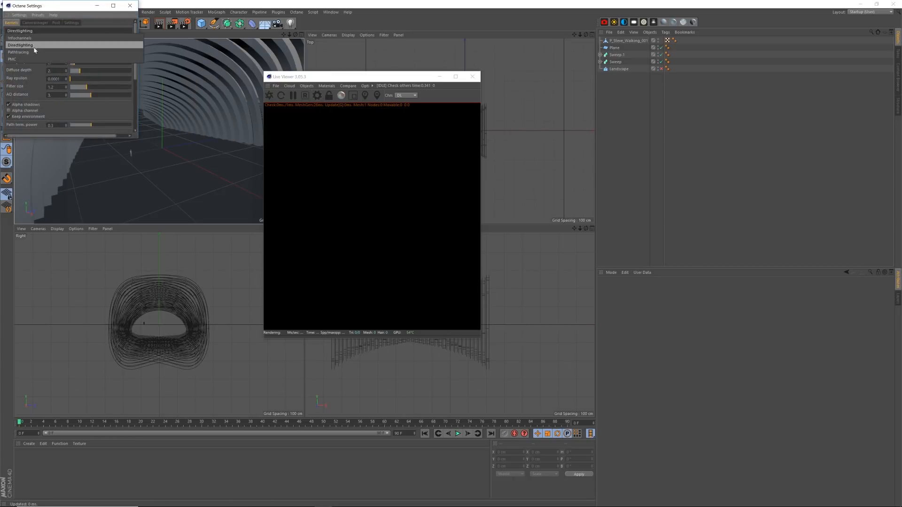
pyautogui.click(35, 51)
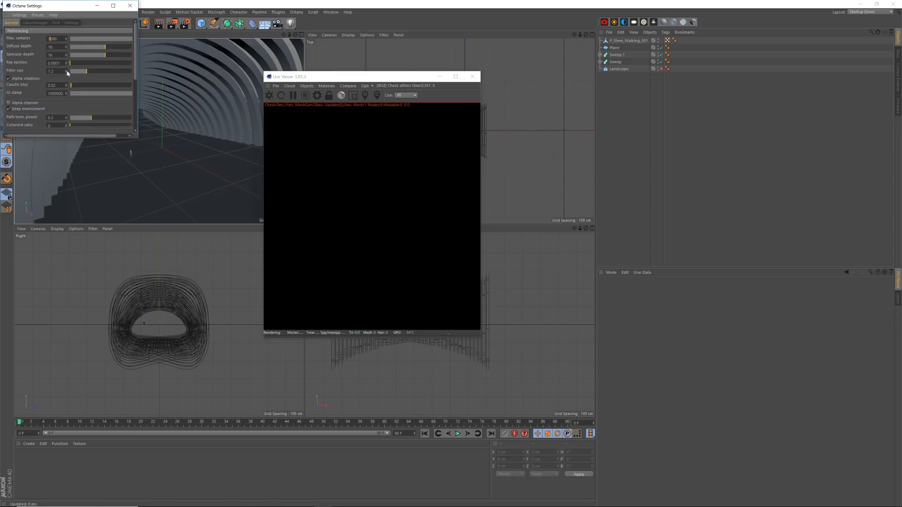
pyautogui.write('4')
pyautogui.press('Return')
pyautogui.click(129, 6)
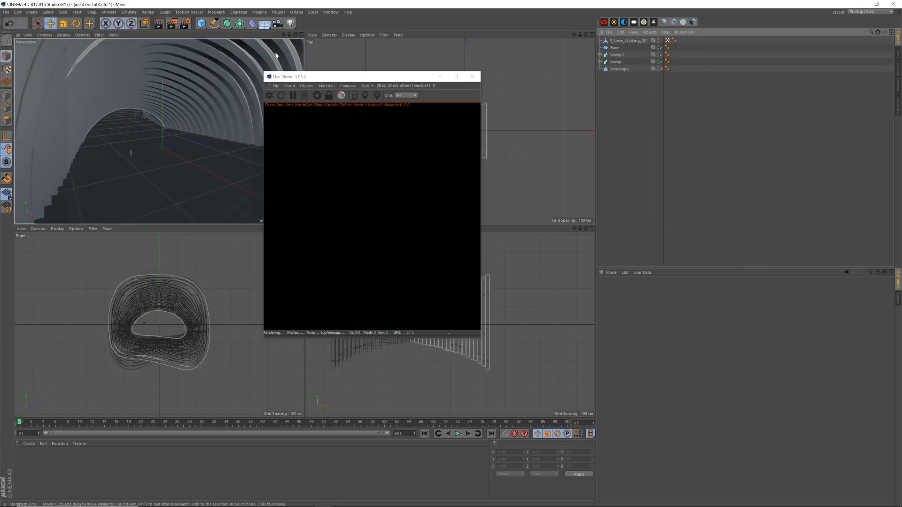
# - Start the live render of the tunnel and reposition the Live Viewer beside the perspective view
pyautogui.moveTo(339, 77); pyautogui.dragTo(367, 59)
pyautogui.click(296, 76)
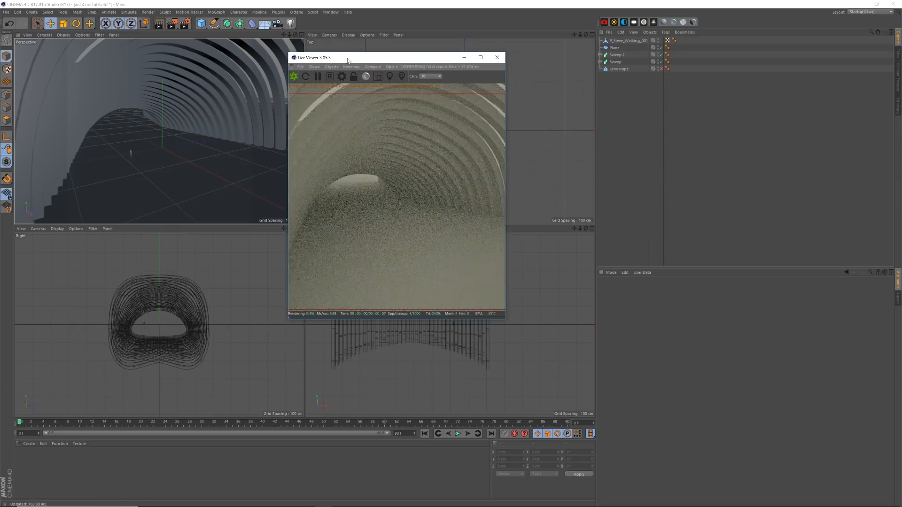
pyautogui.moveTo(350, 58); pyautogui.dragTo(325, 55)
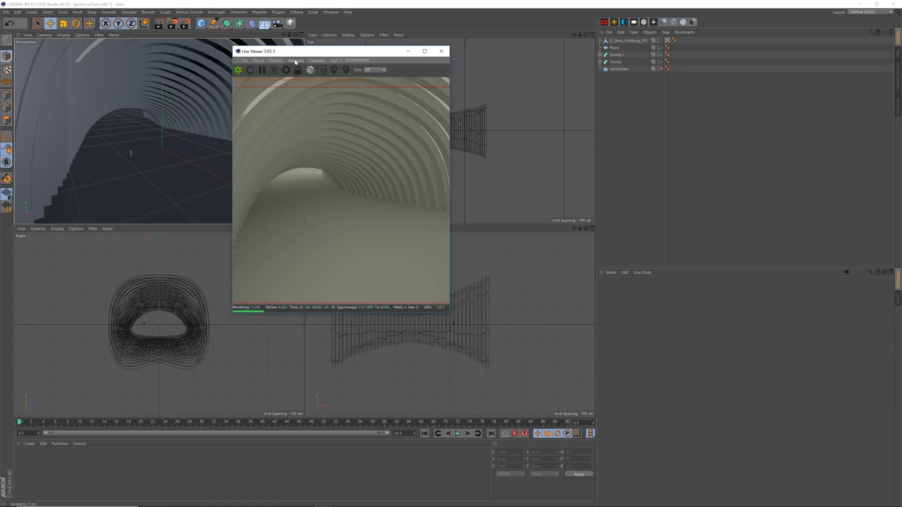
# - Add an Octane HDRI environment to the scene
pyautogui.click(276, 61)
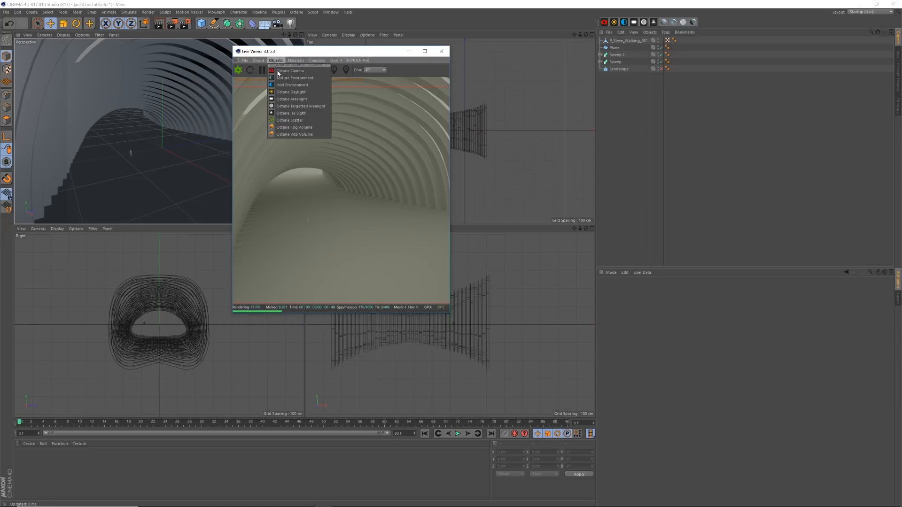
pyautogui.click(292, 85)
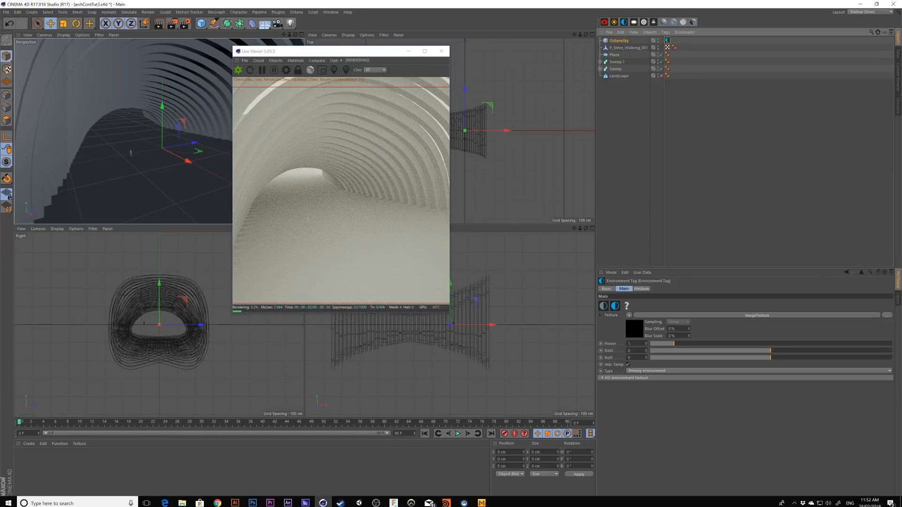
# - Switch to Chrome and examine the outdoor HDRI image results, their size filter and the full-size cloudy sky panorama
pyautogui.click(218, 501)
pyautogui.click(429, 19)
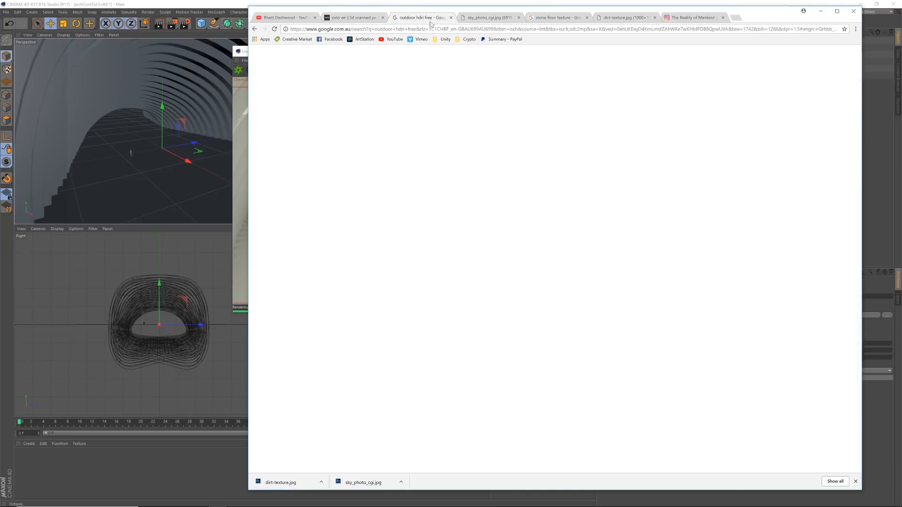
pyautogui.scroll(3, 854, 63)
pyautogui.scroll(3, 855, 63)
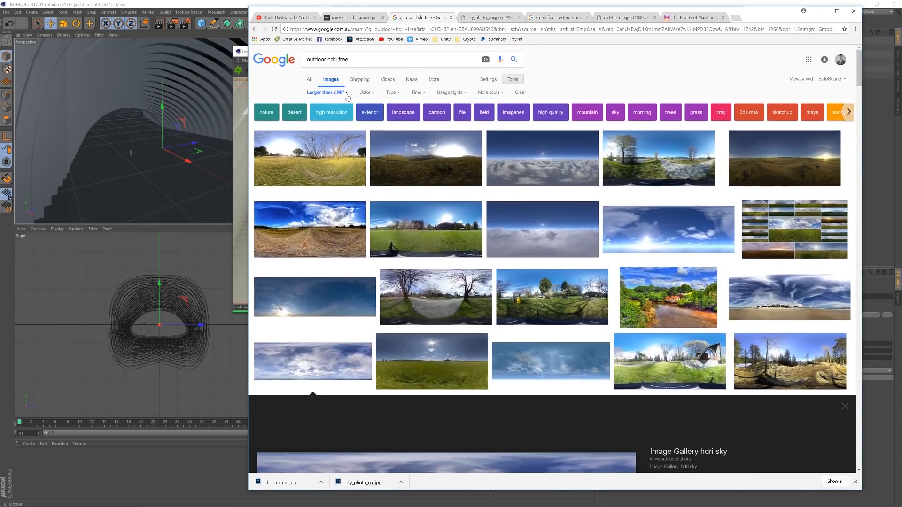
pyautogui.click(344, 93)
pyautogui.moveTo(324, 147)
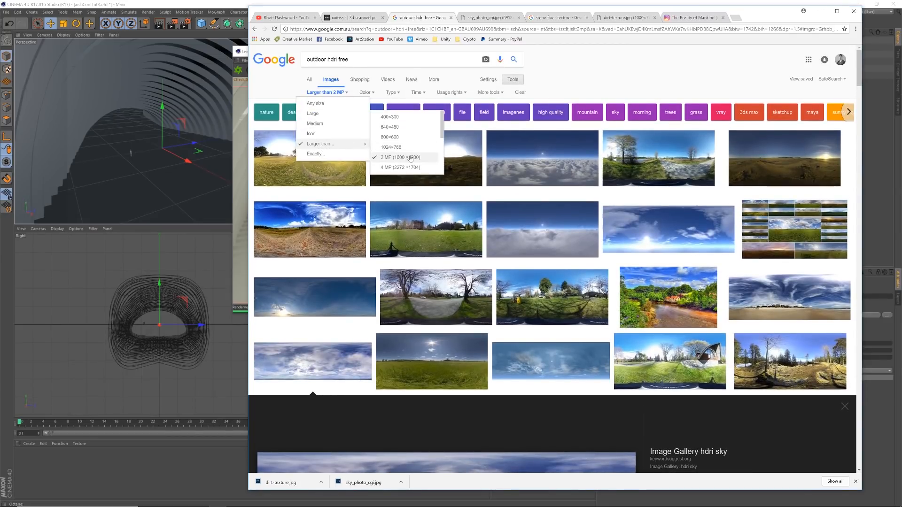
pyautogui.click(582, 87)
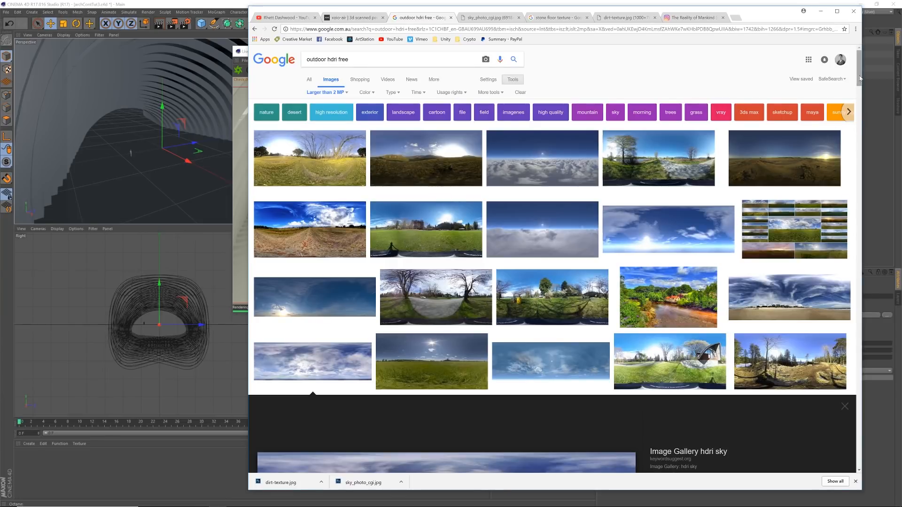
pyautogui.moveTo(859, 78); pyautogui.dragTo(858, 98)
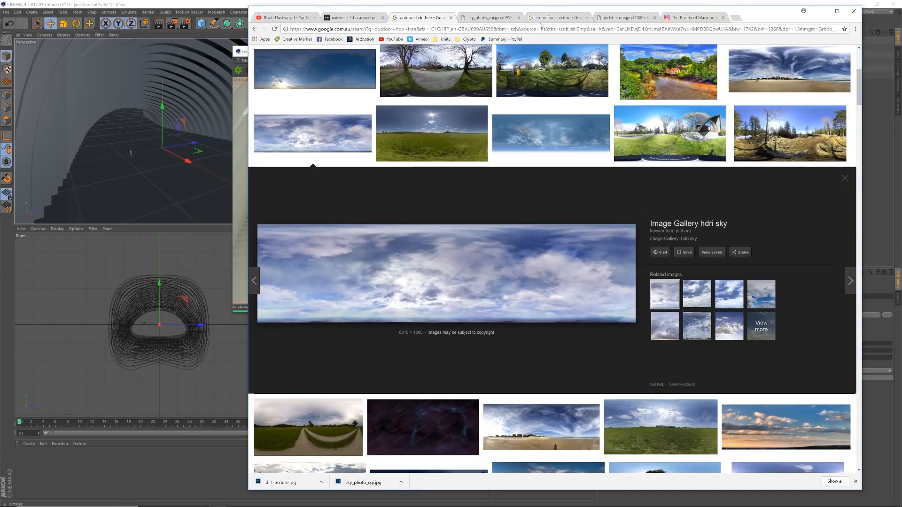
pyautogui.click(581, 263)
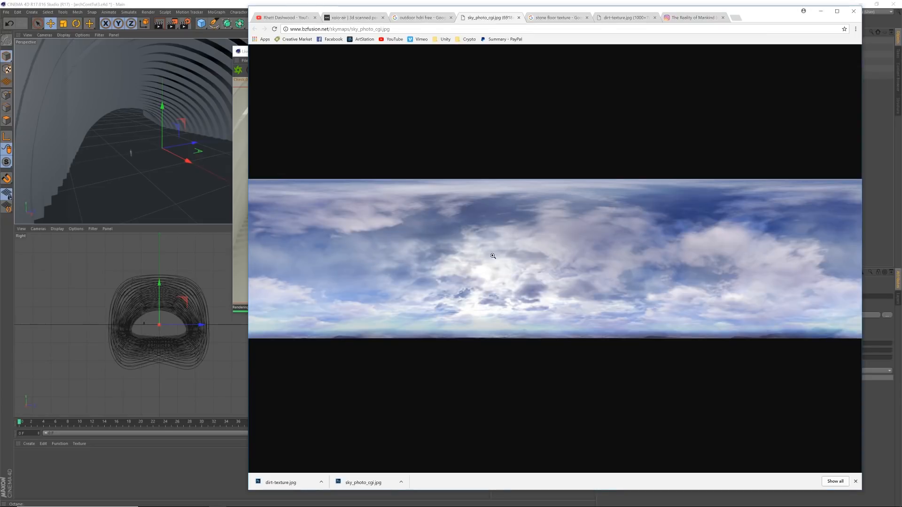
# - Back in Cinema 4D, load sky_photo_cgi from the HDRI Outdoor folder as the sky's image texture without copying it to the project
pyautogui.click(189, 459)
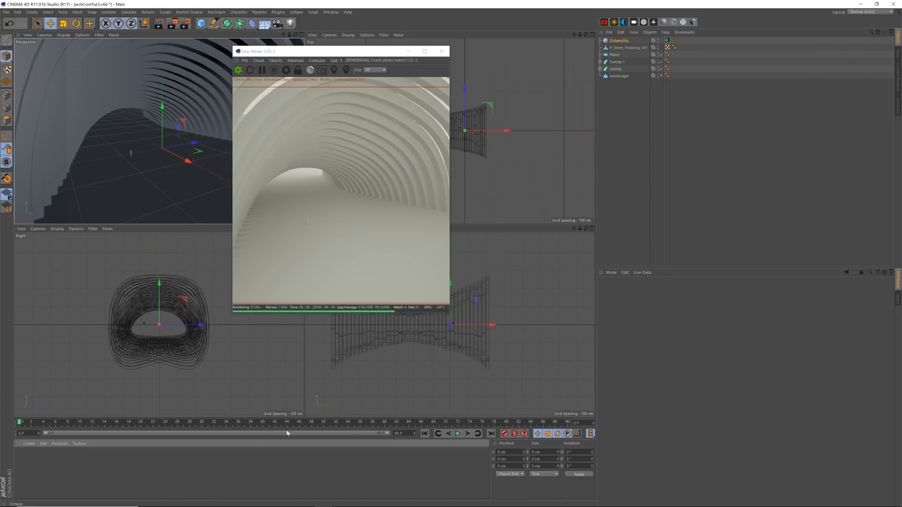
pyautogui.click(667, 41)
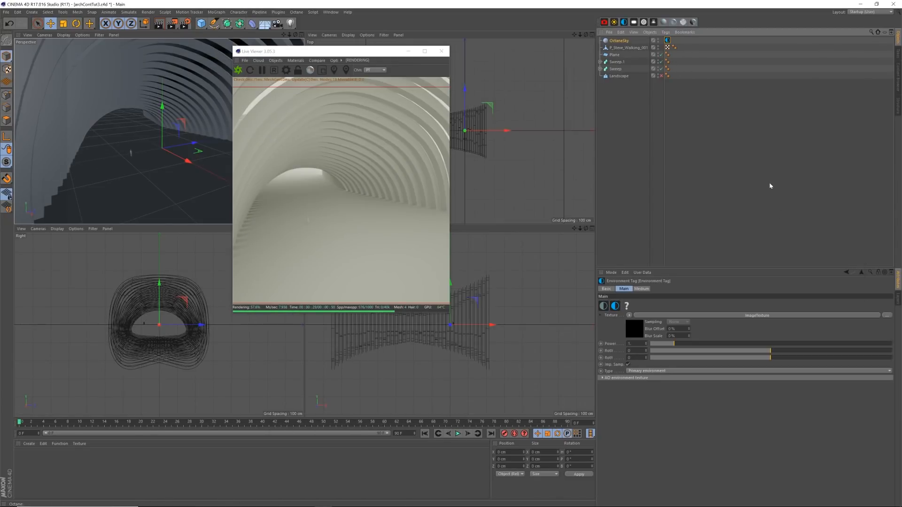
pyautogui.click(732, 316)
pyautogui.click(888, 304)
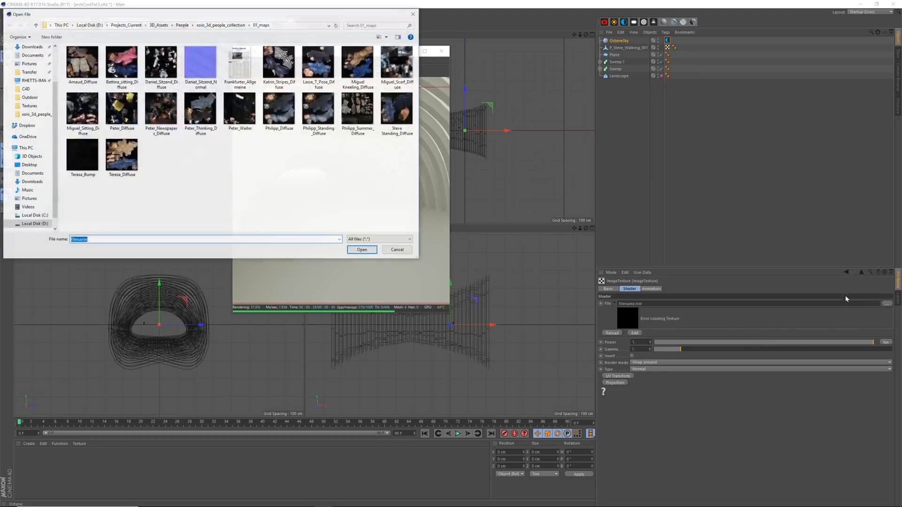
pyautogui.click(30, 78)
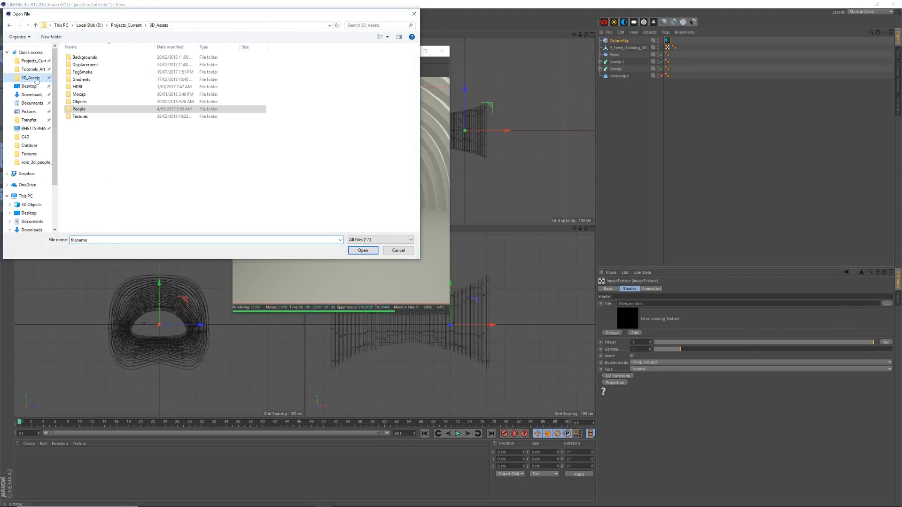
pyautogui.doubleClick(92, 90)
pyautogui.doubleClick(83, 65)
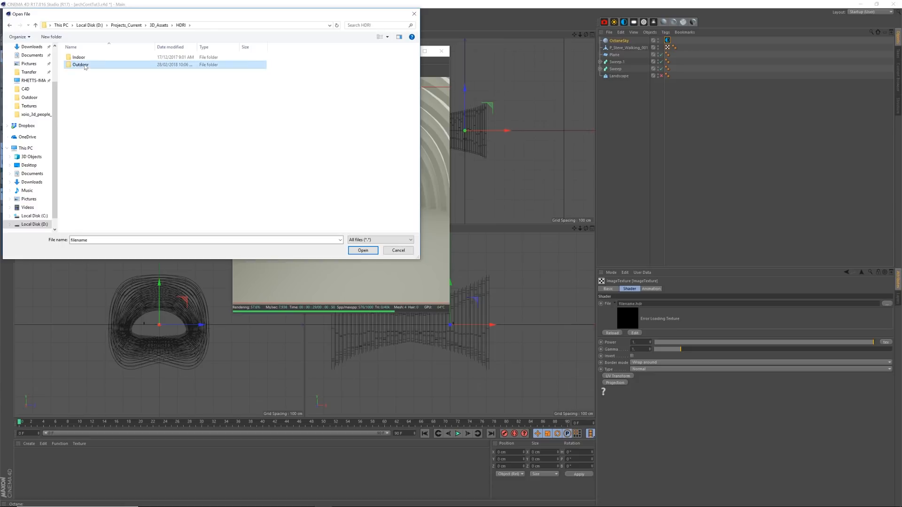
pyautogui.click(320, 77)
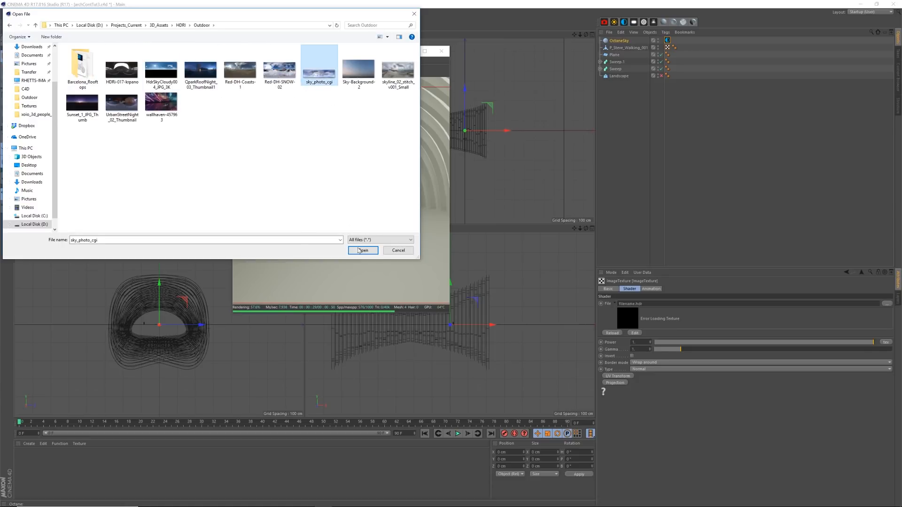
pyautogui.click(363, 250)
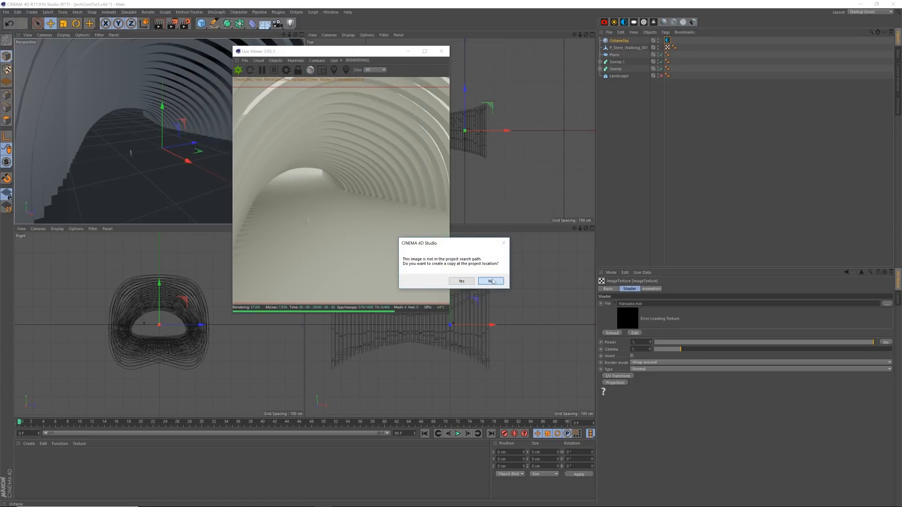
pyautogui.click(491, 281)
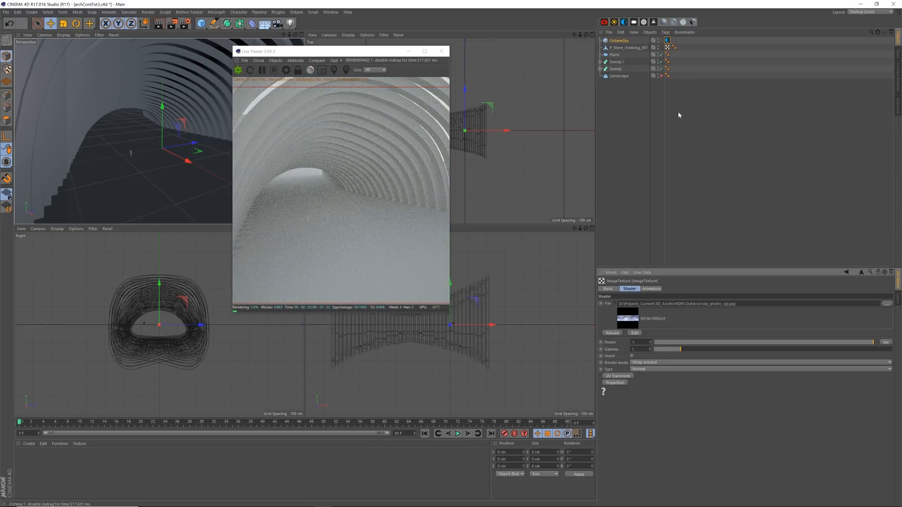
# - Add an Octane daylight and set its pitch rotation to -10°
pyautogui.click(614, 22)
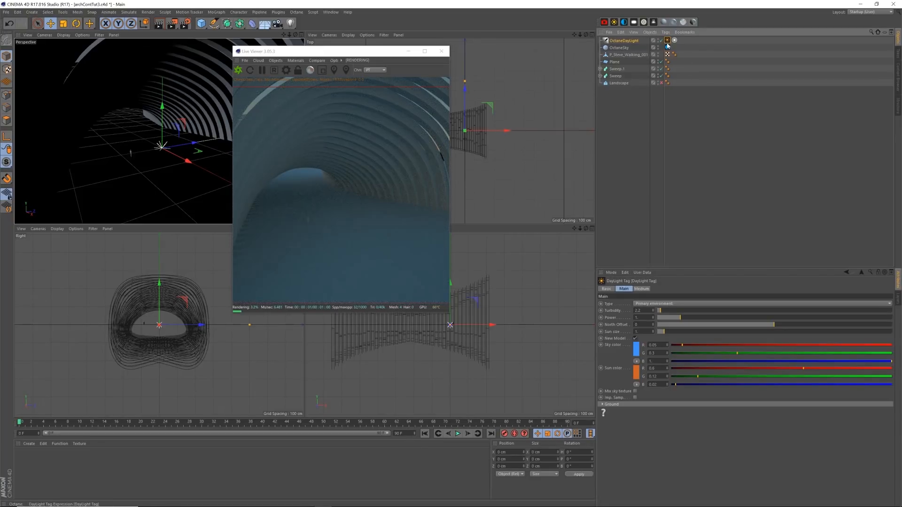
pyautogui.click(626, 41)
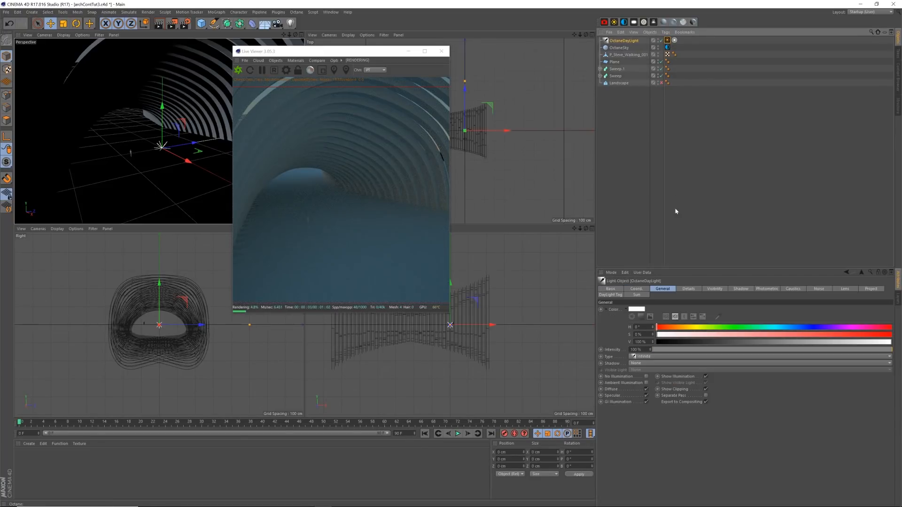
pyautogui.click(646, 288)
pyautogui.moveTo(719, 317); pyautogui.dragTo(721, 316)
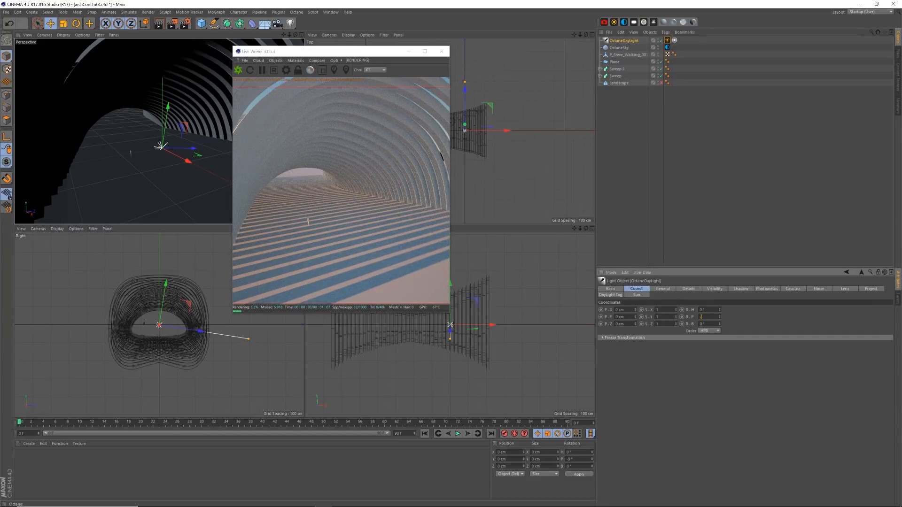
pyautogui.write('10')
pyautogui.press('Return')
# - Set the daylight's heading rotation to 192° so the sun shines in from the tunnel's other side
pyautogui.moveTo(719, 311)
pyautogui.mouseDown()
pyautogui.moveTo(696, 242)
pyautogui.moveTo(700, 258)
pyautogui.moveTo(697, 243)
pyautogui.moveTo(705, 241)
pyautogui.moveTo(725, 258)
pyautogui.mouseUp()
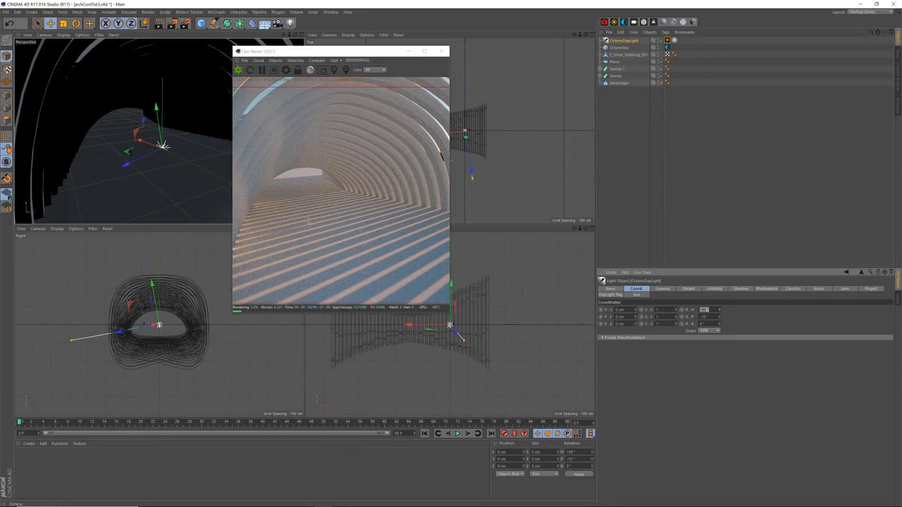
pyautogui.write('192')
pyautogui.press('Return')
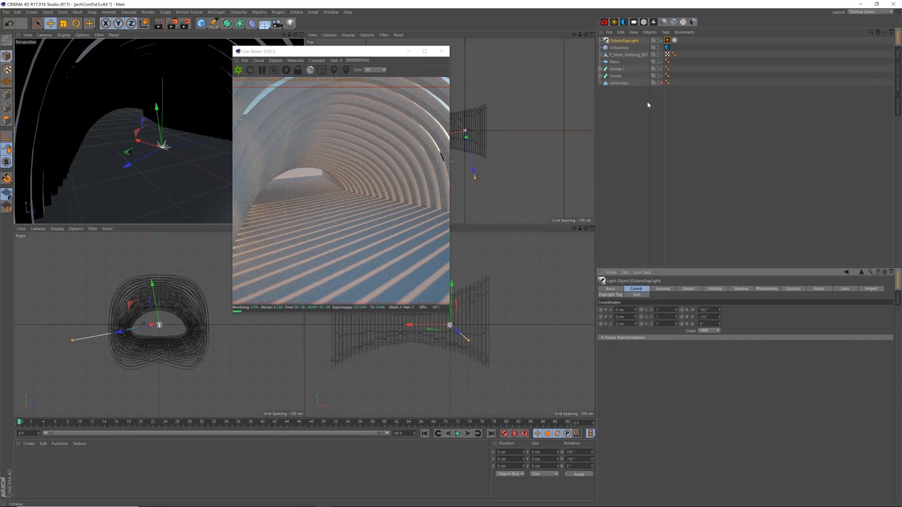
# - Enable sky texture mixing in the daylight's tag settings and save the project
pyautogui.click(667, 40)
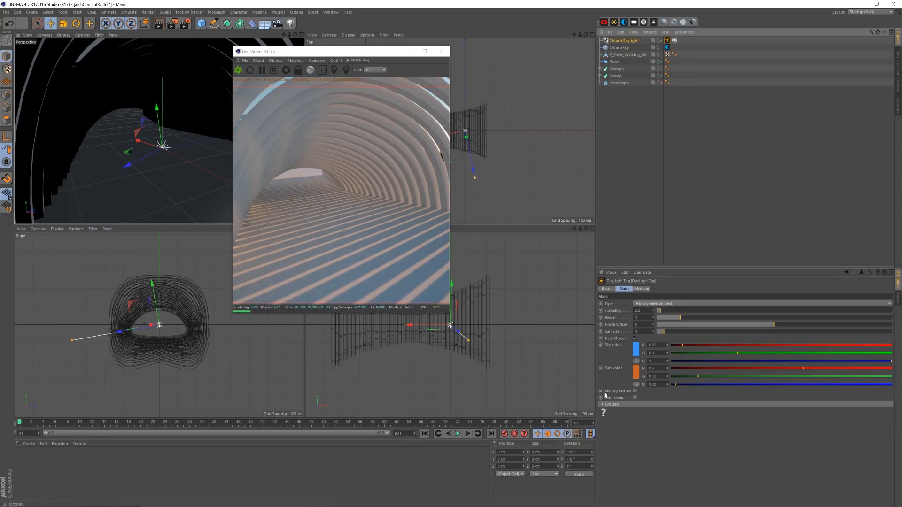
pyautogui.click(635, 392)
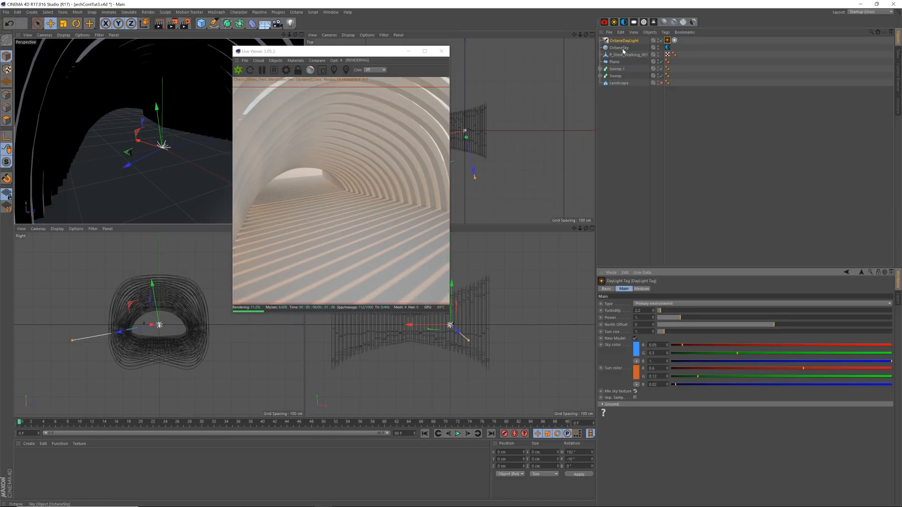
pyautogui.click(623, 48)
pyautogui.click(626, 111)
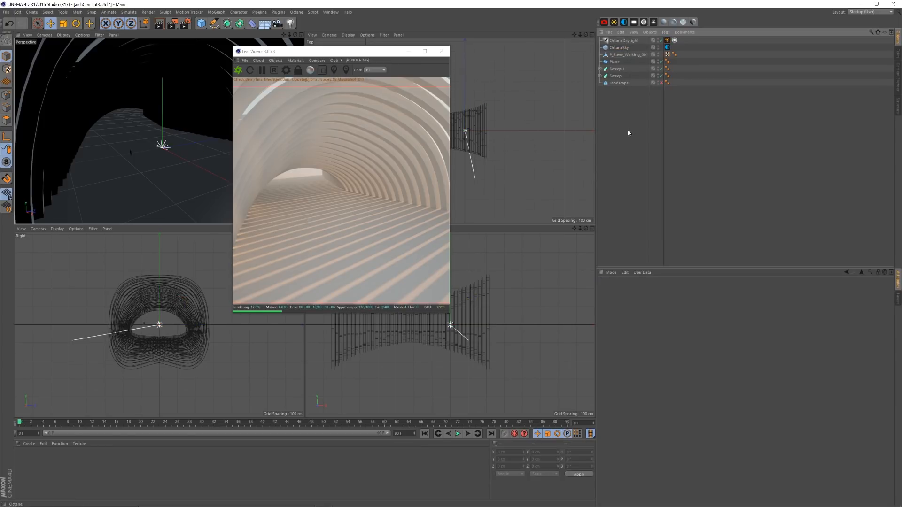
pyautogui.hotkey('ctrl', 's')
# - Create an Octane diffuse material and rename it Structure
pyautogui.click(295, 60)
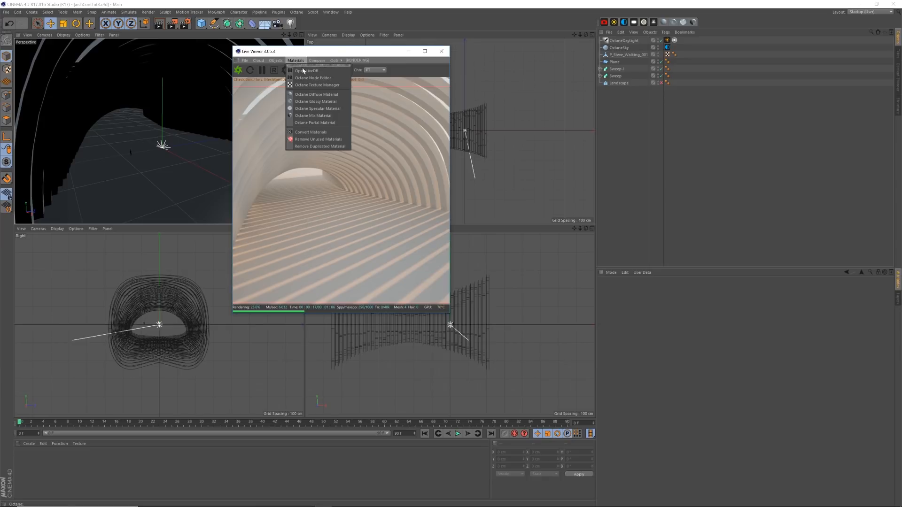
pyautogui.click(314, 99)
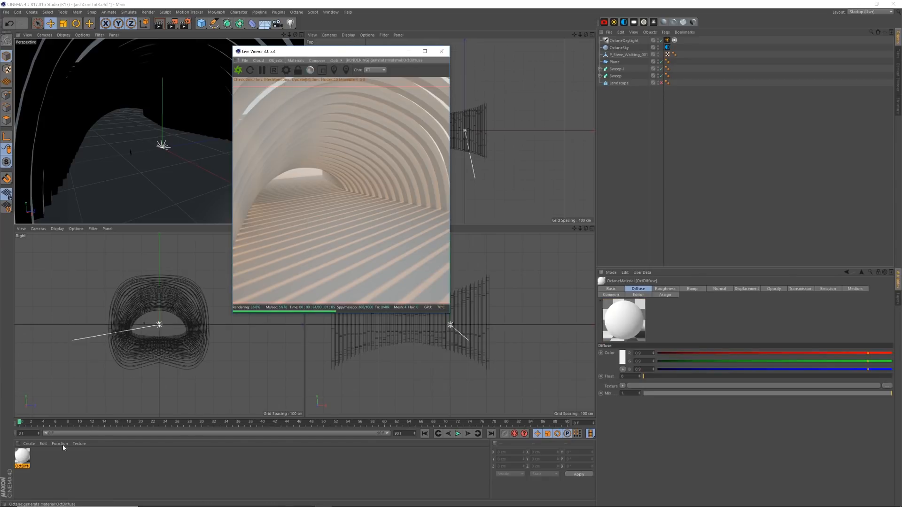
pyautogui.doubleClick(22, 466)
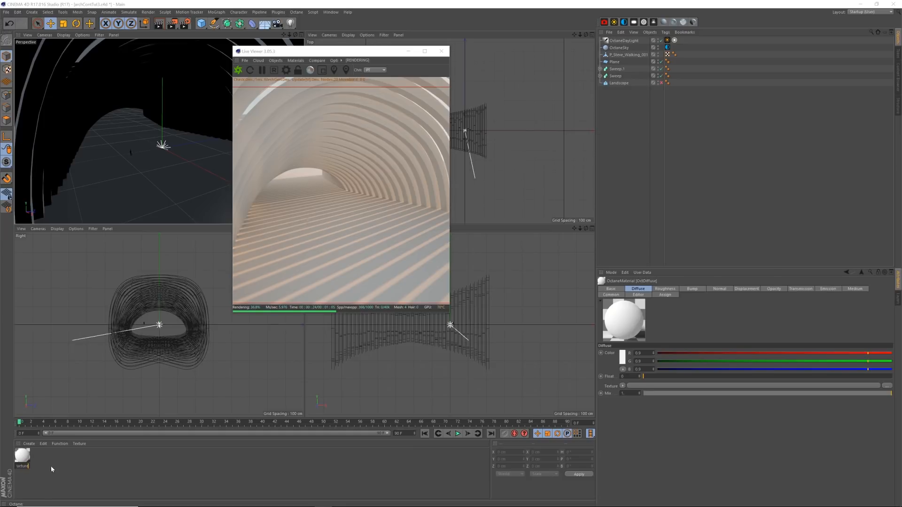
pyautogui.press('Return')
pyautogui.moveTo(23, 456); pyautogui.dragTo(352, 395)
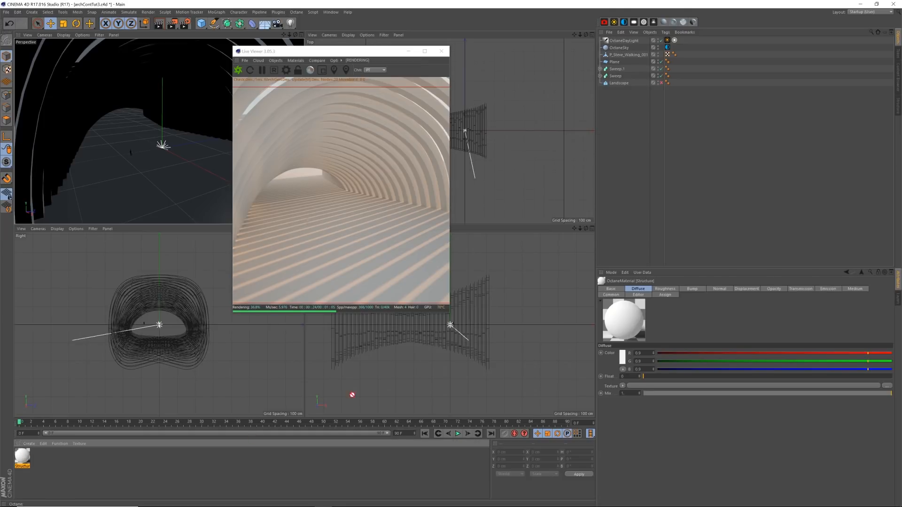
pyautogui.moveTo(640, 94); pyautogui.dragTo(43, 464)
pyautogui.click(55, 459)
# - Group the two sweep objects in a null named Structure and apply the Structure material to it
pyautogui.click(616, 69)
pyautogui.keyDown('ctrl'); pyautogui.click(615, 76); pyautogui.keyUp('ctrl')
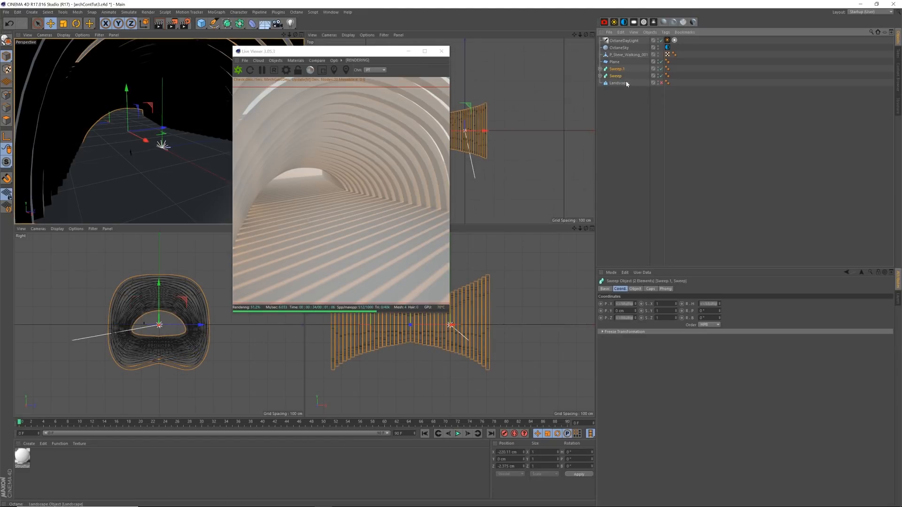
pyautogui.hotkey('alt', 'g')
pyautogui.doubleClick(616, 68)
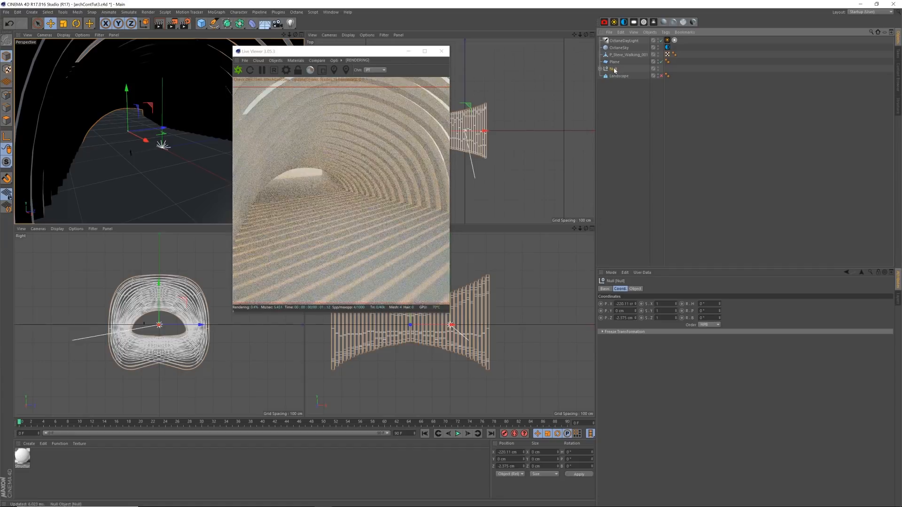
pyautogui.write('stru')
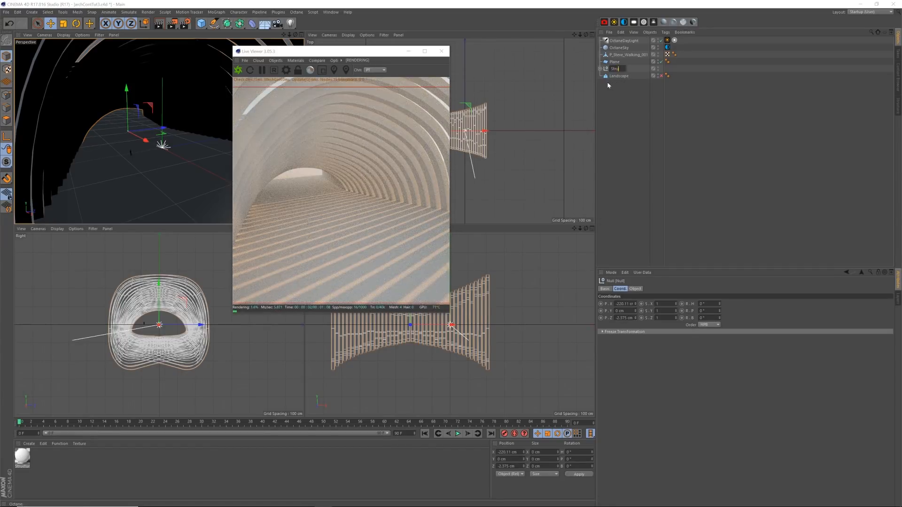
pyautogui.write('cture')
pyautogui.press('Return')
pyautogui.moveTo(29, 459); pyautogui.dragTo(637, 71)
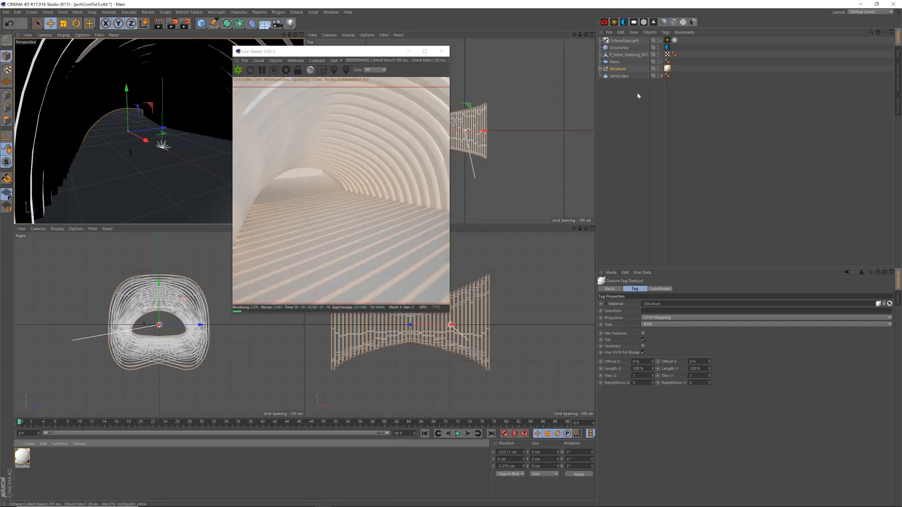
# - Create an Octane glossy material and rename it Floor
pyautogui.click(673, 22)
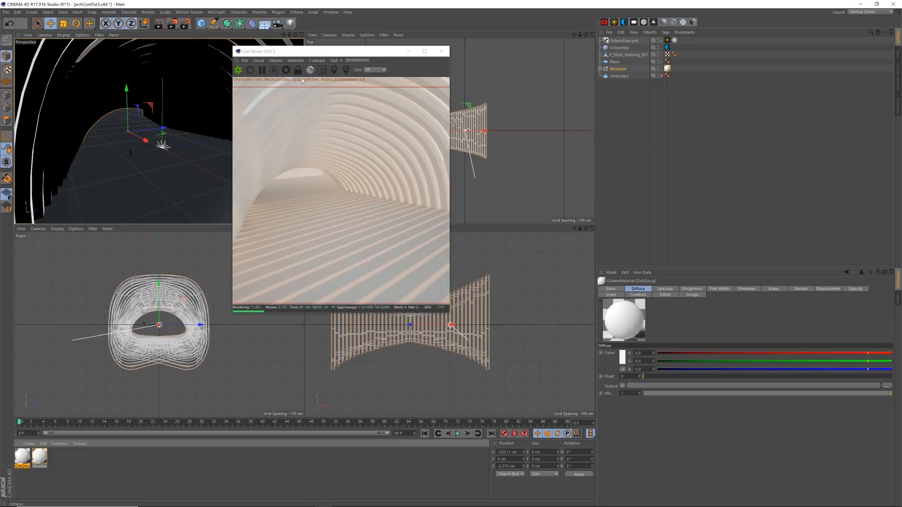
pyautogui.click(296, 60)
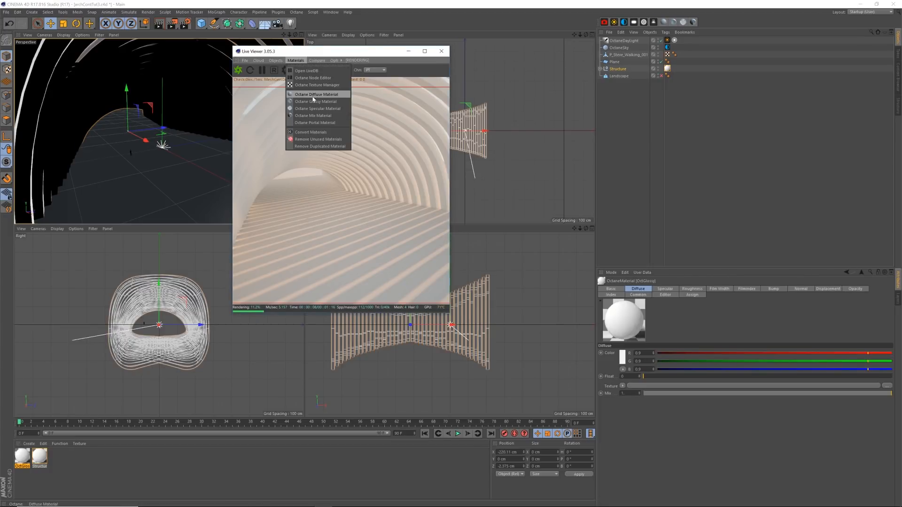
pyautogui.click(341, 50)
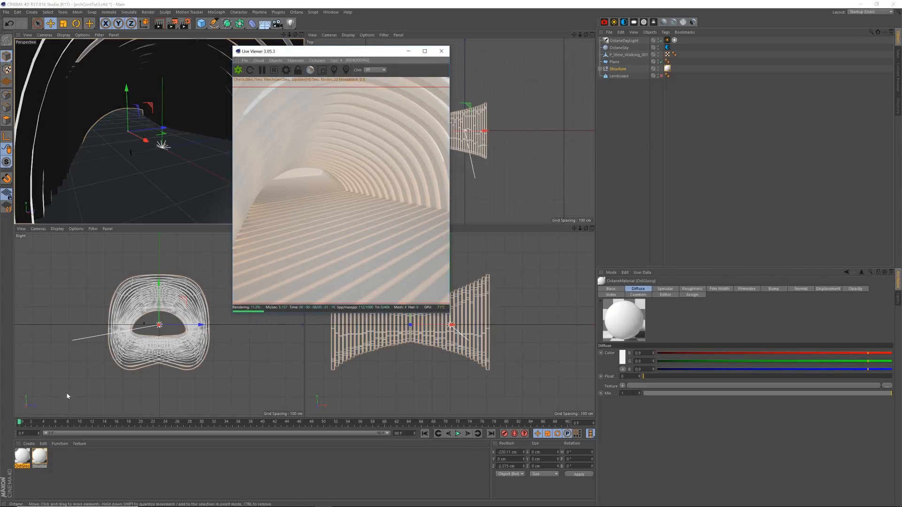
pyautogui.doubleClick(24, 467)
pyautogui.write('f')
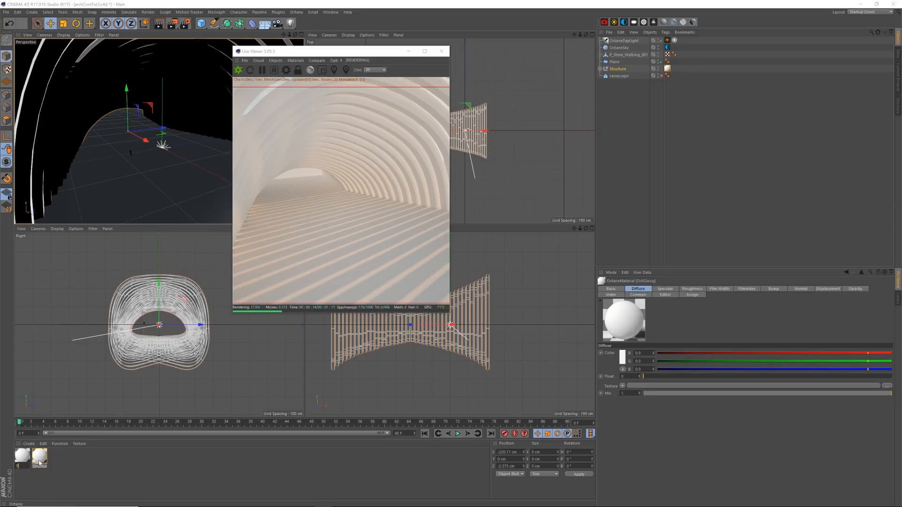
pyautogui.write('loor')
pyautogui.press('Return')
# - Open the Floor material in the Octane Node Editor and add an Image Texture node beside the material node
pyautogui.doubleClick(24, 460)
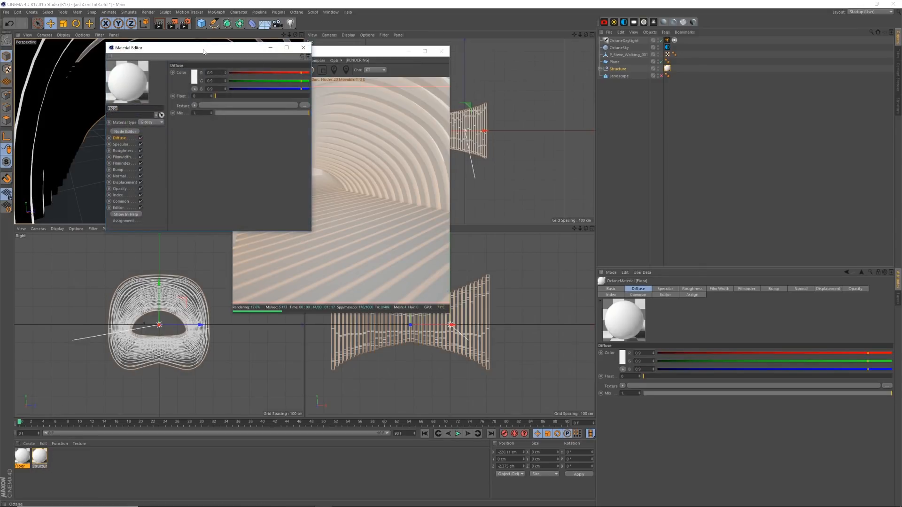
pyautogui.moveTo(203, 52); pyautogui.dragTo(611, 128)
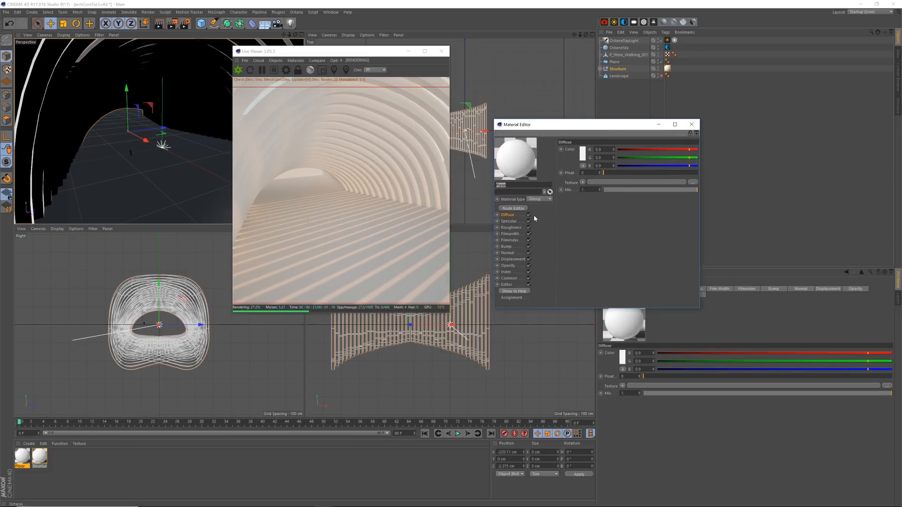
pyautogui.click(521, 210)
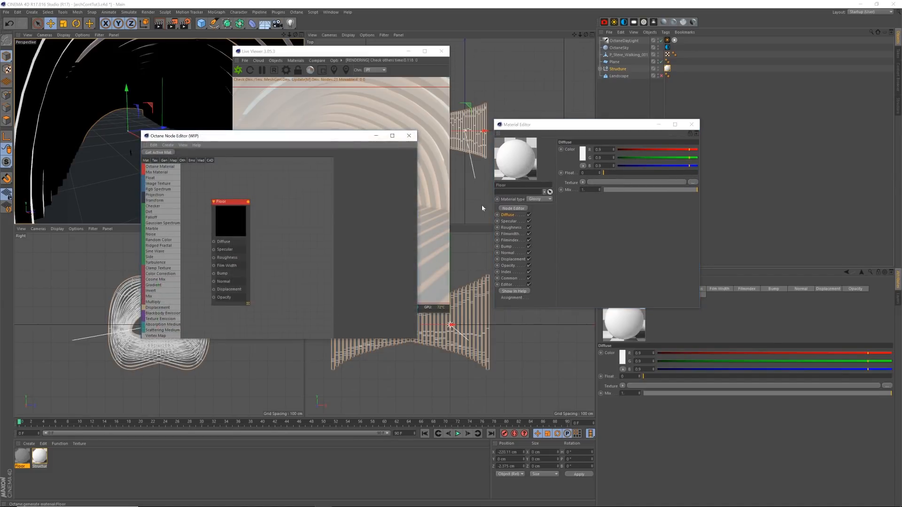
pyautogui.moveTo(646, 169); pyautogui.dragTo(744, 146)
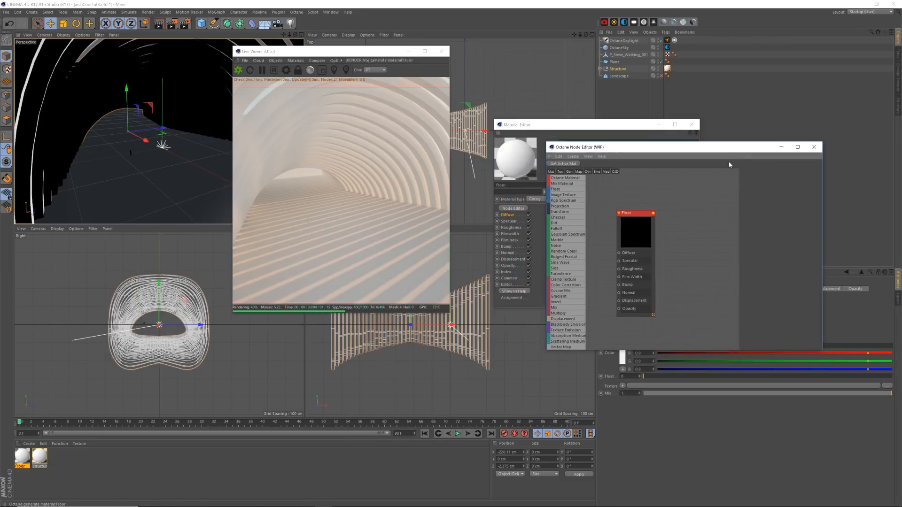
pyautogui.moveTo(638, 213); pyautogui.dragTo(695, 210)
pyautogui.click(695, 212)
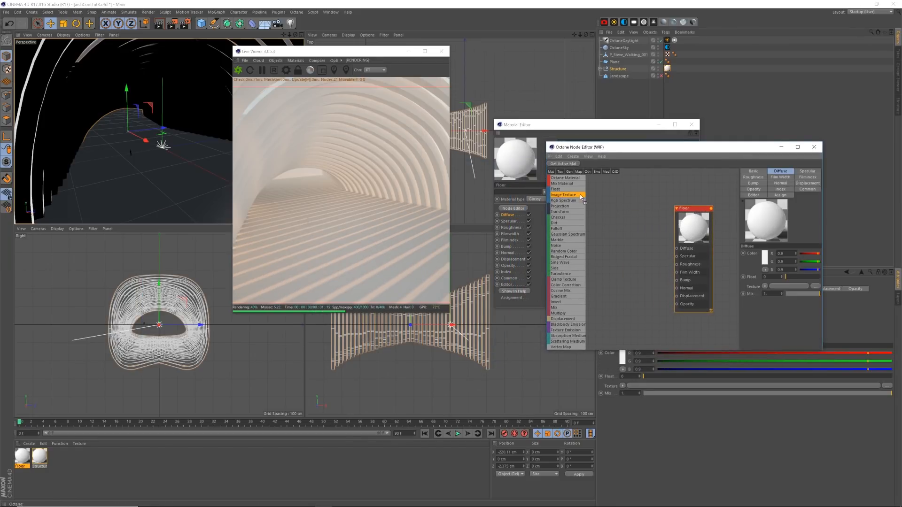
pyautogui.moveTo(580, 195); pyautogui.dragTo(633, 226)
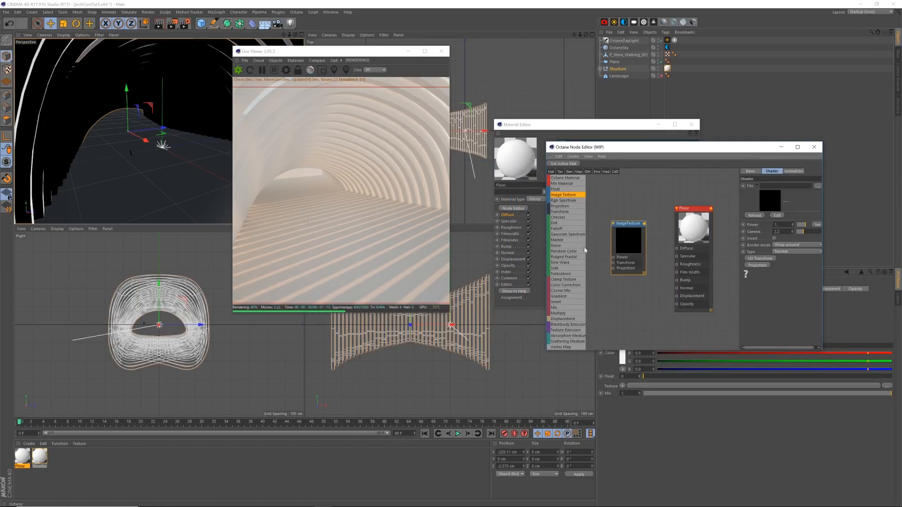
# - Switch to Chrome and examine the stone floor texture image results and the full-size dirt texture
pyautogui.moveTo(448, 506)
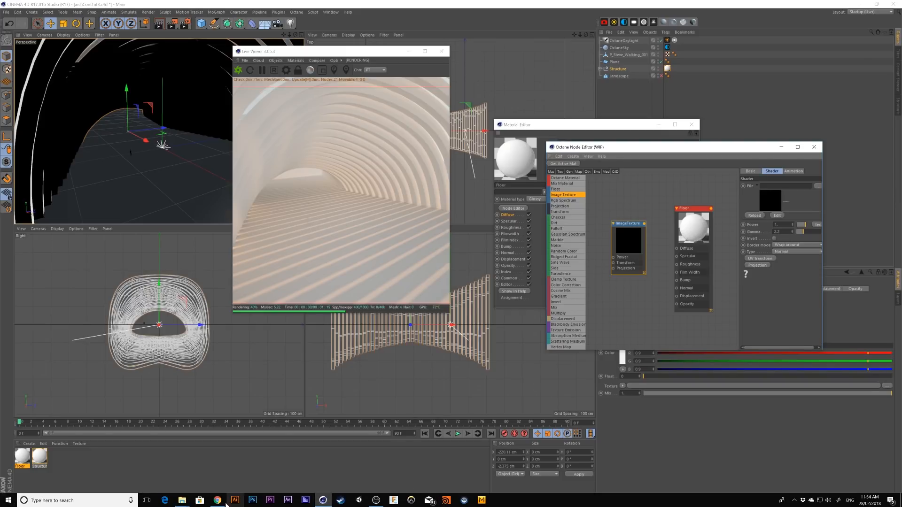
pyautogui.click(218, 501)
pyautogui.click(559, 17)
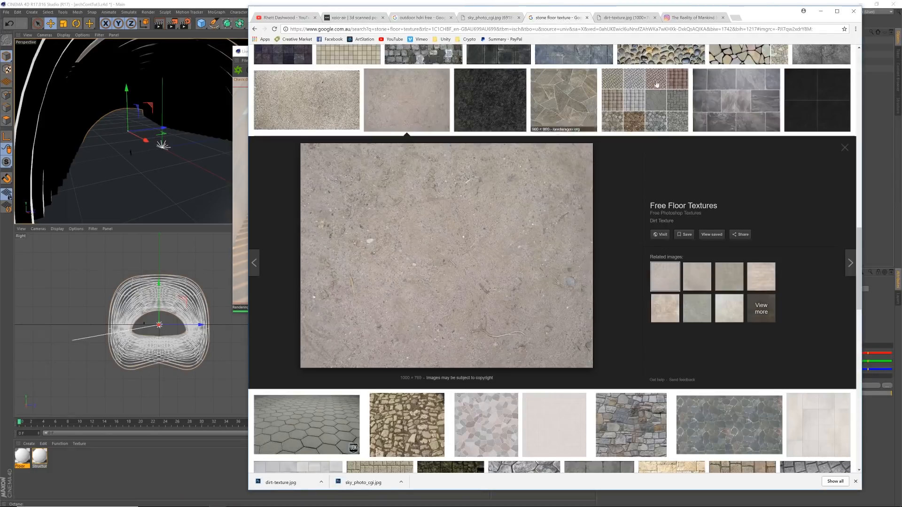
pyautogui.click(859, 60)
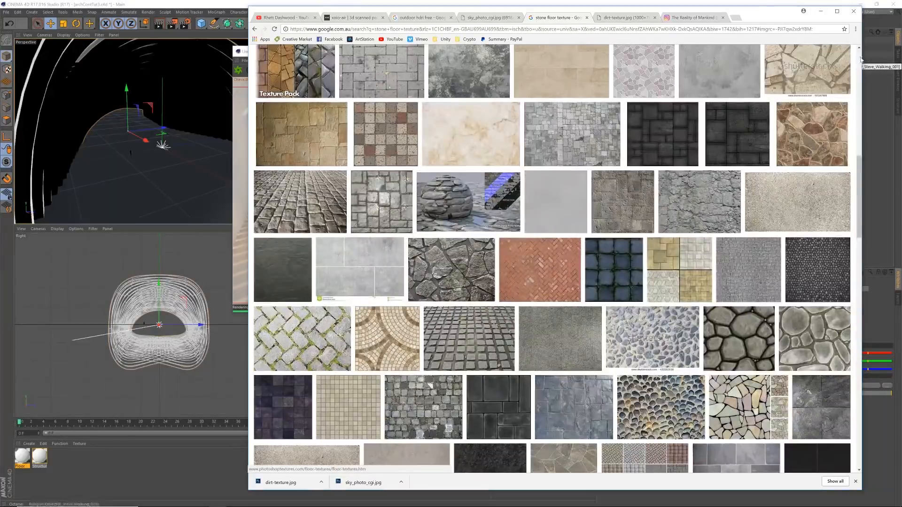
pyautogui.click(860, 58)
pyautogui.click(859, 59)
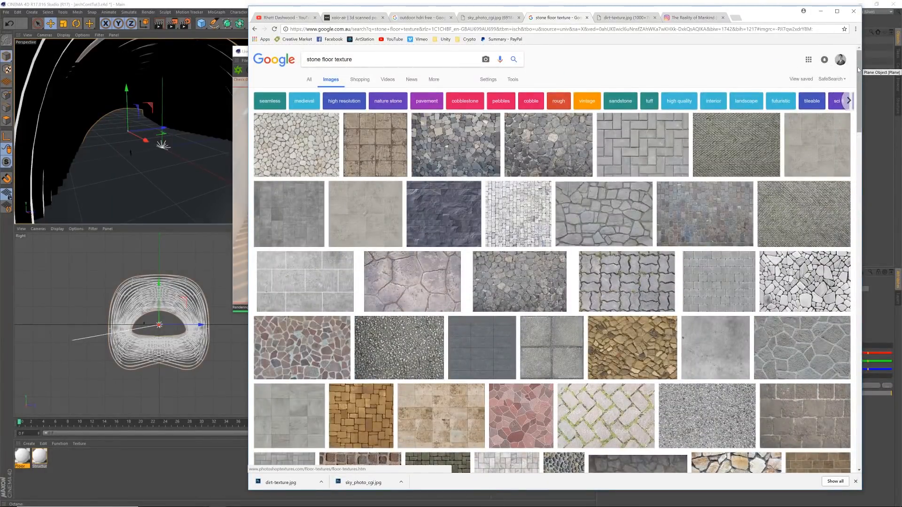
pyautogui.moveTo(858, 70); pyautogui.dragTo(858, 247)
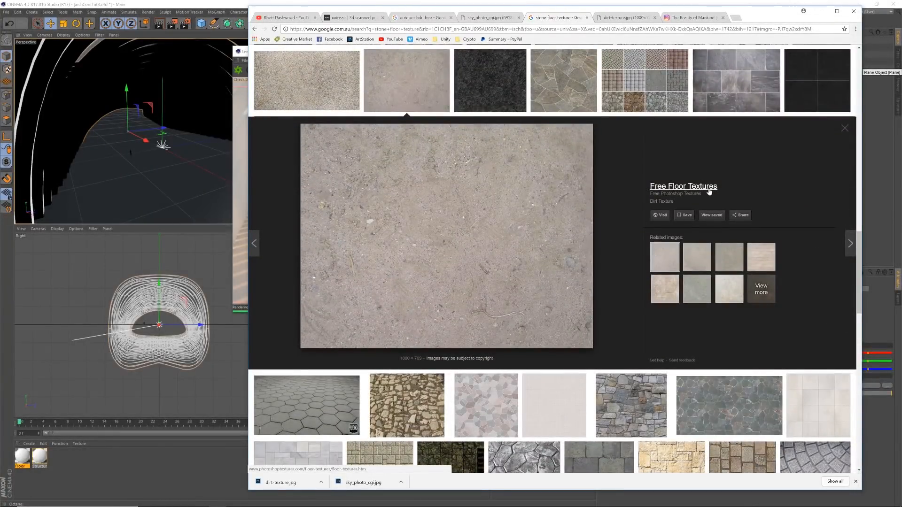
pyautogui.click(625, 20)
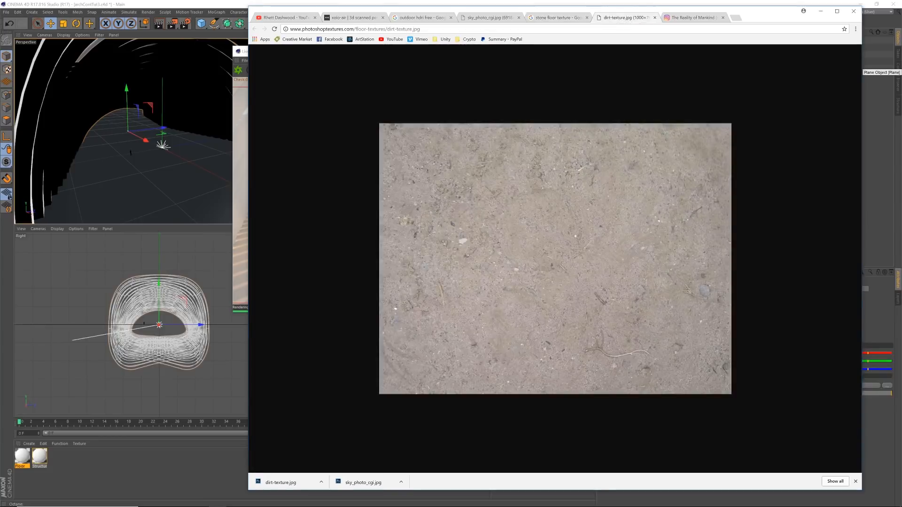
# - Back in Cinema 4D, load dirt-texture from the 3D_Assets Textures folder into the Image Texture node without copying it to the project
pyautogui.click(875, 147)
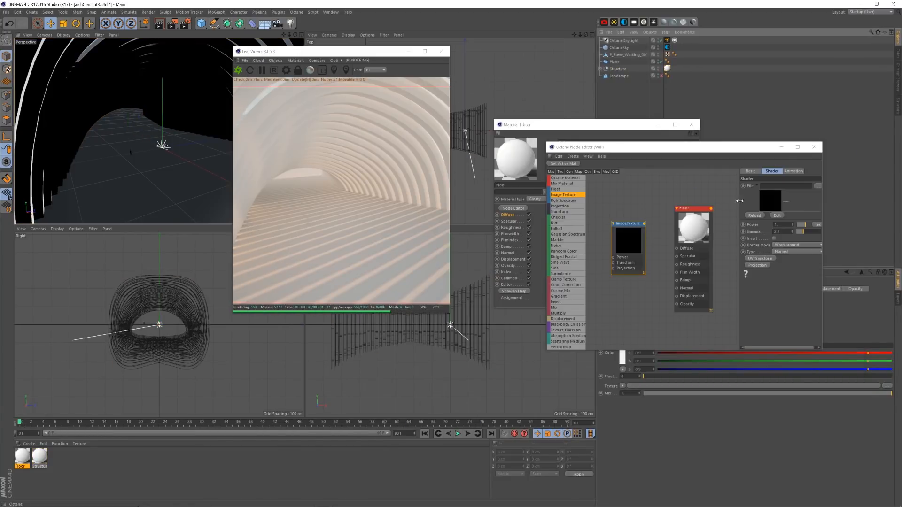
pyautogui.click(627, 230)
pyautogui.click(816, 187)
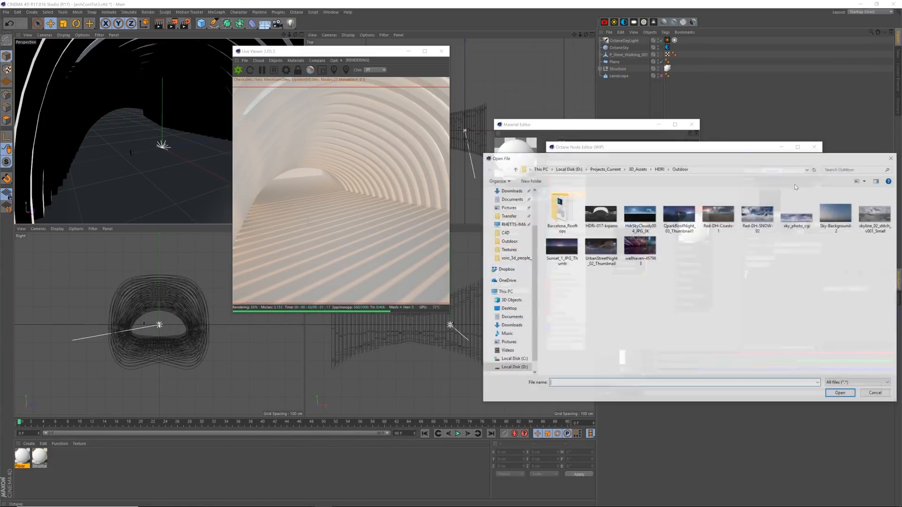
pyautogui.click(515, 170)
pyautogui.click(516, 170)
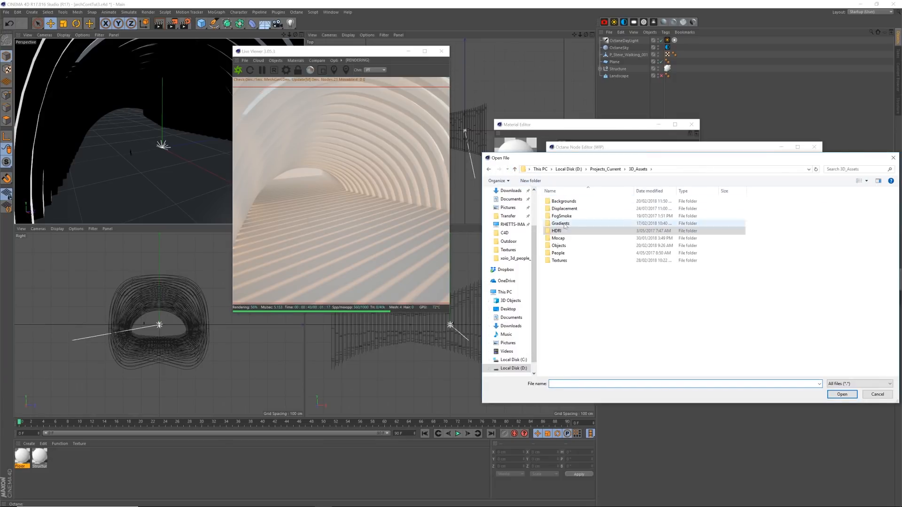
pyautogui.doubleClick(559, 261)
pyautogui.click(561, 261)
pyautogui.click(841, 390)
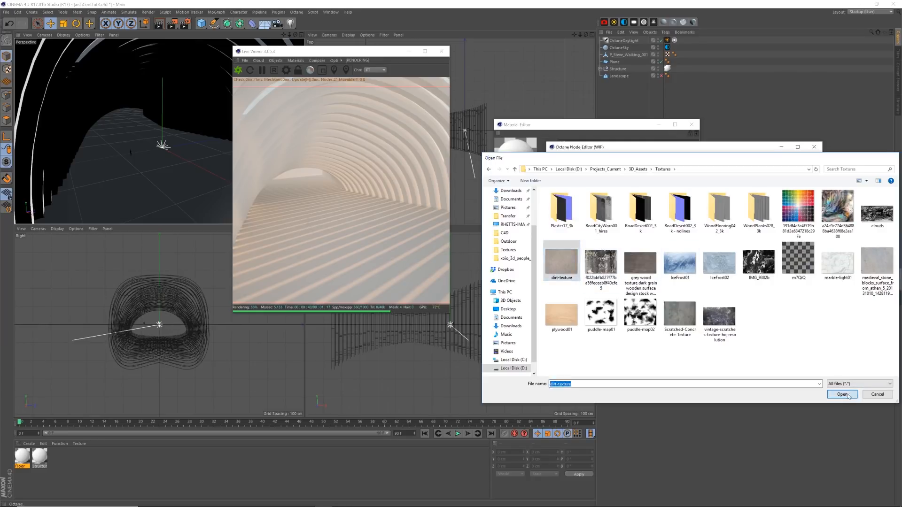
pyautogui.click(461, 280)
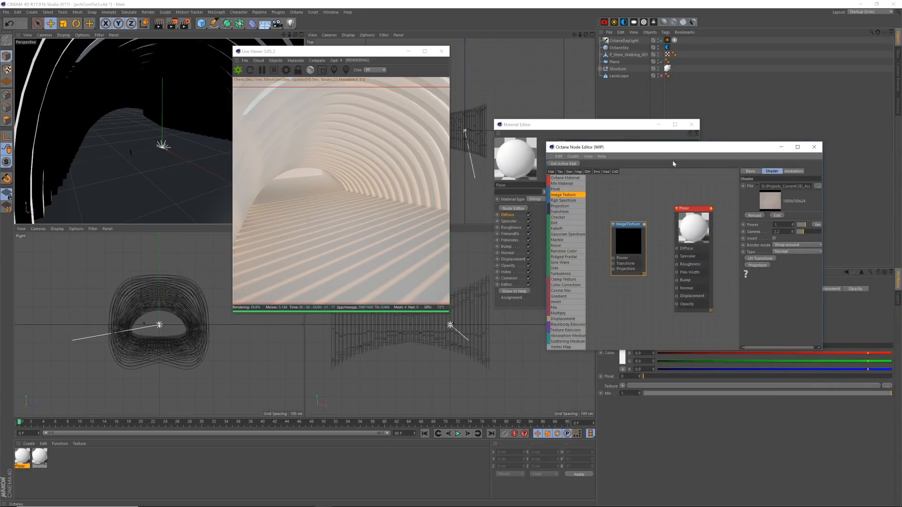
# - Connect the Image Texture node to the Floor material's Diffuse input and apply the Floor material to the plane
pyautogui.moveTo(671, 147); pyautogui.dragTo(647, 156)
pyautogui.moveTo(619, 233); pyautogui.dragTo(651, 259)
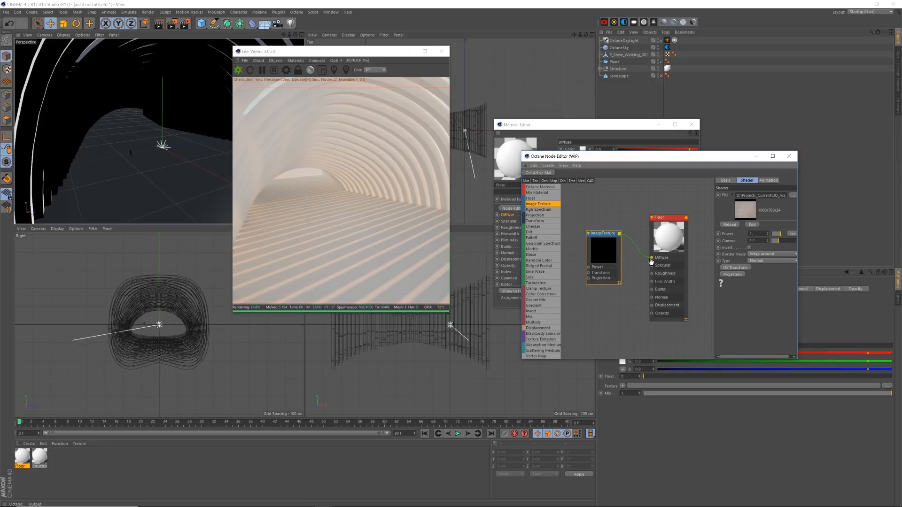
pyautogui.moveTo(642, 157); pyautogui.dragTo(658, 159)
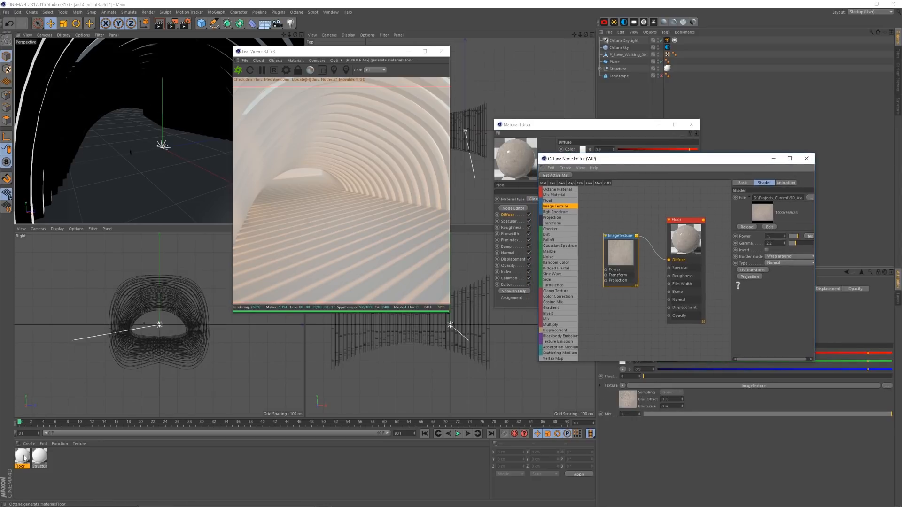
pyautogui.moveTo(25, 458); pyautogui.dragTo(616, 62)
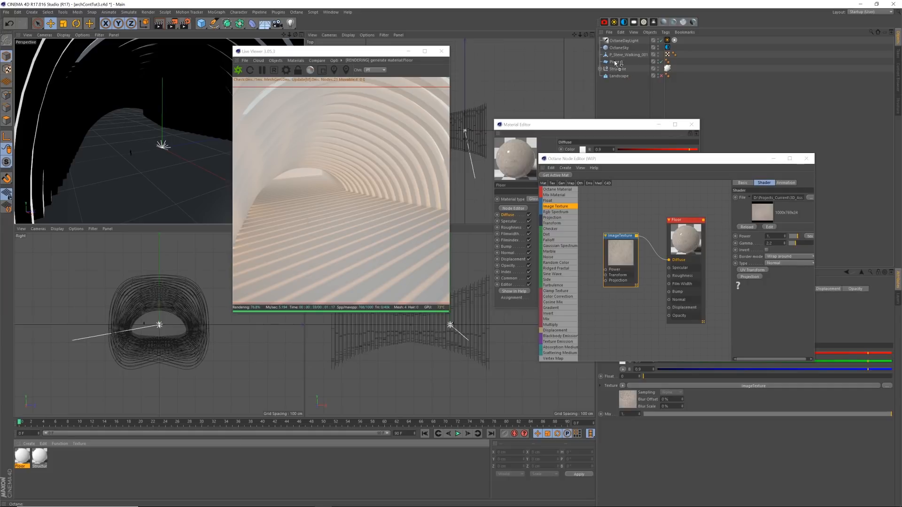
# - Rename the textured plane object as Floor and close the Material Editor
pyautogui.doubleClick(615, 62)
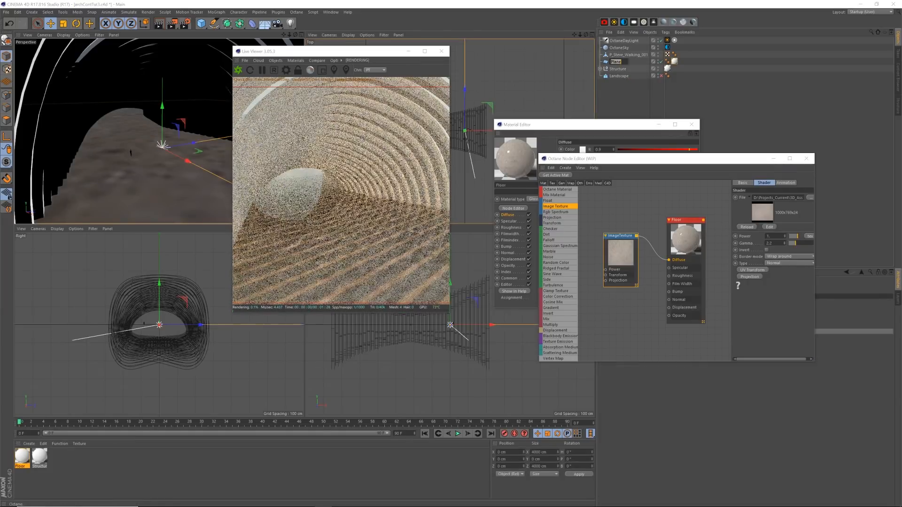
pyautogui.write('Floor')
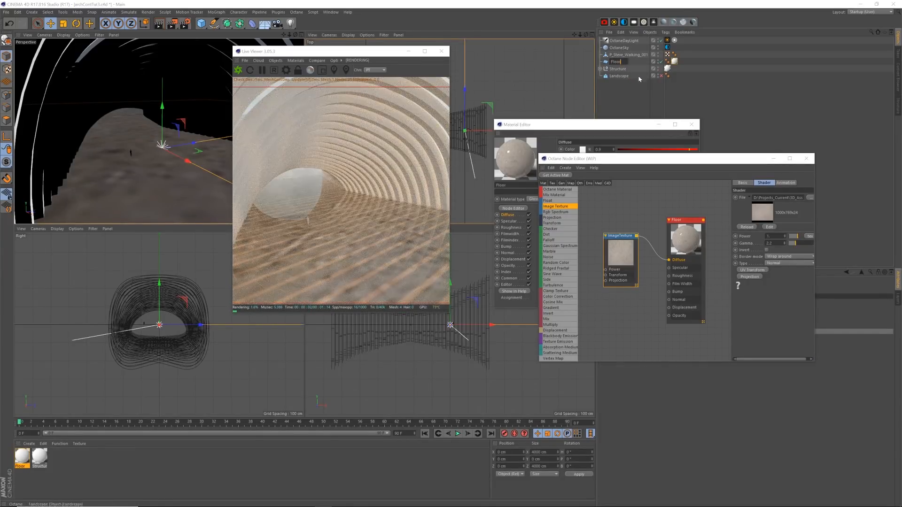
pyautogui.press('Return')
pyautogui.click(695, 134)
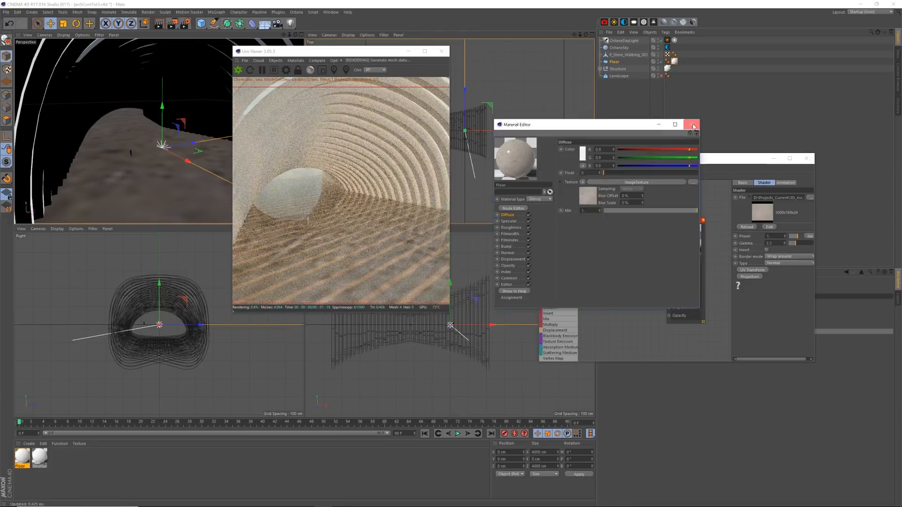
pyautogui.click(691, 124)
# - Add a Transform node to the Image Texture's Transform input, lock its aspect ratio and set the scale to 0.05
pyautogui.moveTo(658, 158); pyautogui.dragTo(602, 143)
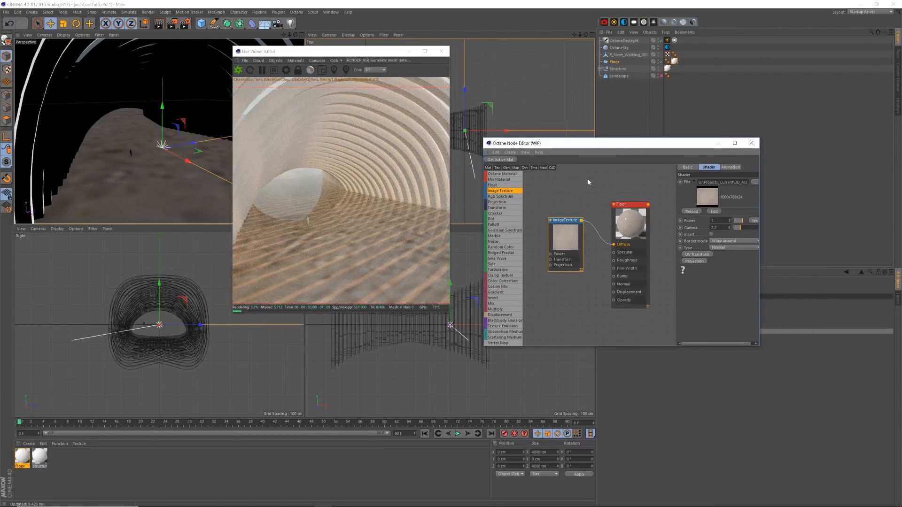
pyautogui.moveTo(625, 205); pyautogui.dragTo(637, 205)
pyautogui.moveTo(565, 223); pyautogui.dragTo(586, 233)
pyautogui.click(586, 233)
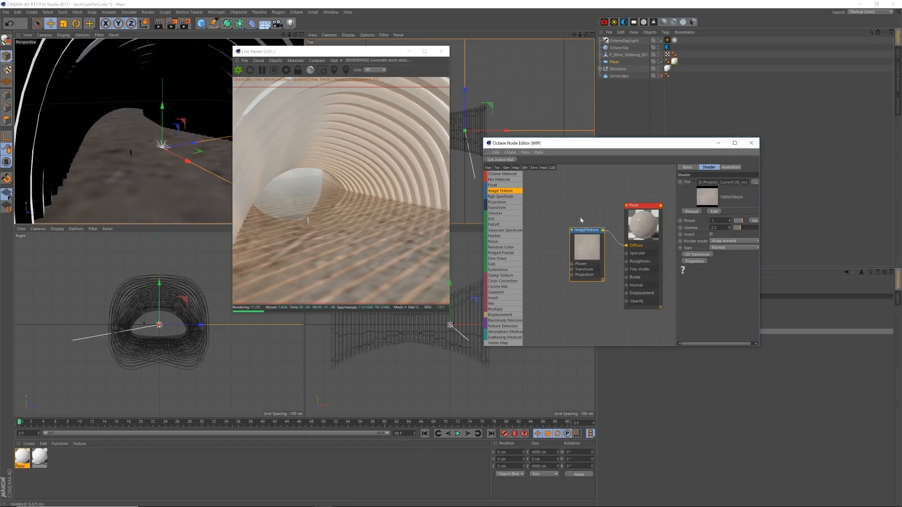
pyautogui.moveTo(589, 231); pyautogui.dragTo(593, 233)
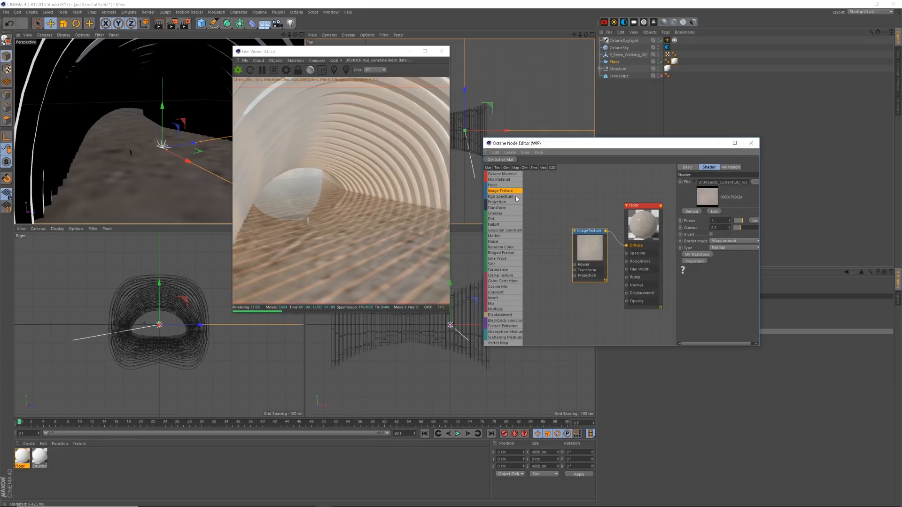
pyautogui.moveTo(507, 209); pyautogui.dragTo(574, 270)
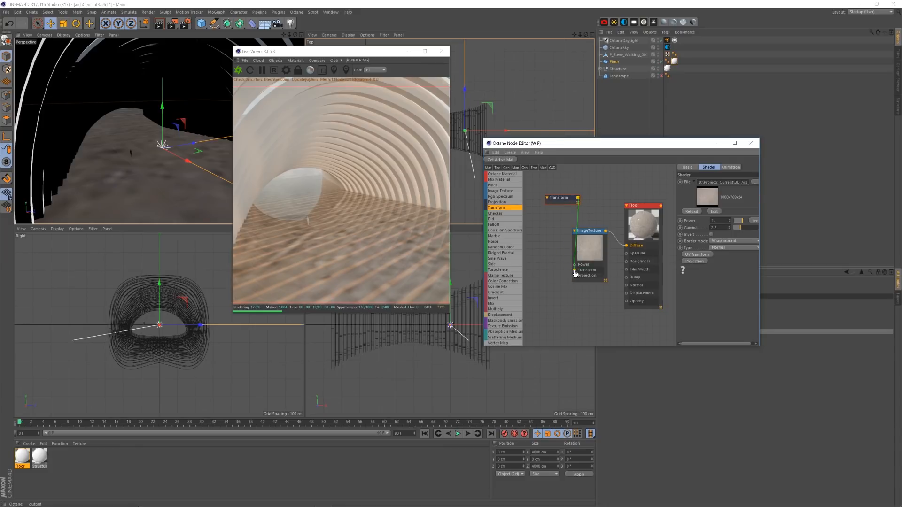
pyautogui.click(562, 202)
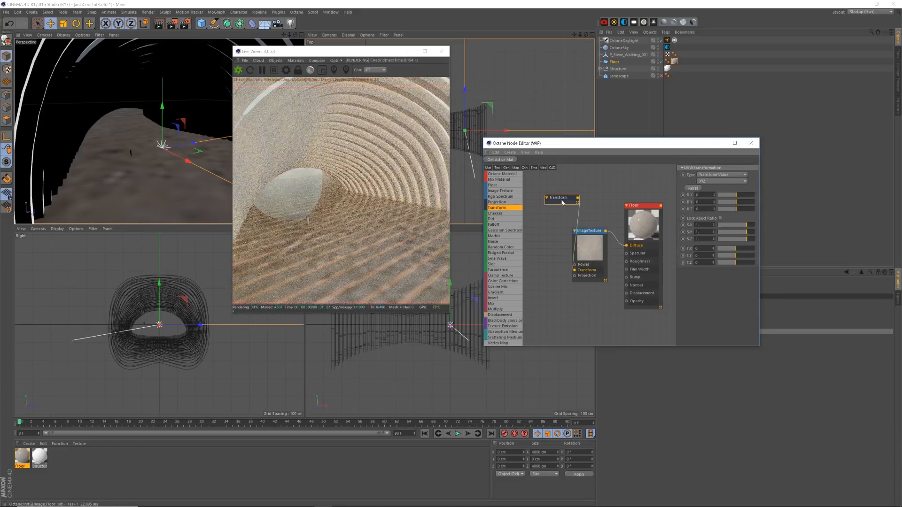
pyautogui.click(720, 218)
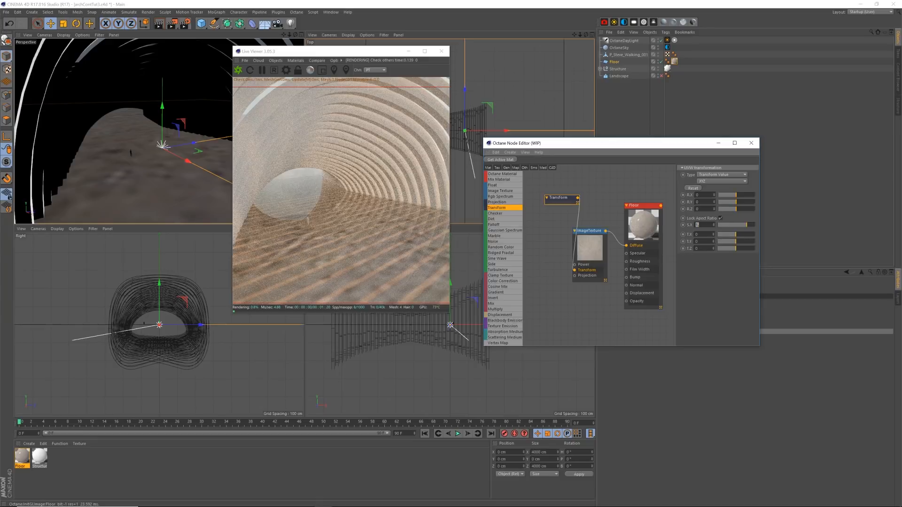
pyautogui.press('Return')
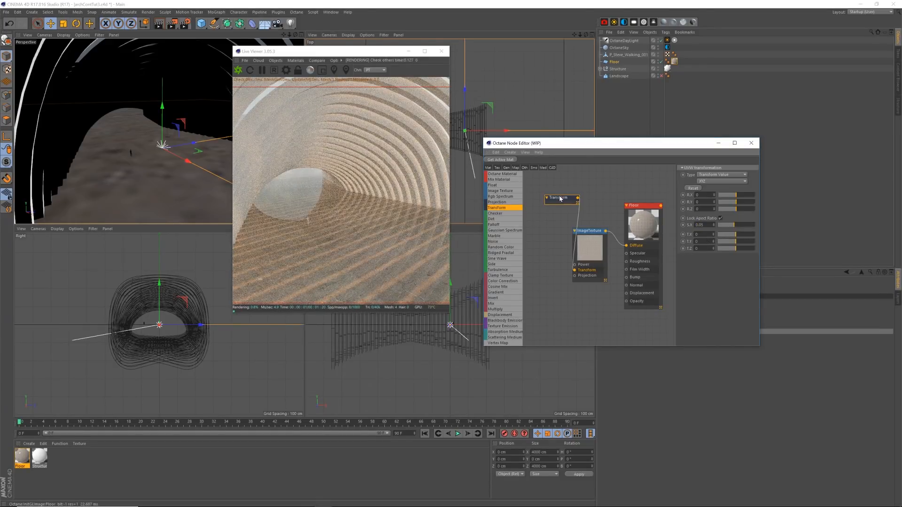
# - Insert a Color Correction node between the Image Texture and the Floor material's Diffuse input
pyautogui.moveTo(561, 199); pyautogui.dragTo(542, 195)
pyautogui.moveTo(582, 232); pyautogui.dragTo(573, 224)
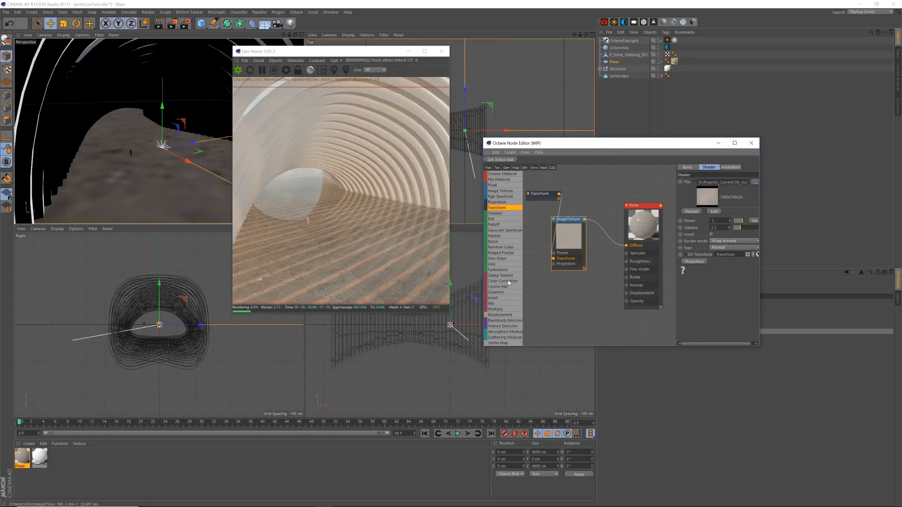
pyautogui.moveTo(509, 283); pyautogui.dragTo(609, 237)
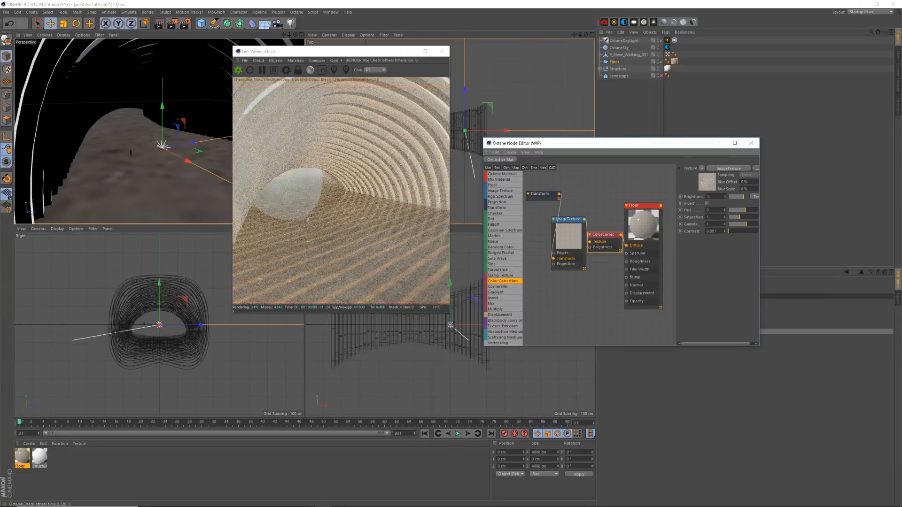
# - Set the Color Correction node's brightness to 2, saturation to 0 and gamma to 4
pyautogui.moveTo(733, 219); pyautogui.dragTo(723, 219)
pyautogui.write('2')
pyautogui.press('Tab')
pyautogui.press('Tab')
pyautogui.press('Tab')
pyautogui.write('4')
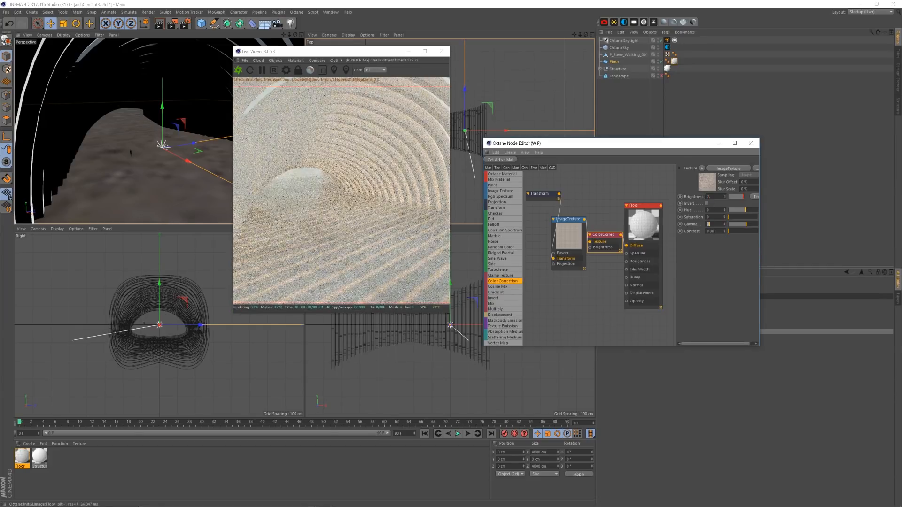
pyautogui.press('Return')
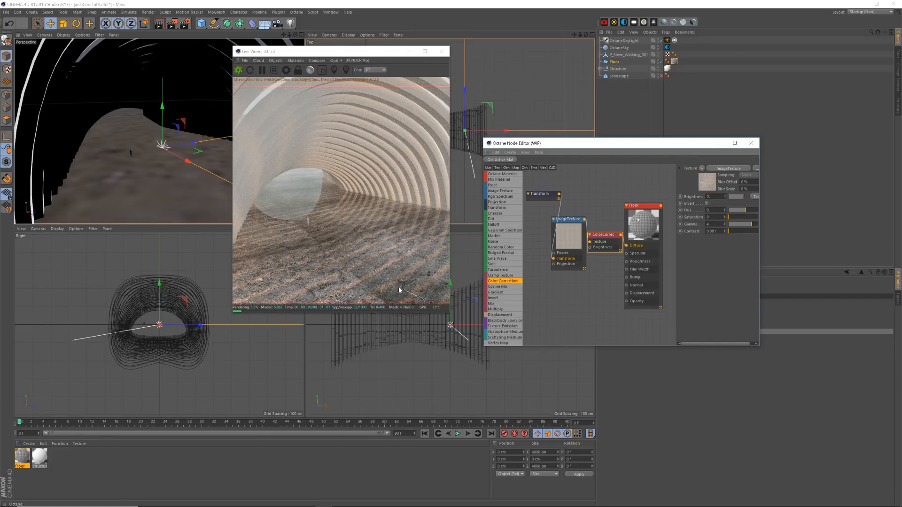
# - Reroute the Color Correction output from the Floor material's Diffuse input to its Specular and Roughness inputs
pyautogui.moveTo(582, 144); pyautogui.dragTo(595, 145)
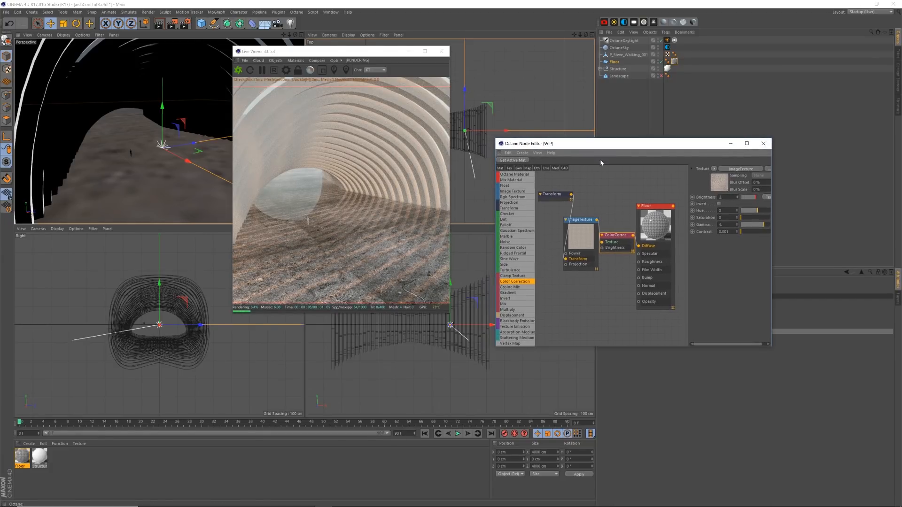
pyautogui.click(641, 244)
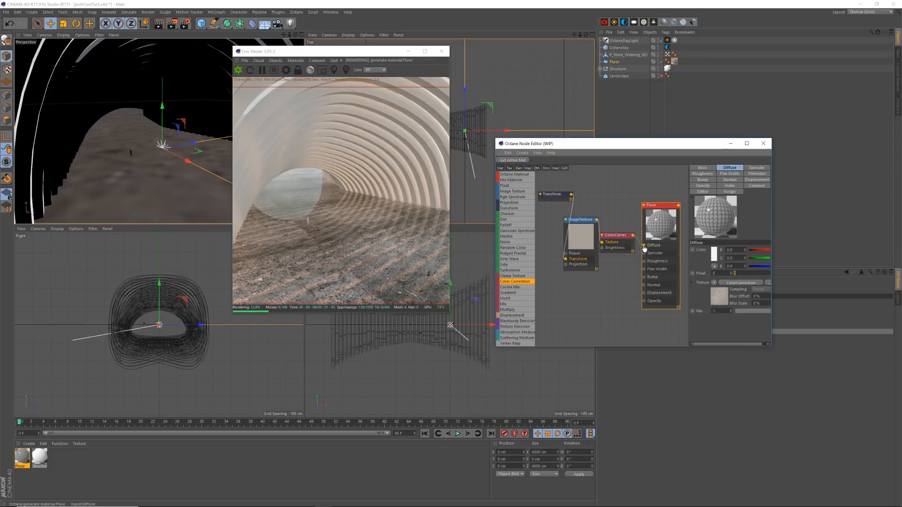
pyautogui.moveTo(644, 247)
pyautogui.mouseDown()
pyautogui.moveTo(643, 262)
pyautogui.moveTo(640, 247)
pyautogui.moveTo(644, 253)
pyautogui.mouseUp()
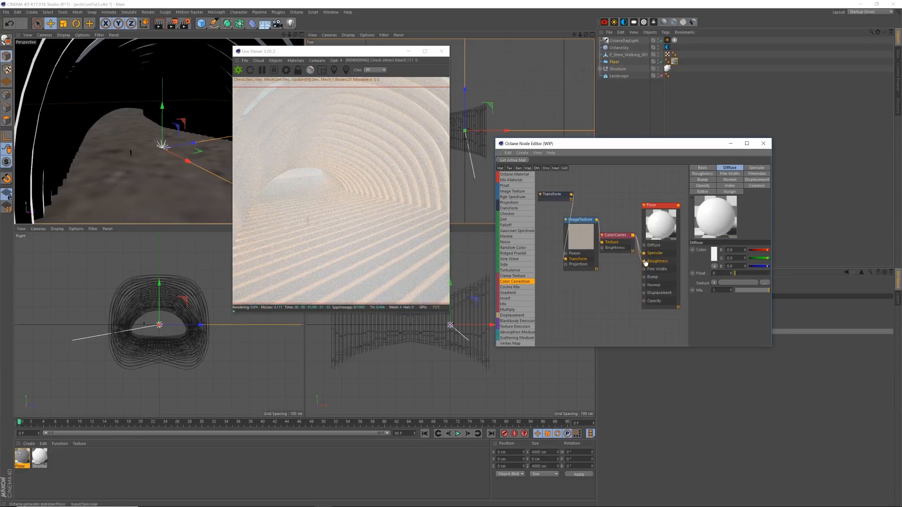
pyautogui.click(621, 271)
# - Feed the Image Texture through a new Displacement node into the Floor's Displacement input, with level of detail 4096x4096
pyautogui.moveTo(518, 317); pyautogui.dragTo(613, 297)
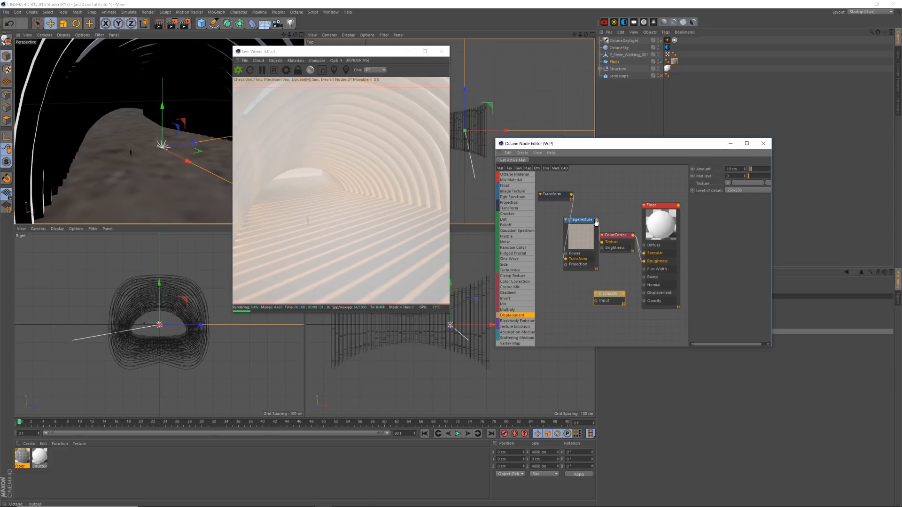
pyautogui.moveTo(596, 219); pyautogui.dragTo(651, 297)
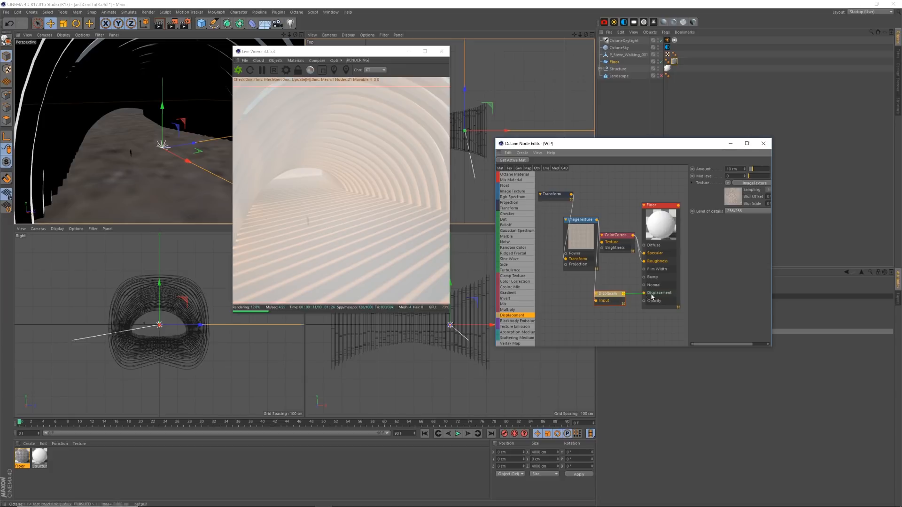
pyautogui.click(737, 211)
pyautogui.click(750, 248)
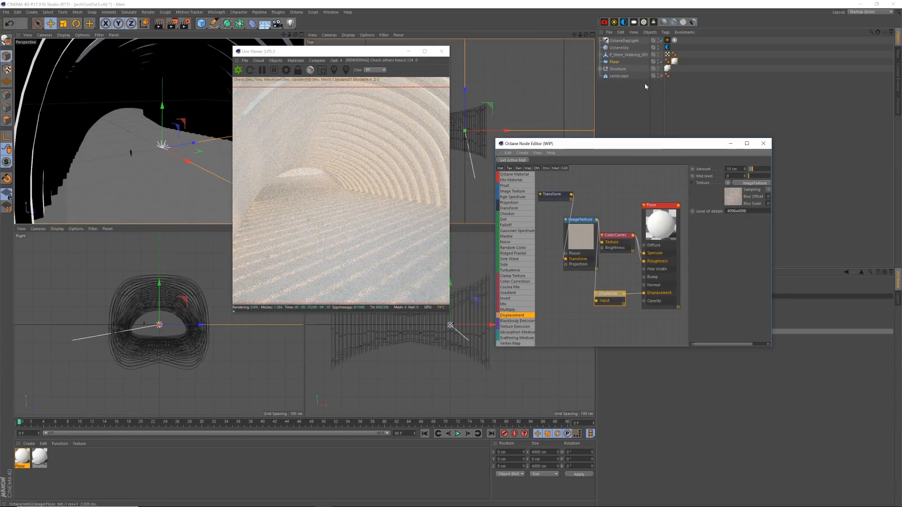
# - Hide the Structure object and set the Displacement node's amount to 1 cm
pyautogui.moveTo(642, 145); pyautogui.dragTo(643, 150)
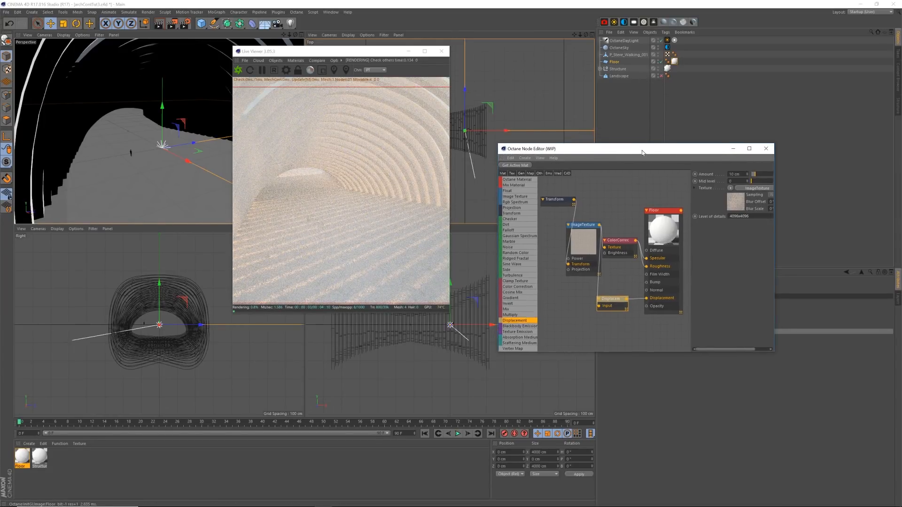
pyautogui.click(659, 69)
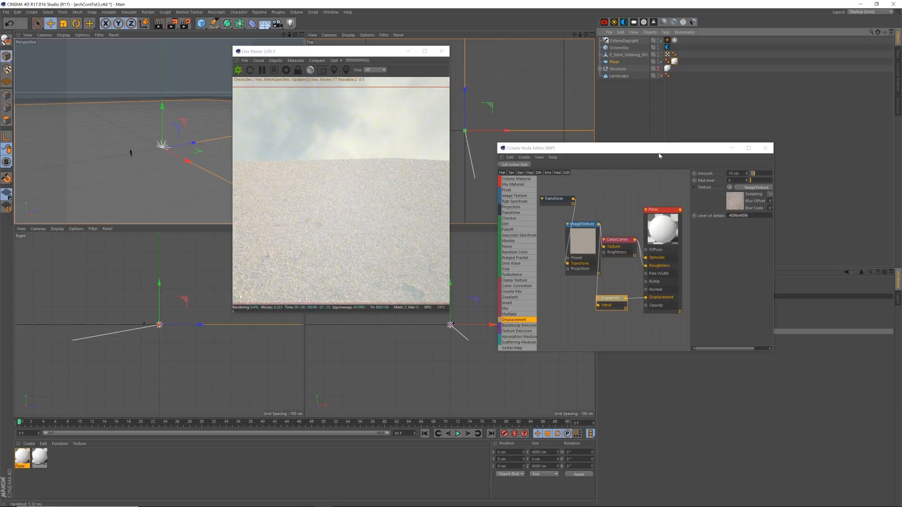
pyautogui.moveTo(659, 154); pyautogui.dragTo(655, 154)
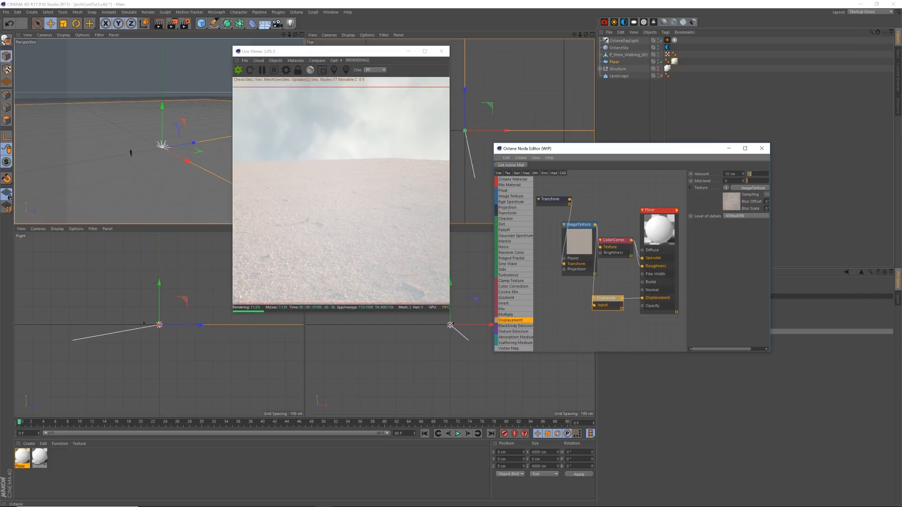
pyautogui.write('1')
pyautogui.press('Return')
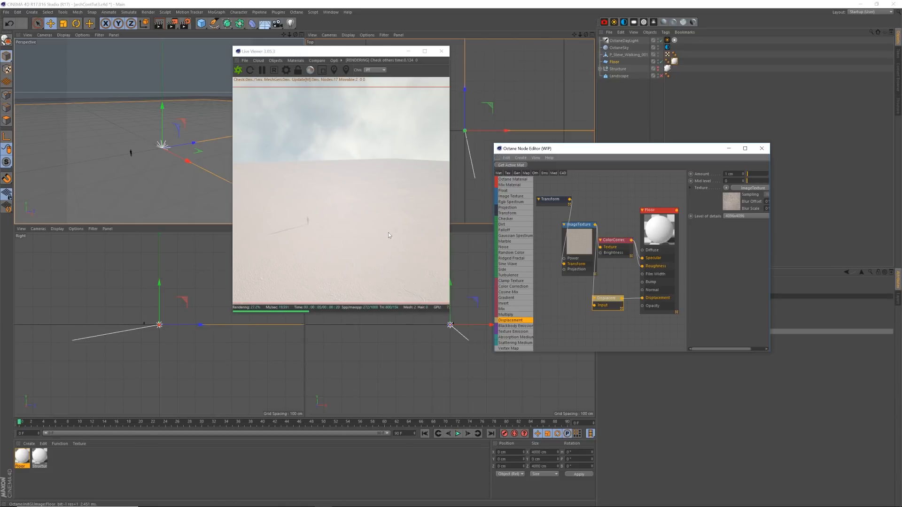
# - Show the Structure object again and close the Octane Node Editor
pyautogui.click(658, 70)
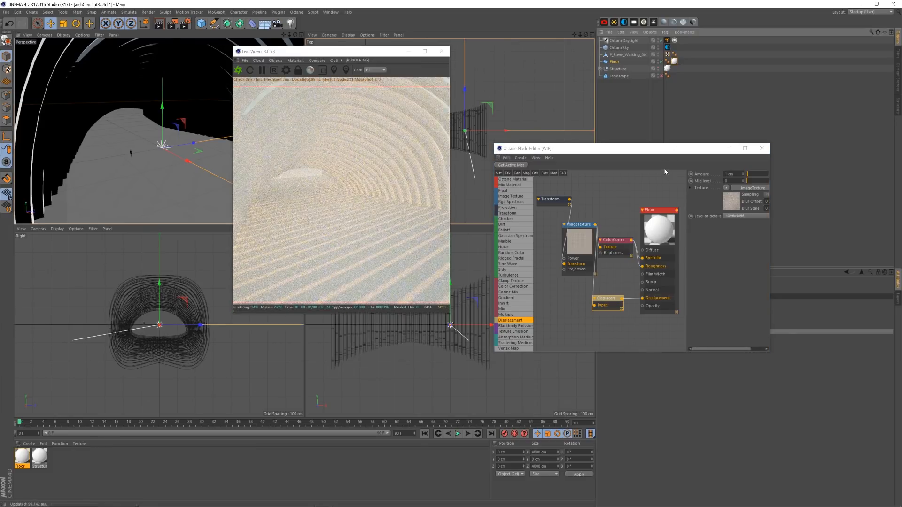
pyautogui.click(761, 149)
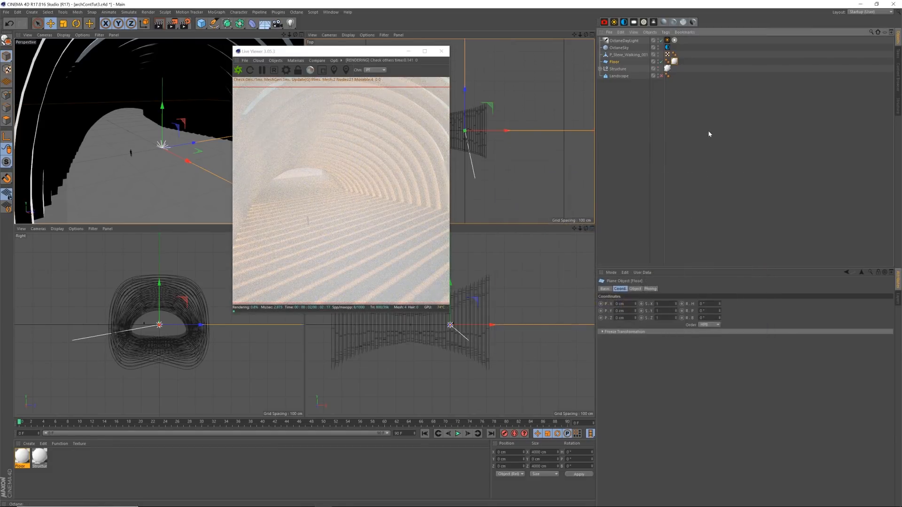
pyautogui.click(644, 139)
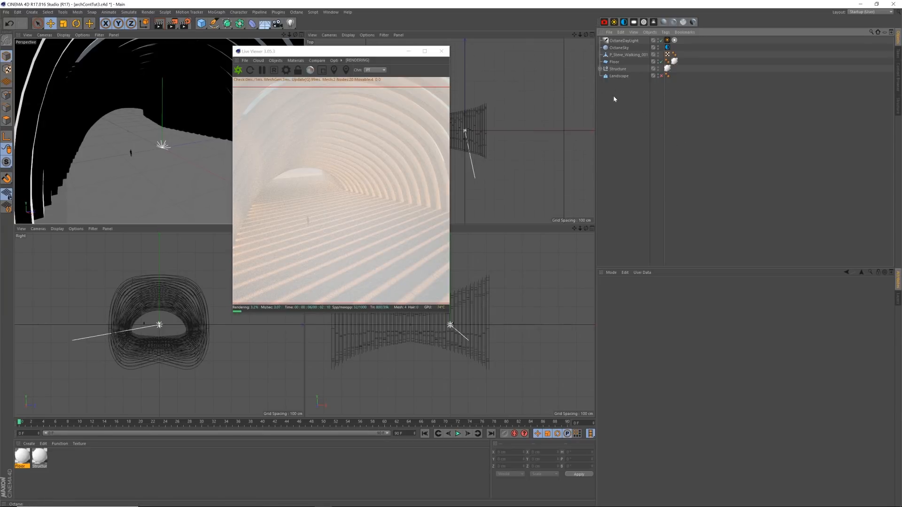
# - Move the walking human figure across the floor to about X 51 cm, Z -115 cm
pyautogui.click(621, 59)
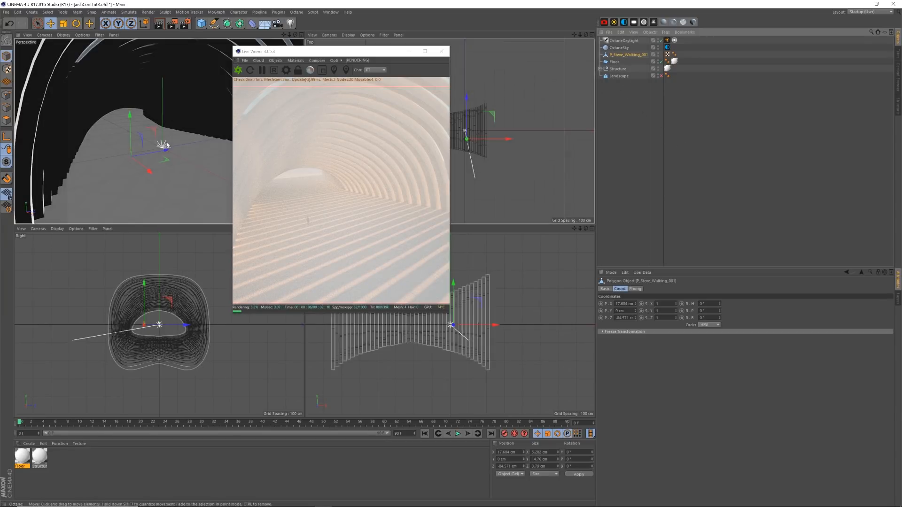
pyautogui.moveTo(162, 151); pyautogui.dragTo(136, 183)
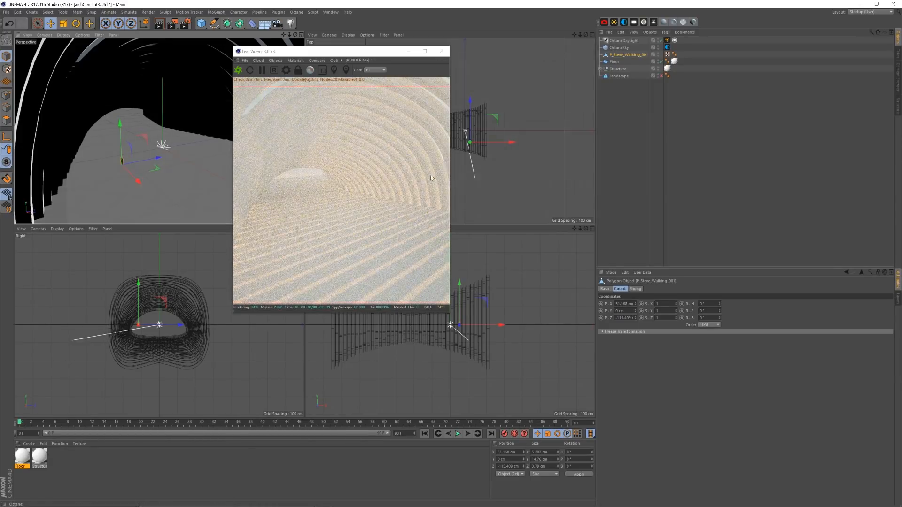
pyautogui.click(641, 90)
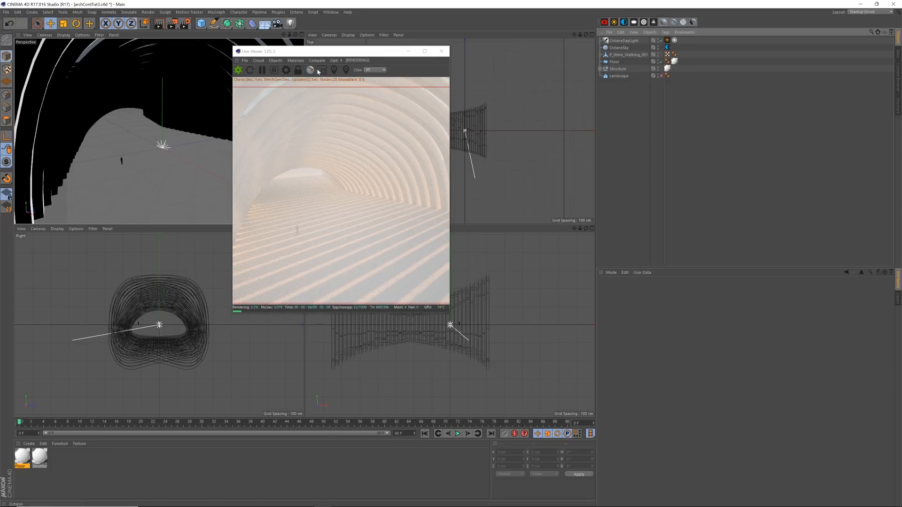
# - Create an Octane Diffuse material and assign an Octane ImageTexture shader to its Diffuse texture
pyautogui.click(296, 60)
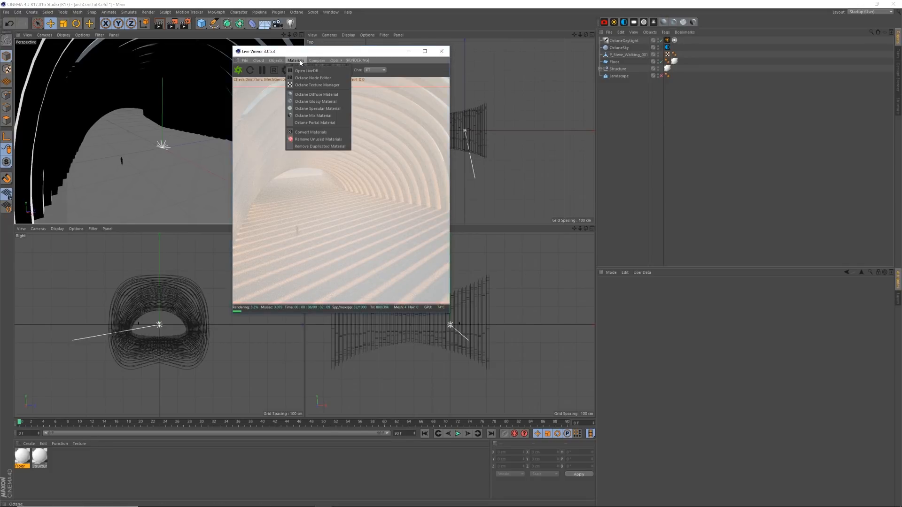
pyautogui.click(311, 95)
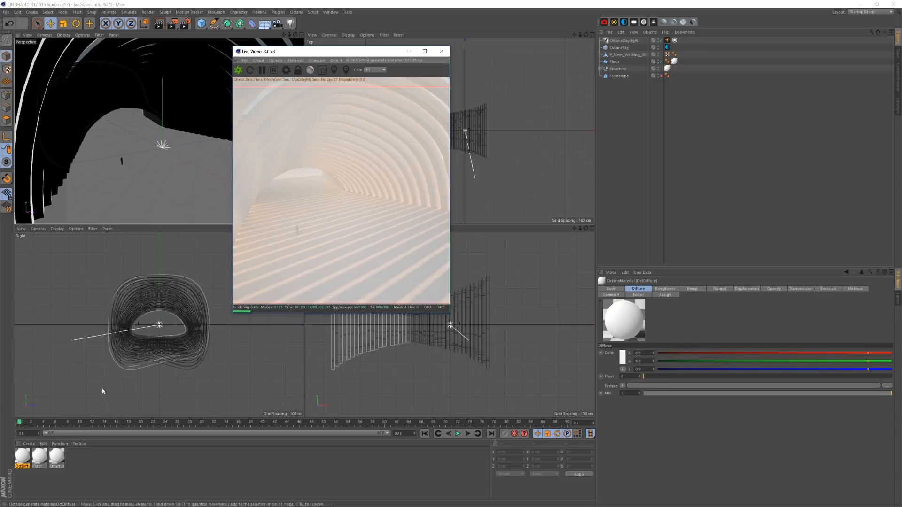
pyautogui.doubleClick(22, 458)
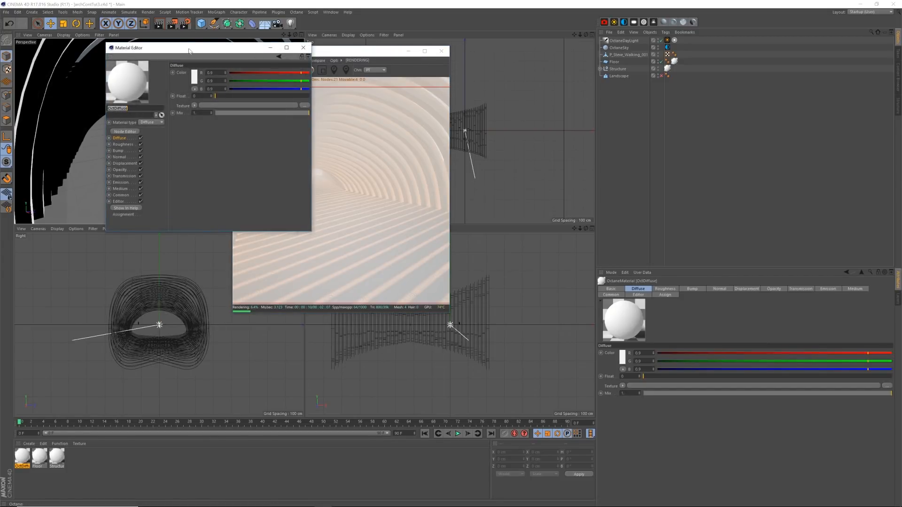
pyautogui.moveTo(189, 50); pyautogui.dragTo(585, 118)
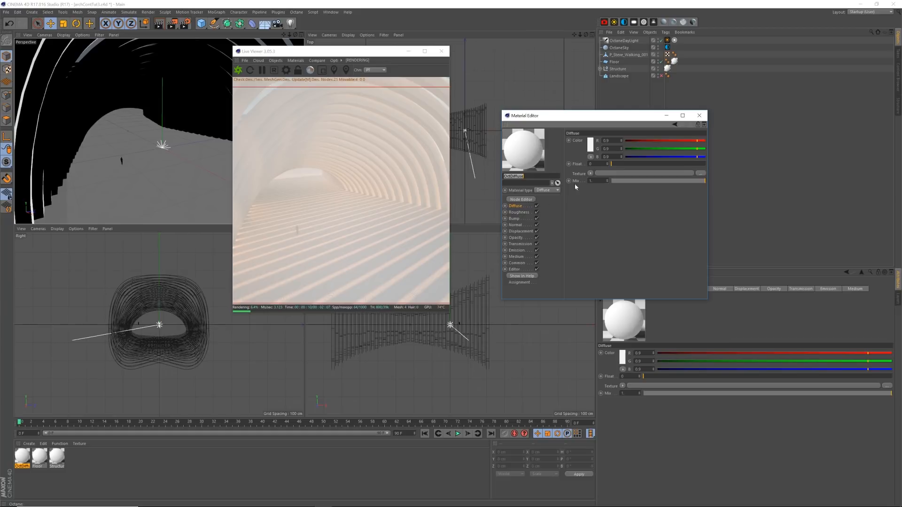
pyautogui.click(590, 173)
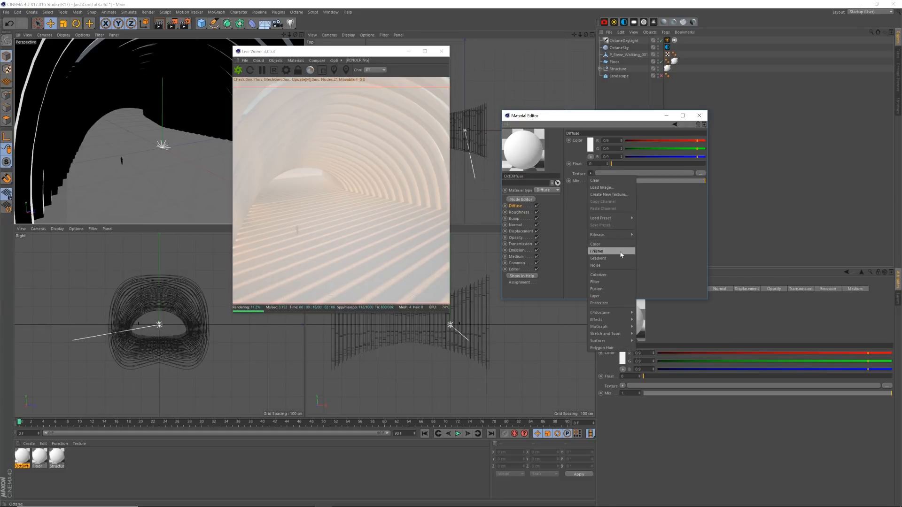
pyautogui.moveTo(620, 312)
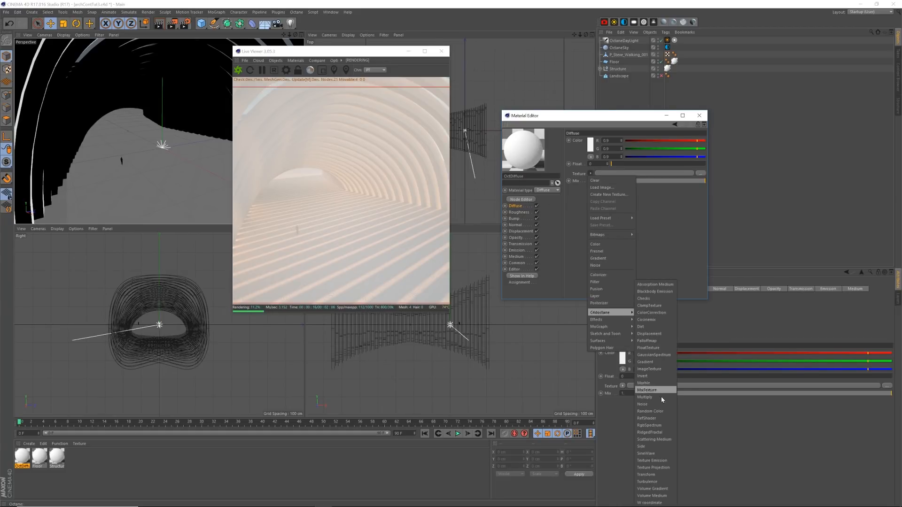
pyautogui.click(649, 369)
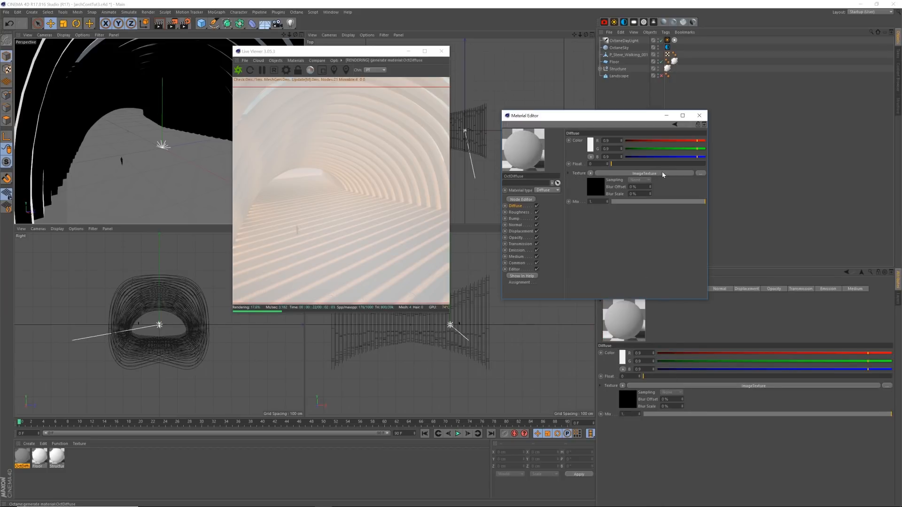
# - Load the Steve Standing_Diffuse image from the xoio_3d_people_collection 01_maps folder into the material's ImageTexture
pyautogui.click(663, 174)
pyautogui.click(698, 146)
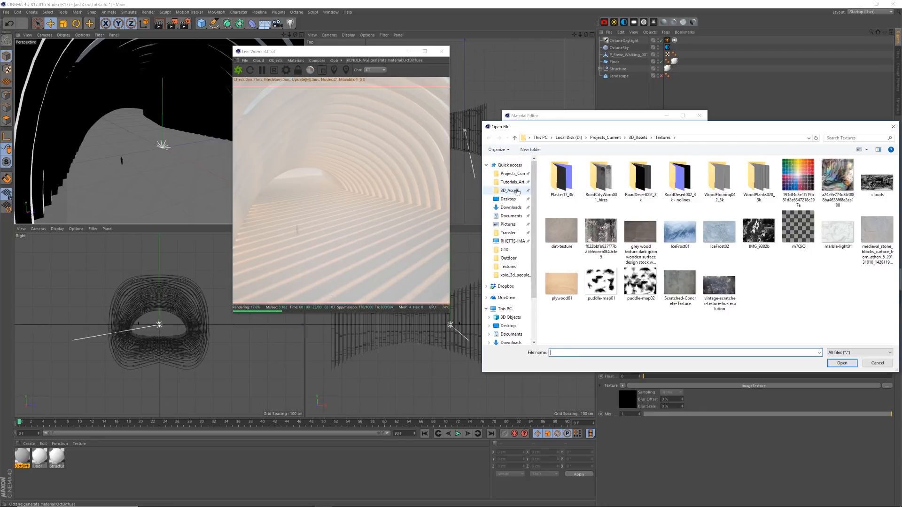
pyautogui.click(511, 191)
pyautogui.doubleClick(560, 222)
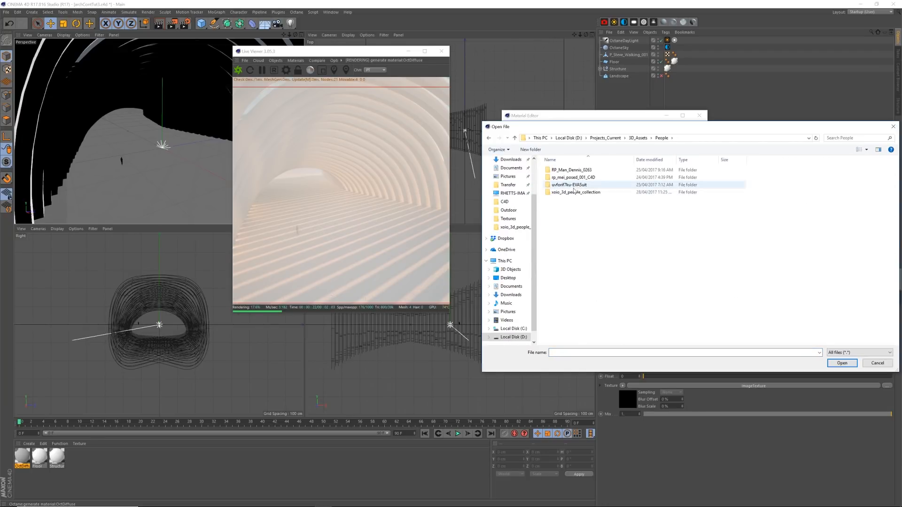
pyautogui.doubleClick(570, 192)
pyautogui.click(565, 171)
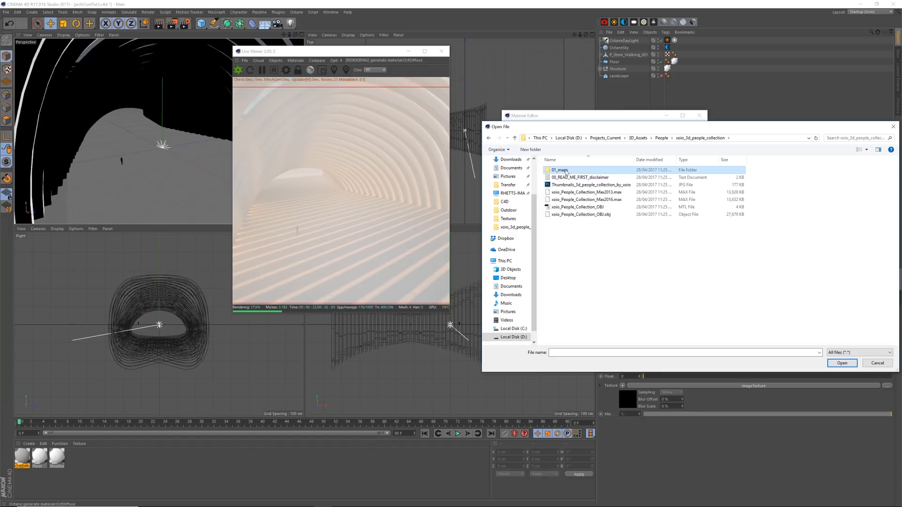
pyautogui.doubleClick(566, 171)
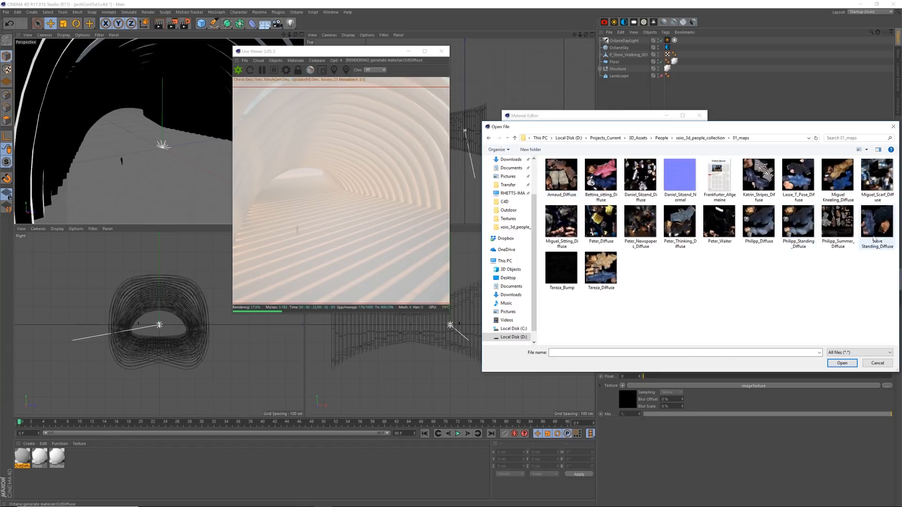
pyautogui.click(879, 231)
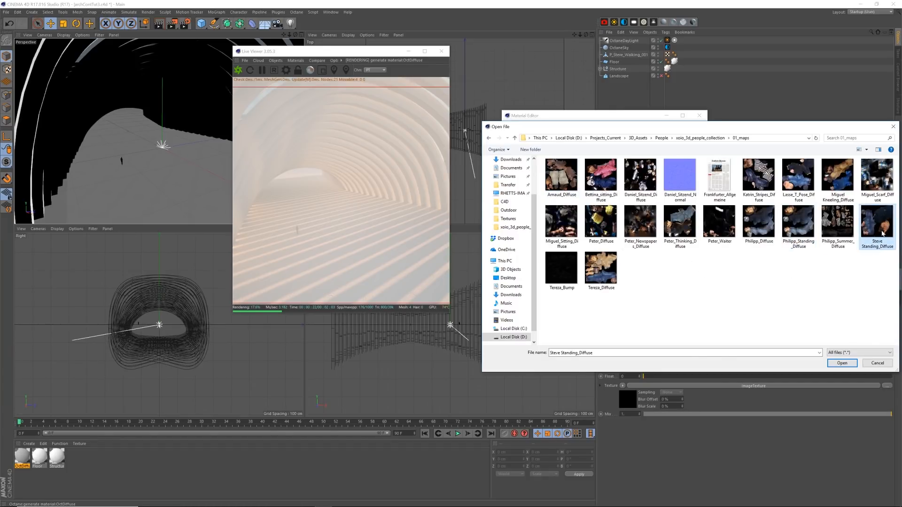
pyautogui.click(842, 363)
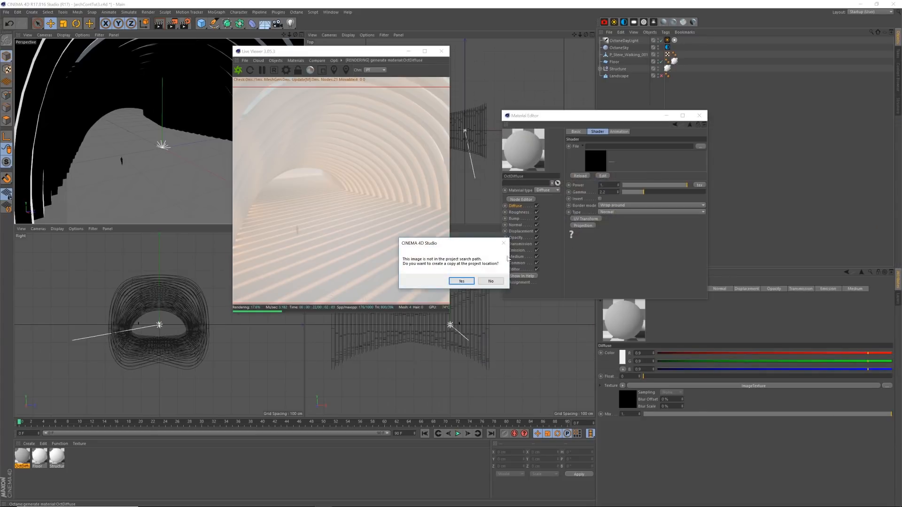
pyautogui.click(461, 281)
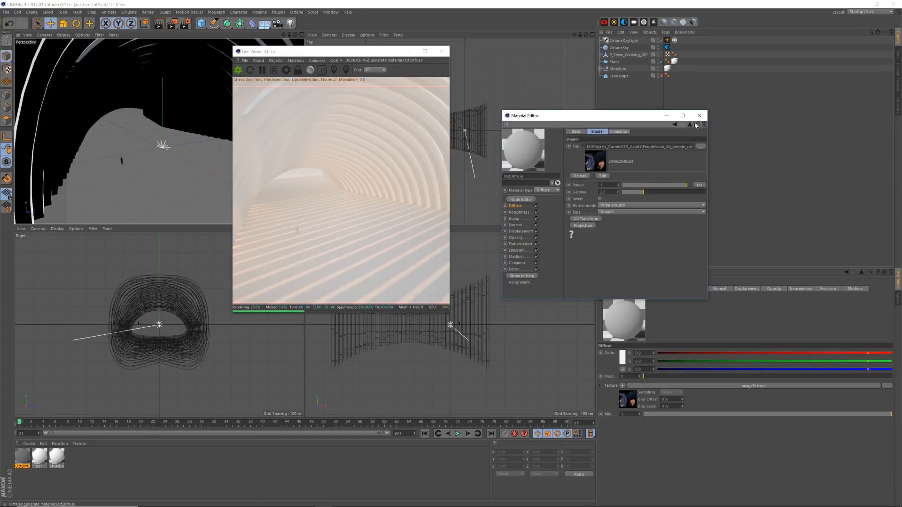
# - Close the Material Editor and apply the new diffuse material to the walking human figure
pyautogui.click(699, 115)
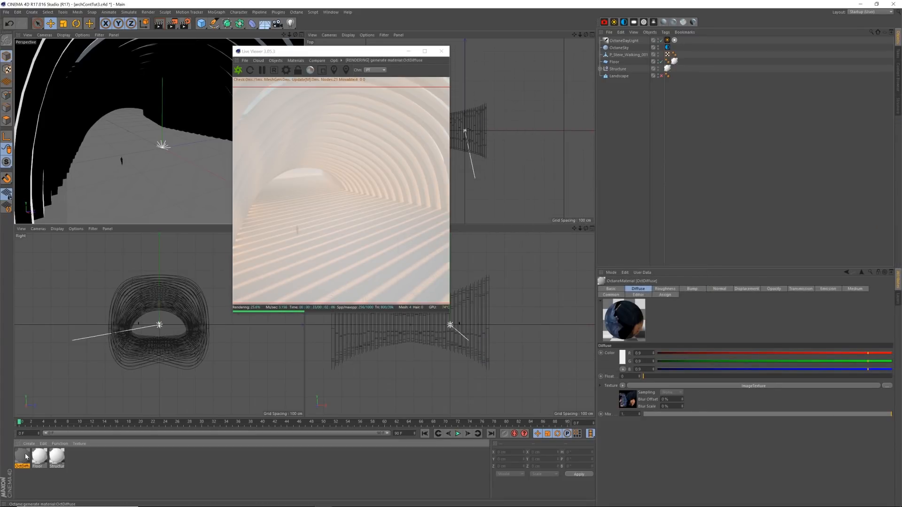
pyautogui.moveTo(26, 456); pyautogui.dragTo(611, 168)
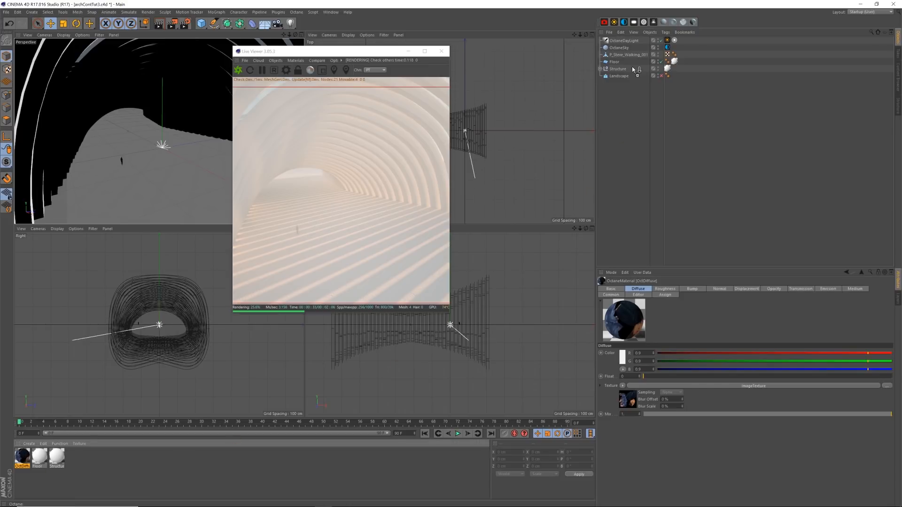
pyautogui.moveTo(626, 55); pyautogui.dragTo(627, 55)
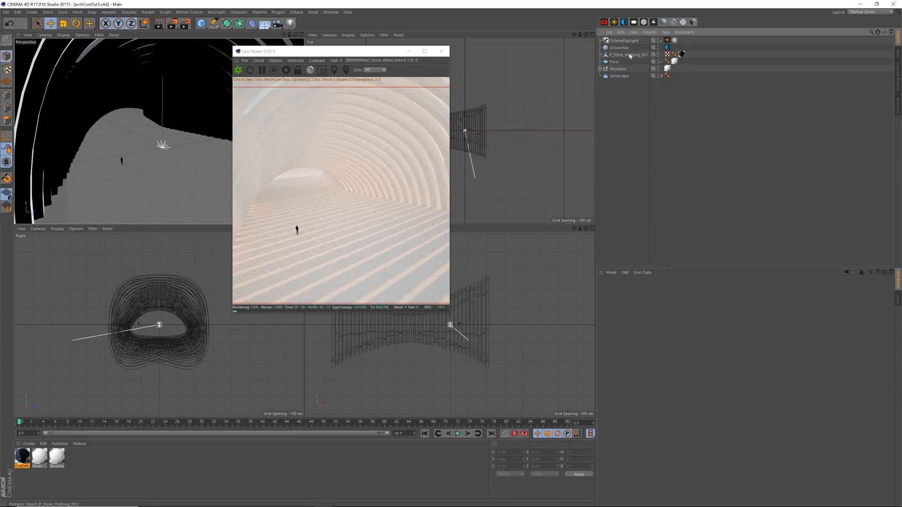
# - Add an Octane camera from the current perspective view
pyautogui.click(604, 23)
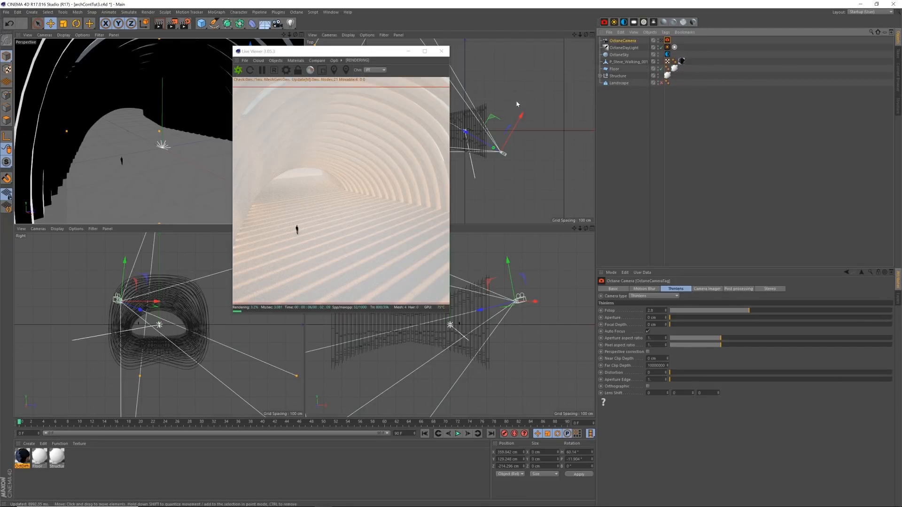
# - Raise the walking human figure to about Y 0.6 cm so its feet clear the displaced floor
pyautogui.click(623, 62)
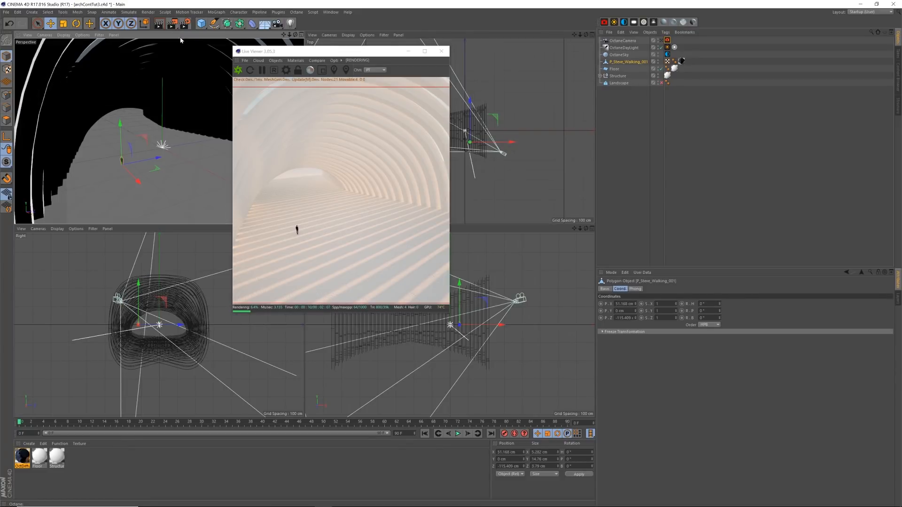
pyautogui.moveTo(320, 52); pyautogui.dragTo(428, 56)
pyautogui.press('s')
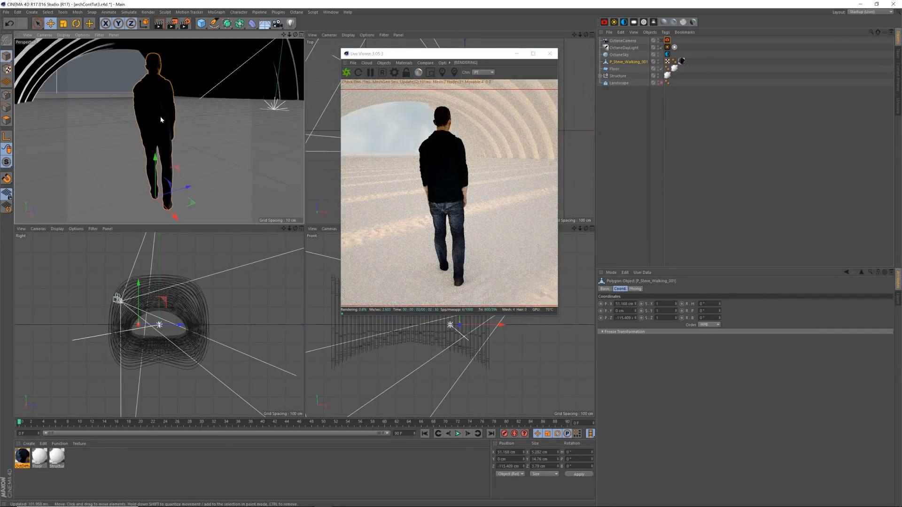
pyautogui.keyDown('alt'); pyautogui.moveTo(177, 112); pyautogui.dragTo(155, 112); pyautogui.keyUp('alt')
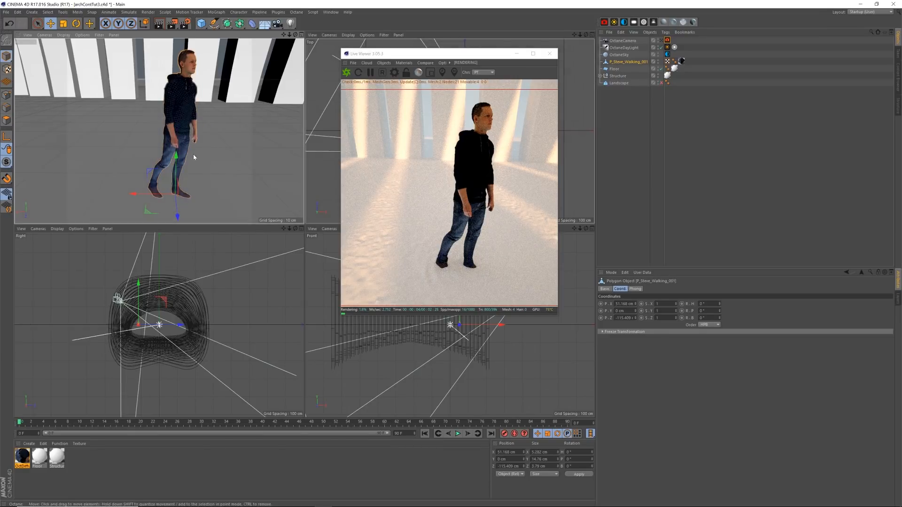
pyautogui.moveTo(177, 157); pyautogui.dragTo(176, 153)
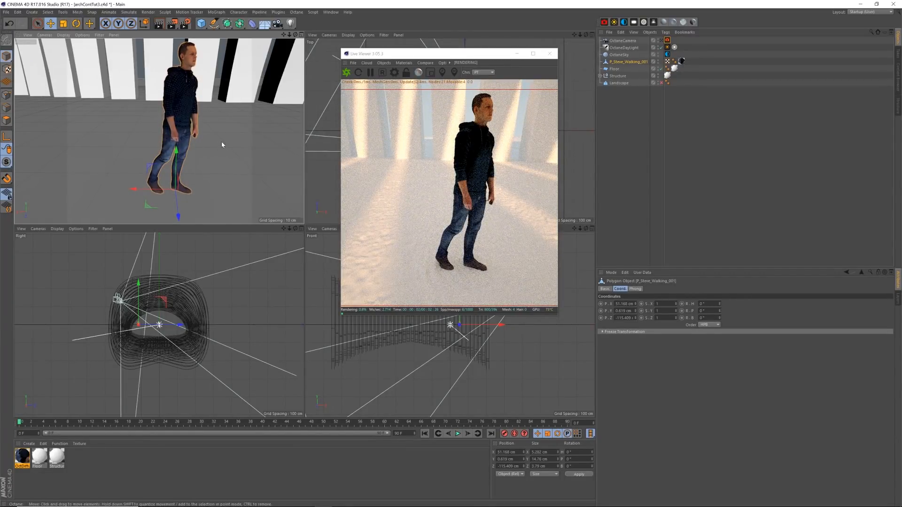
# - Look through the Octane camera in the perspective view
pyautogui.scroll(-3, 221, 145)
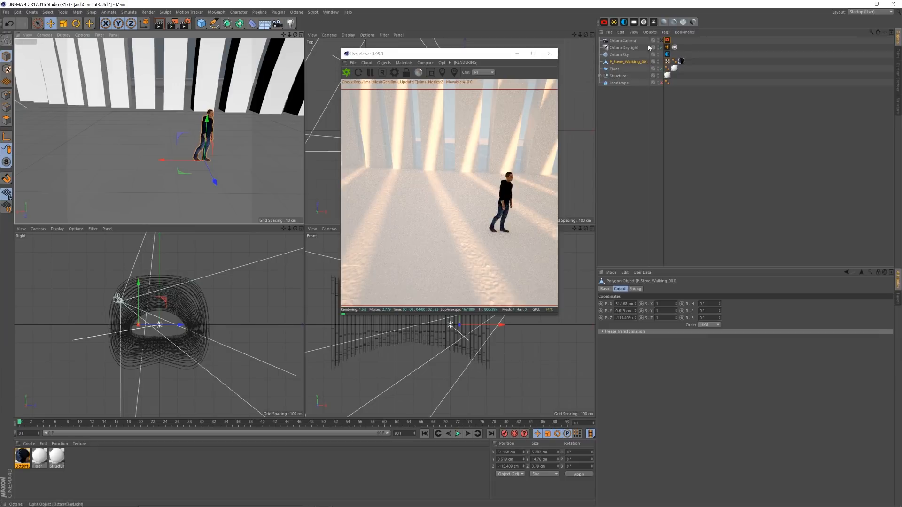
pyautogui.click(626, 41)
pyautogui.click(660, 40)
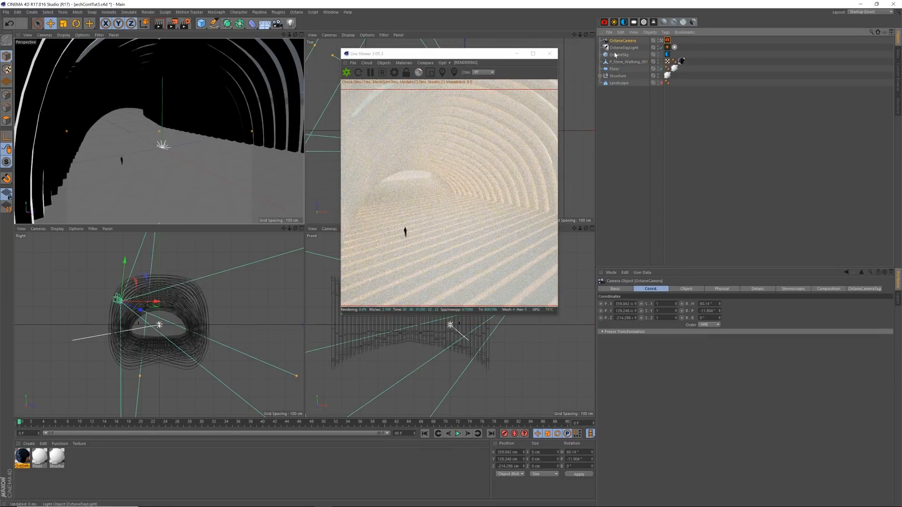
# - Set the Octane camera's focus on the walking human figure using the Live Viewer's focus picker
pyautogui.moveTo(468, 59); pyautogui.dragTo(213, 66)
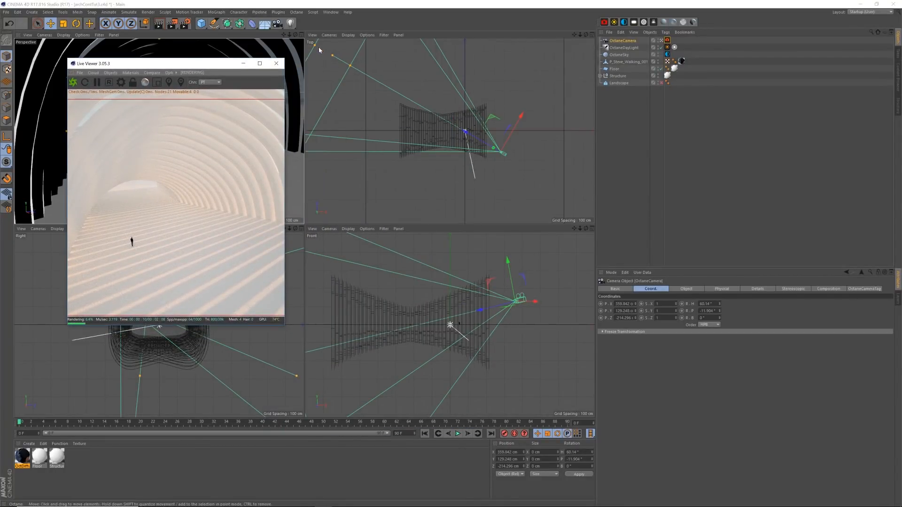
pyautogui.moveTo(580, 35); pyautogui.dragTo(579, 43)
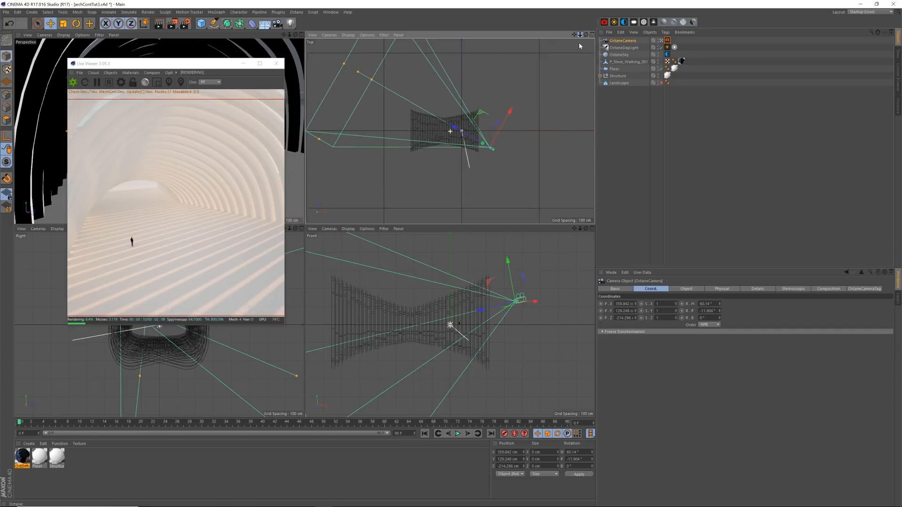
pyautogui.click(168, 82)
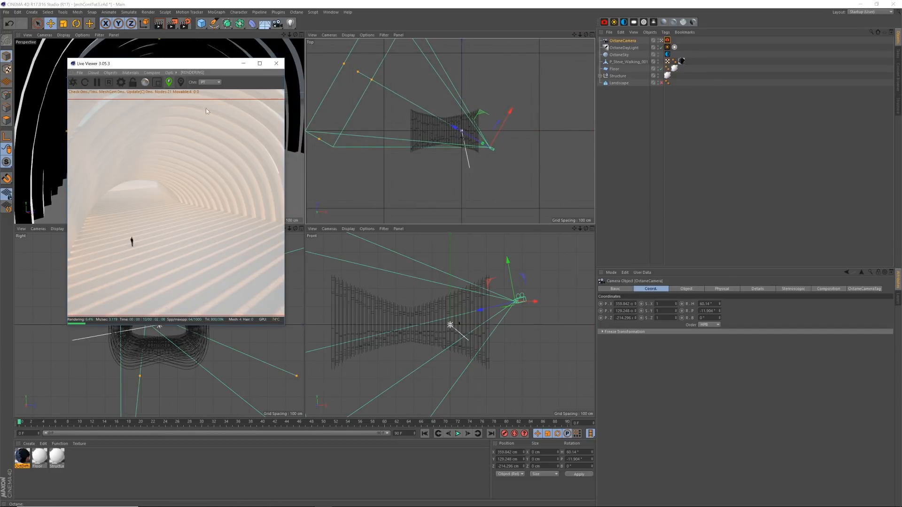
pyautogui.click(132, 242)
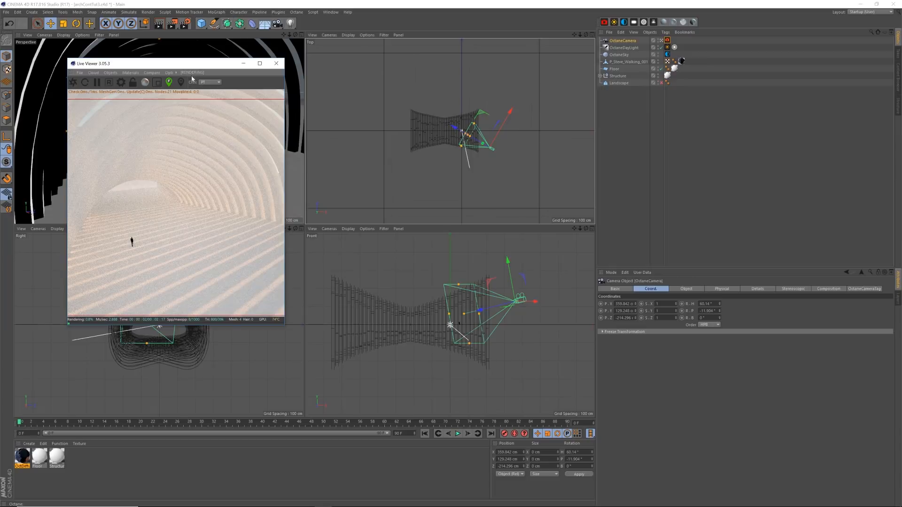
# - Set the Octane camera's pitch rotation to -20° and its heading rotation to 65°
pyautogui.moveTo(196, 64); pyautogui.dragTo(463, 52)
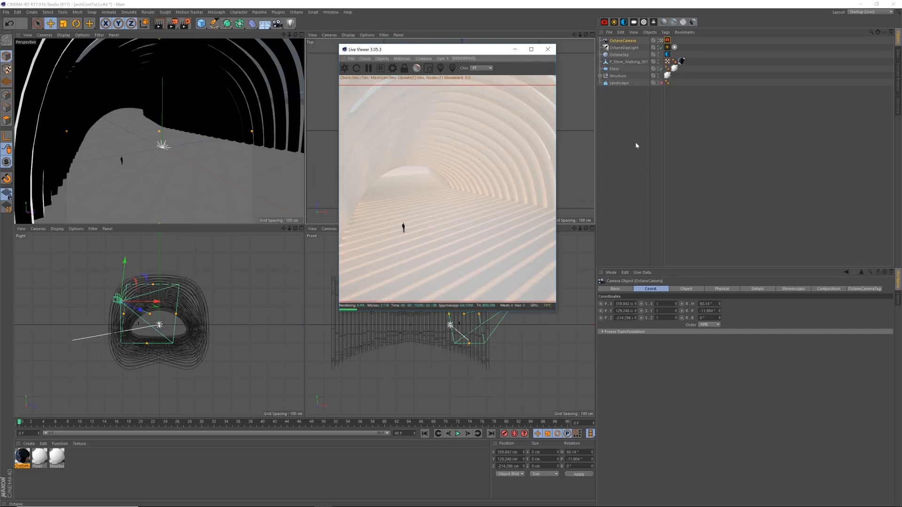
pyautogui.click(636, 41)
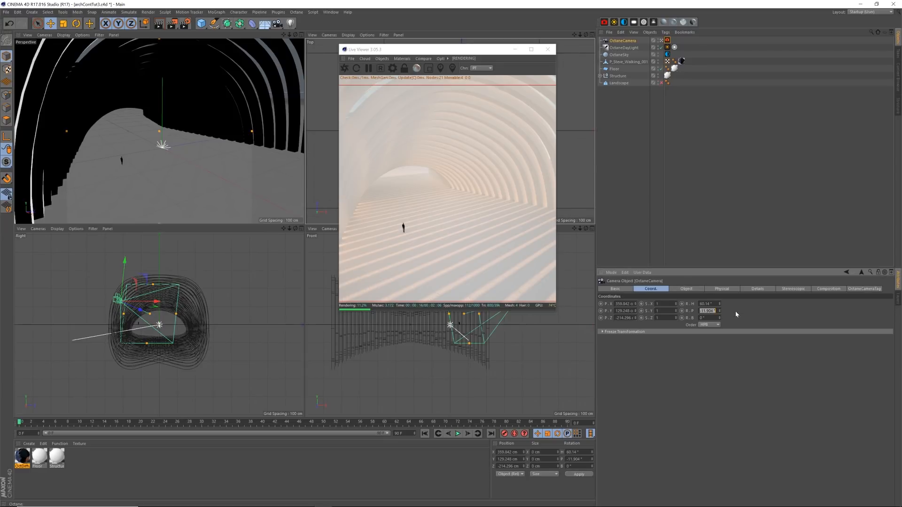
pyautogui.write('-20')
pyautogui.press('Return')
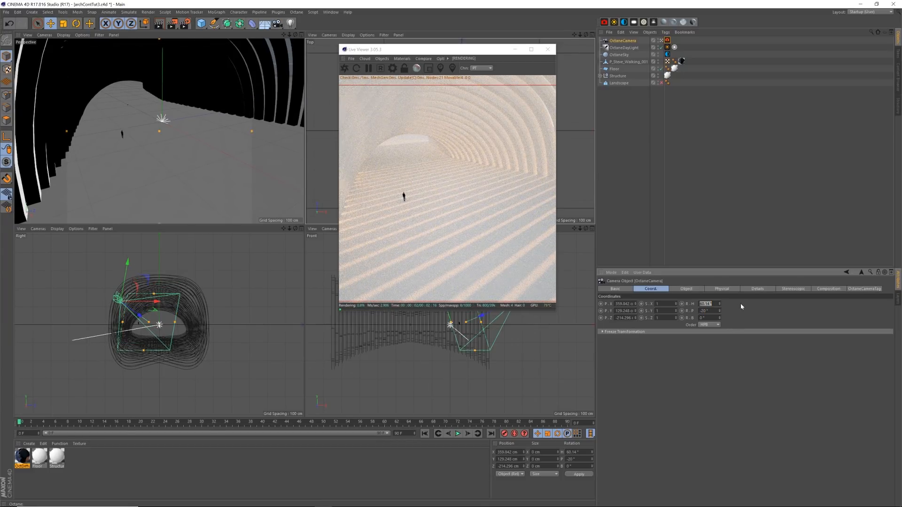
pyautogui.write('65')
pyautogui.press('Return')
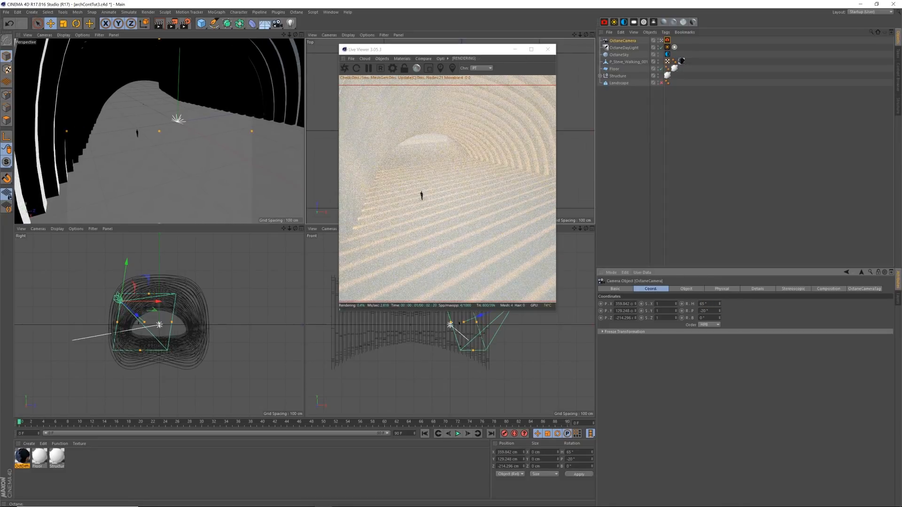
# - Shift the Octane camera sideways by setting its Z position to -130 cm
pyautogui.moveTo(636, 319)
pyautogui.mouseDown()
pyautogui.moveTo(635, 292)
pyautogui.moveTo(635, 322)
pyautogui.mouseUp()
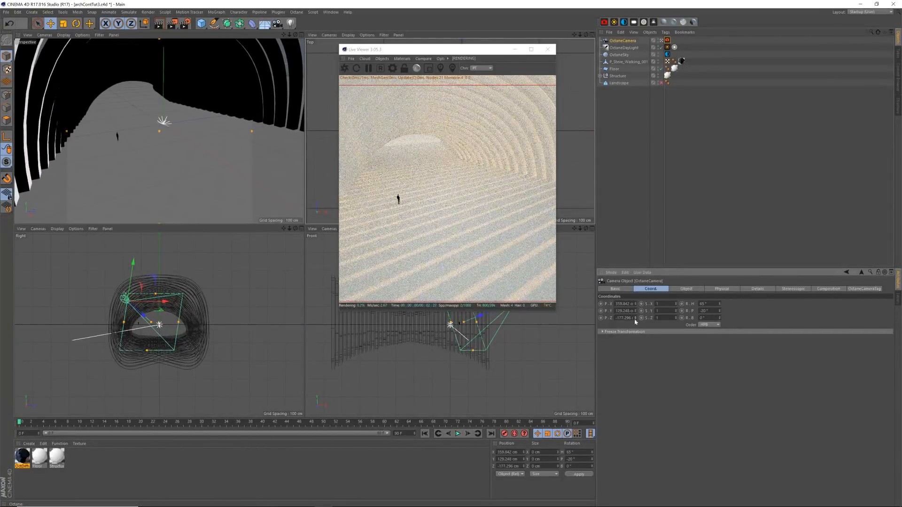
pyautogui.doubleClick(625, 318)
pyautogui.write('-130')
pyautogui.press('Return')
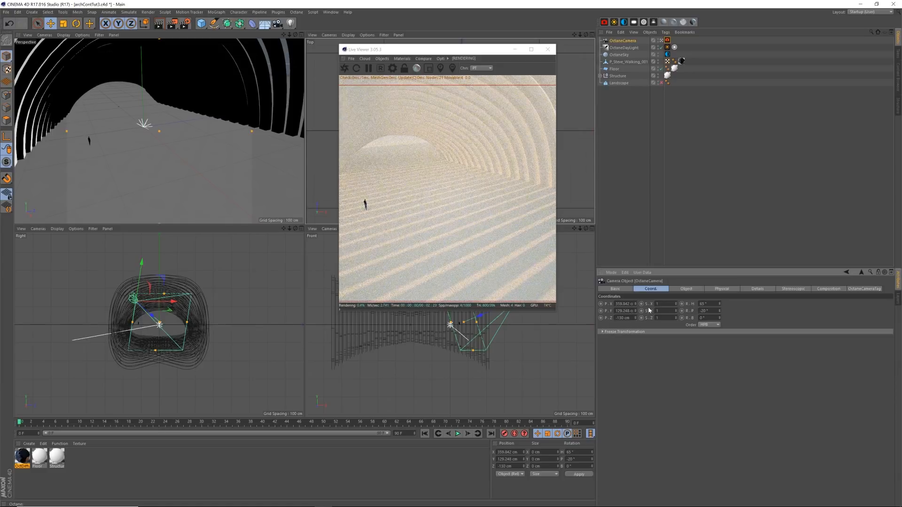
# - Set the Octane camera's Y position to 180 cm and its X position to 300 cm
pyautogui.moveTo(636, 313); pyautogui.dragTo(637, 301)
pyautogui.doubleClick(623, 311)
pyautogui.write('1')
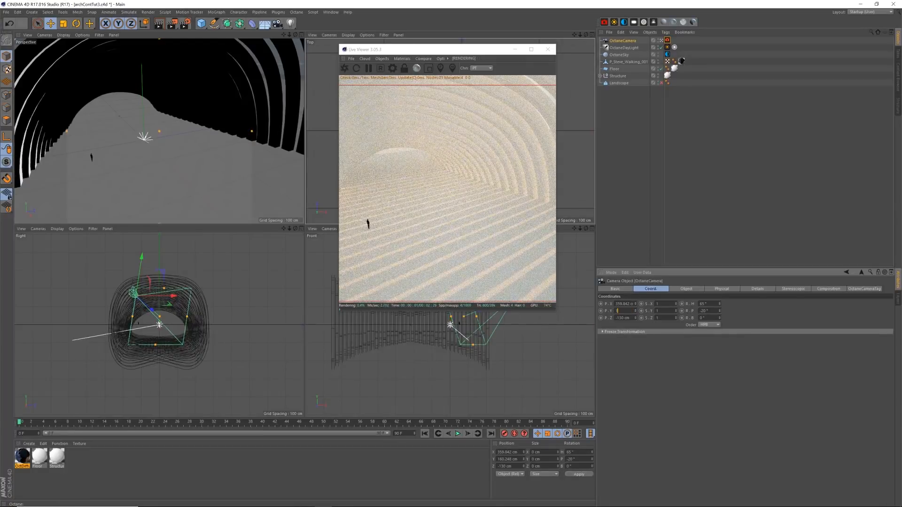
pyautogui.write('80')
pyautogui.press('Return')
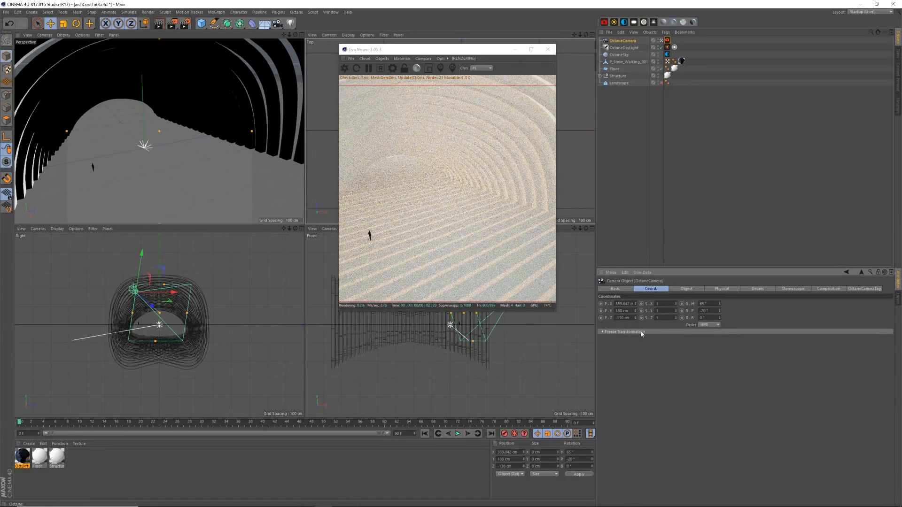
pyautogui.moveTo(636, 305)
pyautogui.mouseDown()
pyautogui.moveTo(635, 294)
pyautogui.moveTo(636, 328)
pyautogui.moveTo(637, 315)
pyautogui.mouseUp()
pyautogui.write('300')
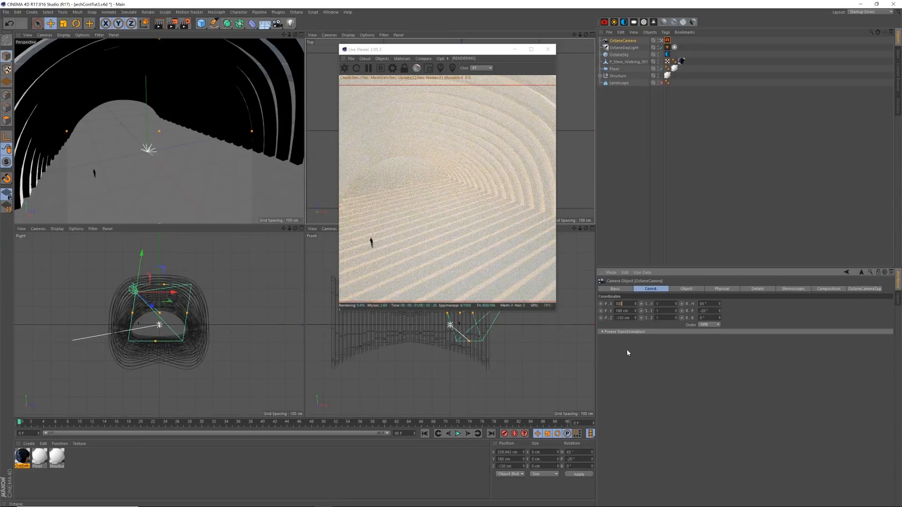
pyautogui.press('Return')
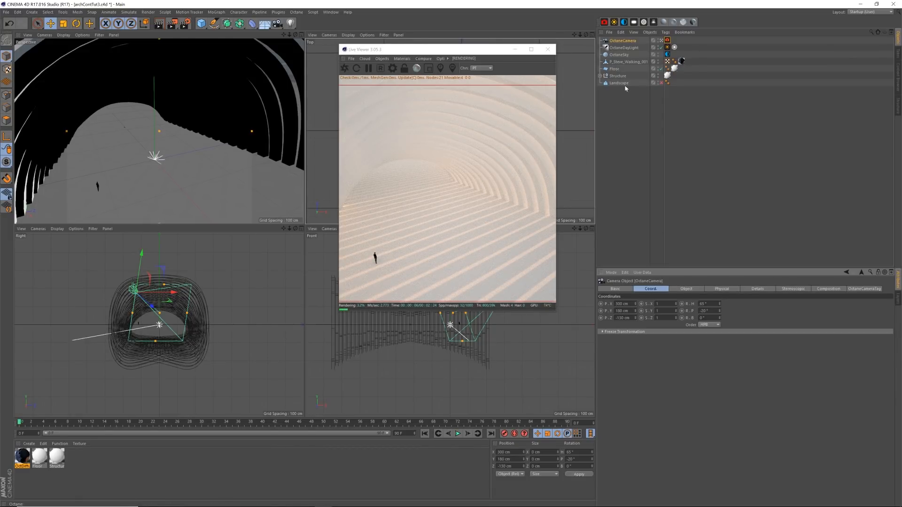
# - Move the walking human figure across the floor to about X -4 cm and Z -67 cm, and save the scene
pyautogui.click(629, 61)
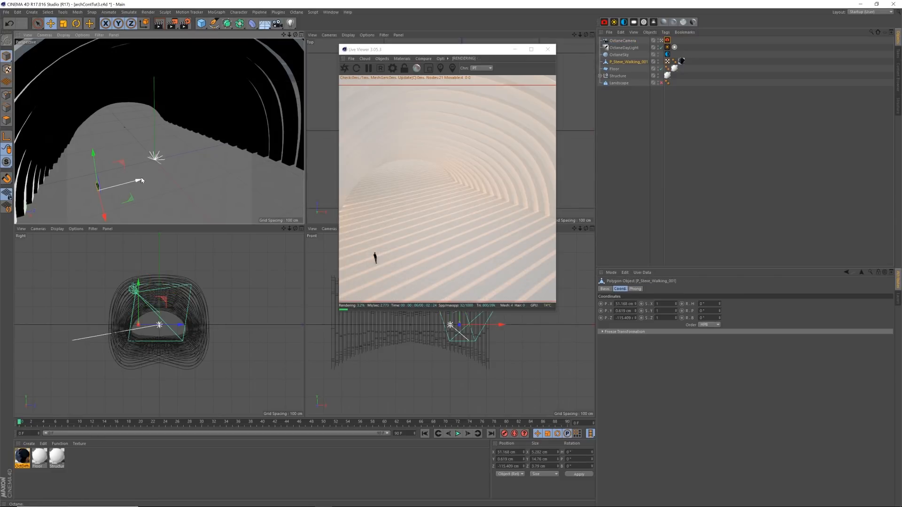
pyautogui.moveTo(141, 180); pyautogui.dragTo(167, 173)
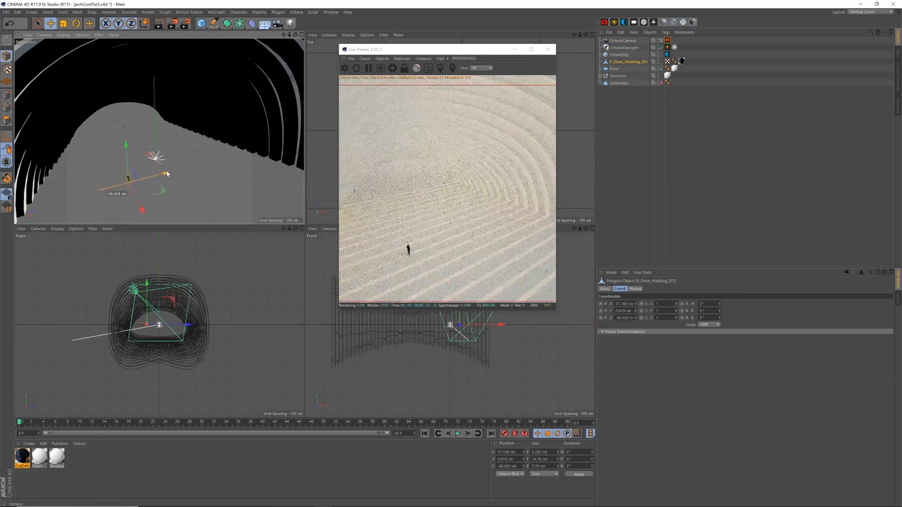
pyautogui.moveTo(142, 211)
pyautogui.mouseDown()
pyautogui.moveTo(132, 190)
pyautogui.moveTo(140, 194)
pyautogui.mouseUp()
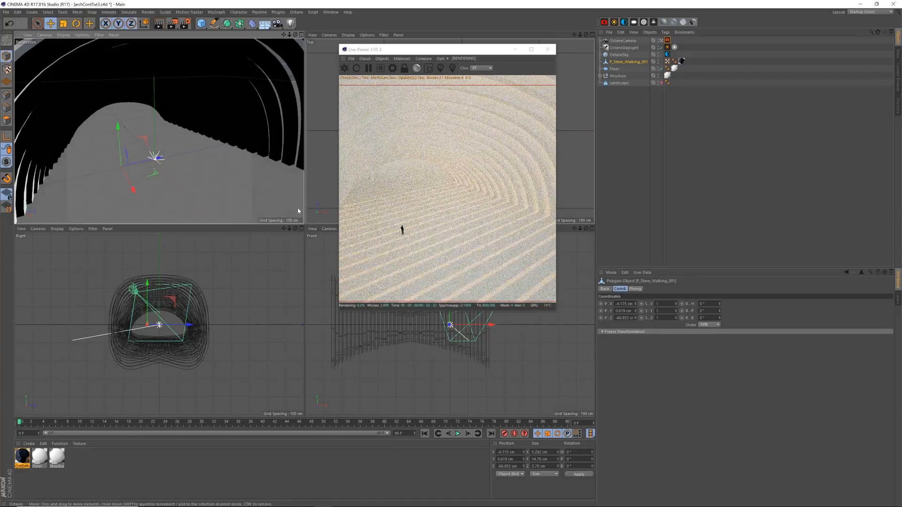
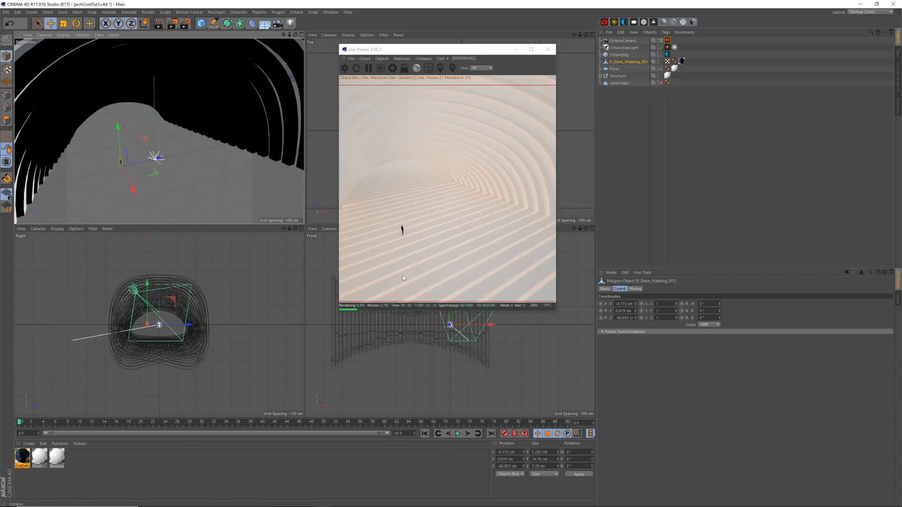
pyautogui.click(625, 130)
pyautogui.hotkey('ctrl', 's')
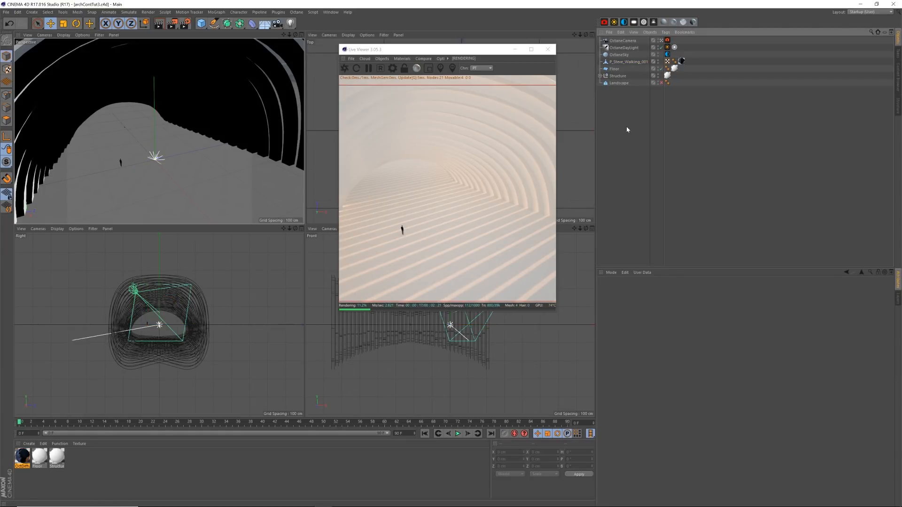
# - Shift the hue of the Octane daylight's sun color from reddish orange slightly toward yellow
pyautogui.click(667, 48)
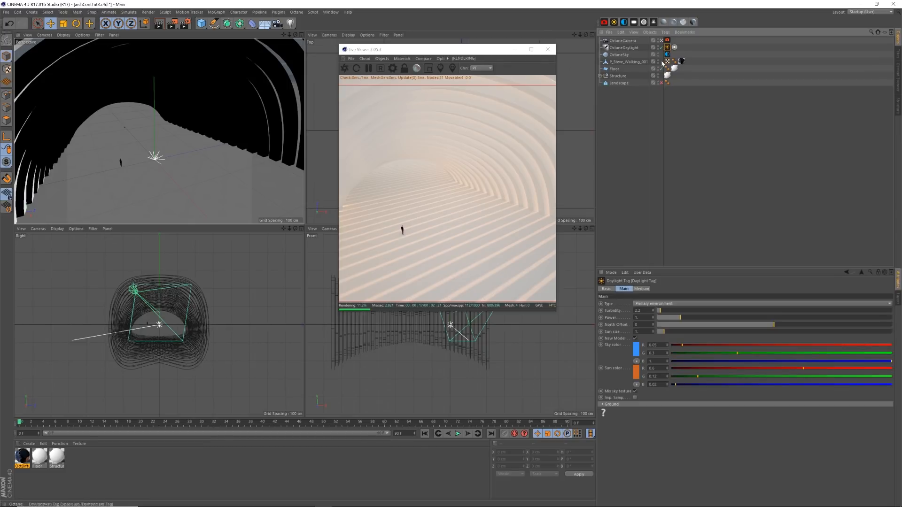
pyautogui.click(637, 374)
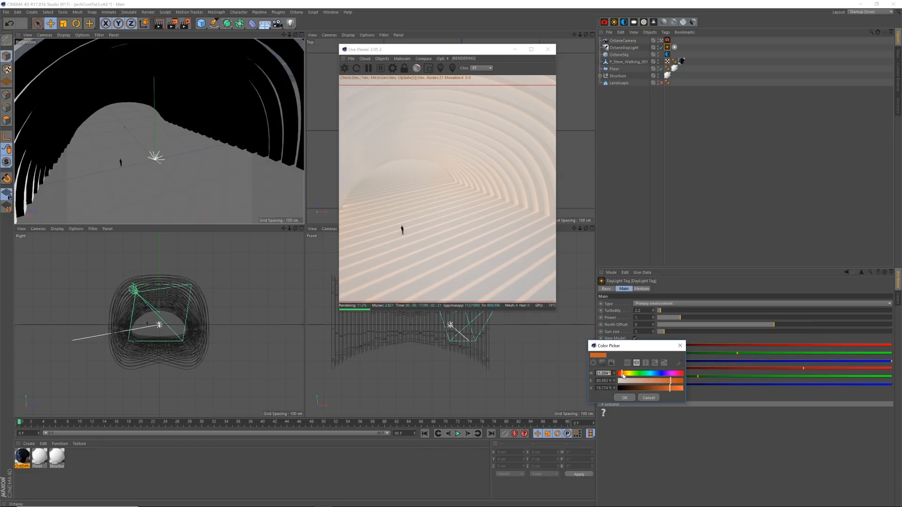
pyautogui.click(624, 374)
pyautogui.click(625, 398)
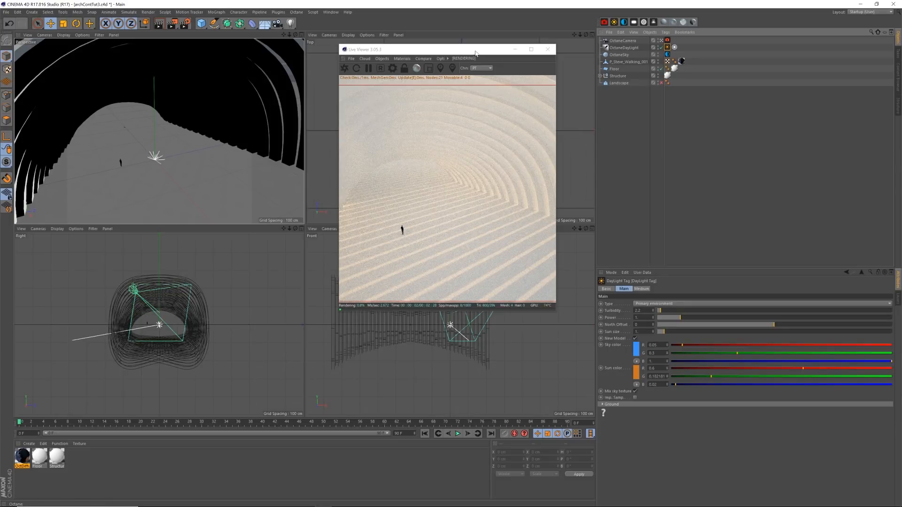
pyautogui.moveTo(468, 52); pyautogui.dragTo(468, 49)
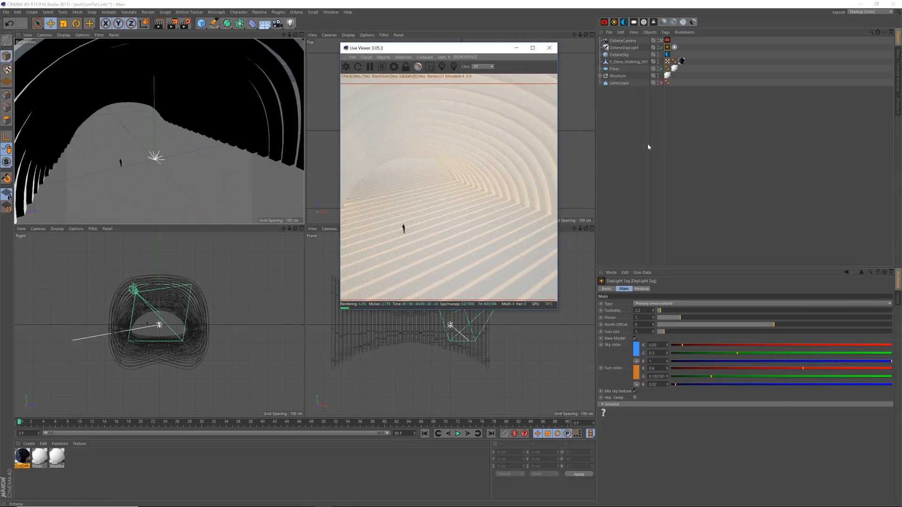
pyautogui.moveTo(447, 51); pyautogui.dragTo(453, 51)
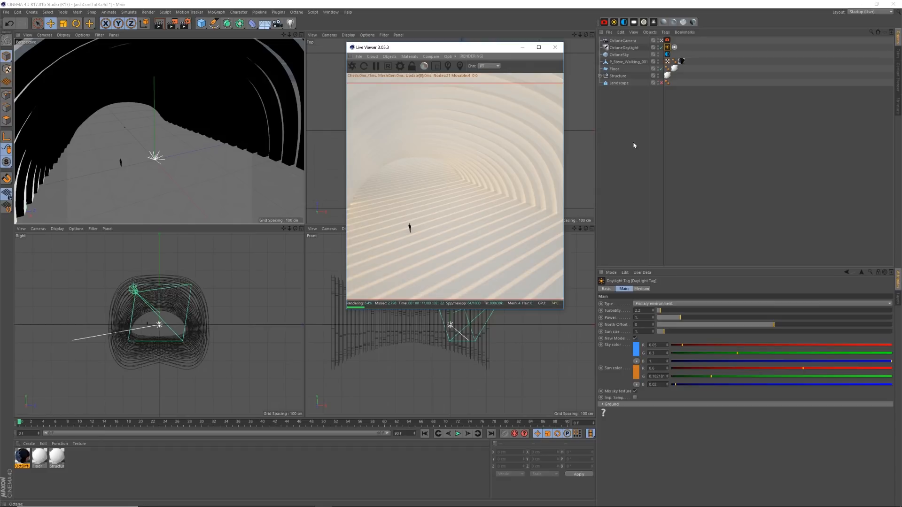
pyautogui.moveTo(460, 50); pyautogui.dragTo(444, 50)
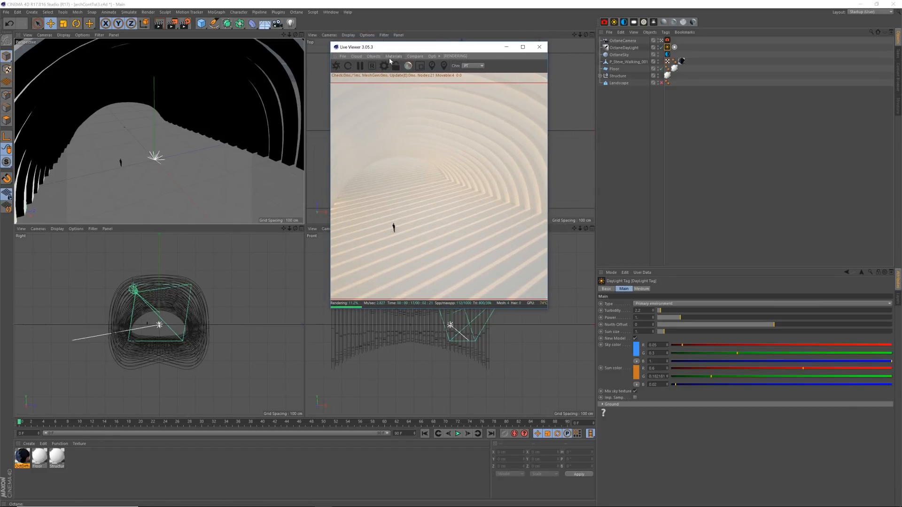
# - Add an Octane Fog Volume to the scene and move the Live Viewer window clear of the top and front views
pyautogui.click(381, 57)
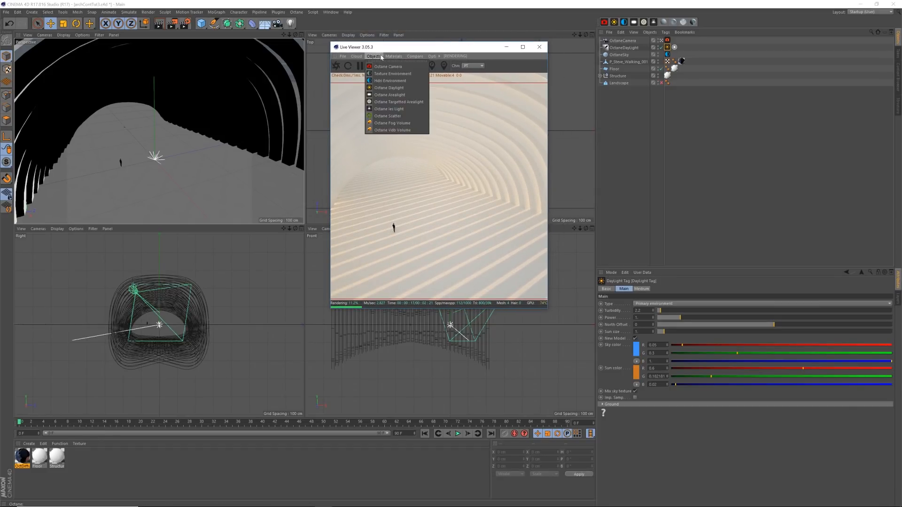
pyautogui.click(383, 123)
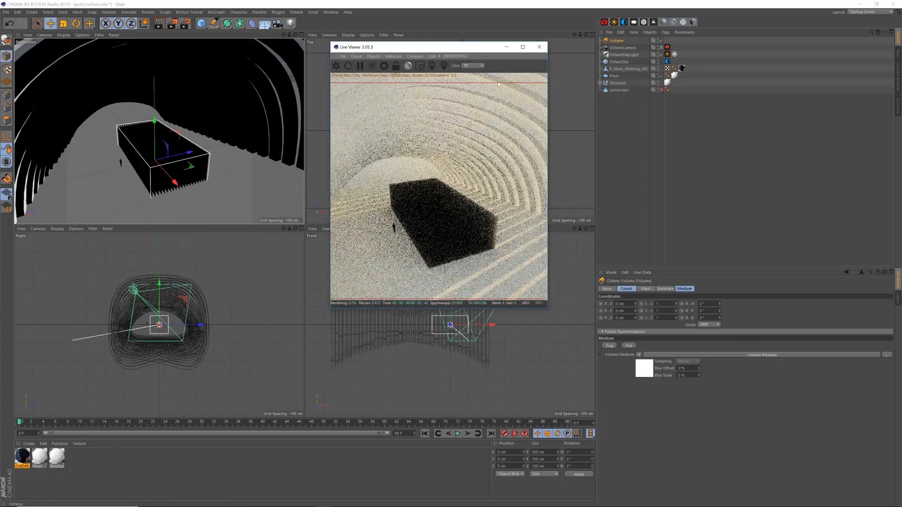
pyautogui.moveTo(450, 51); pyautogui.dragTo(441, 47)
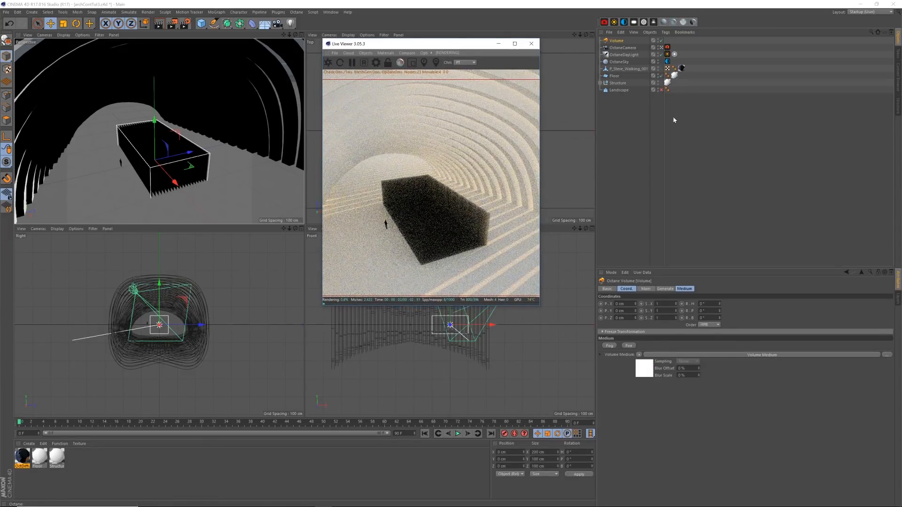
pyautogui.click(649, 289)
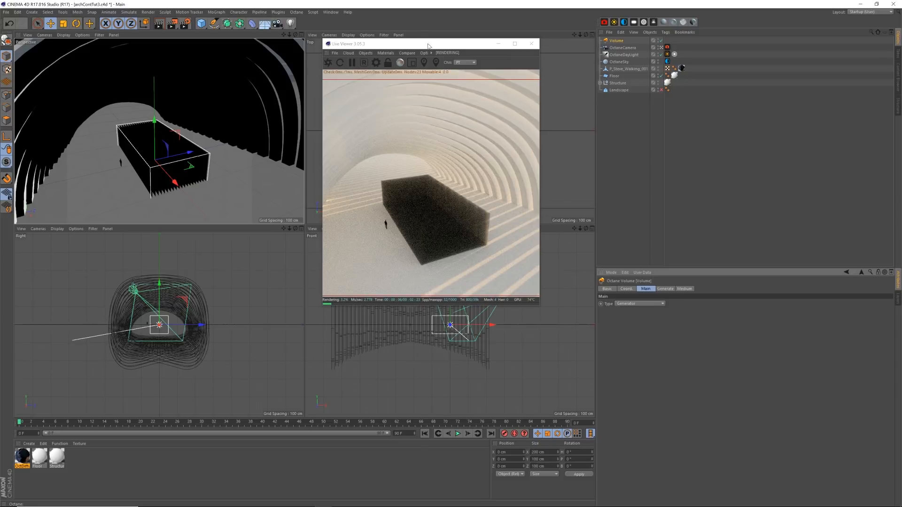
pyautogui.moveTo(423, 43); pyautogui.dragTo(228, 52)
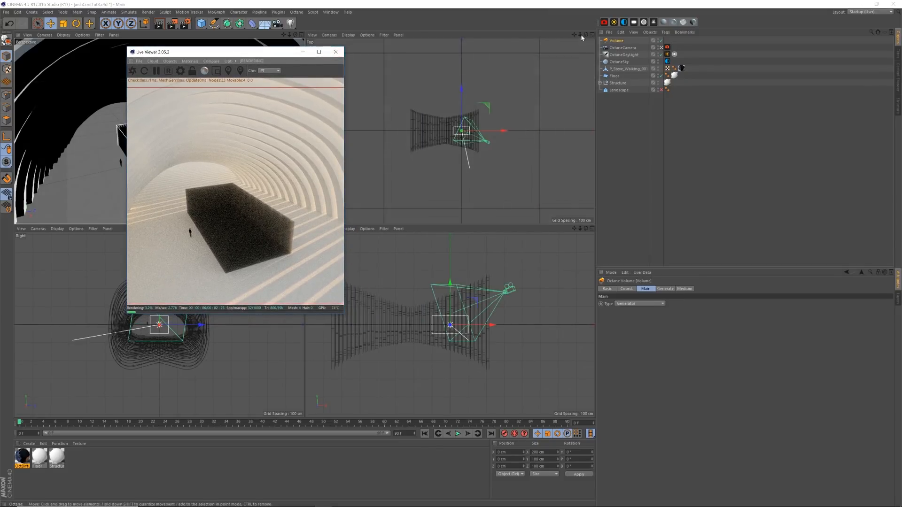
# - Set the fog volume's voxel size to 12.5 and its X size to 800 cm
pyautogui.click(665, 289)
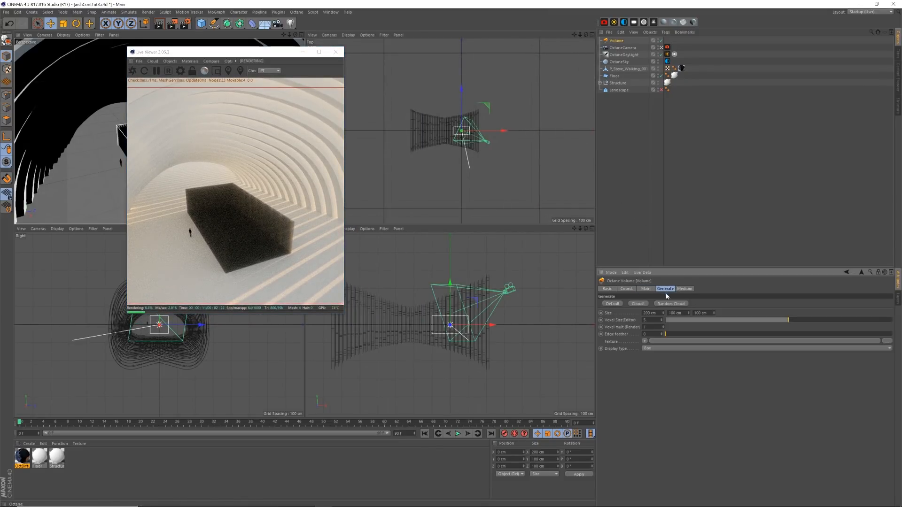
pyautogui.doubleClick(645, 320)
pyautogui.write('12.5')
pyautogui.press('Return')
pyautogui.press('Return')
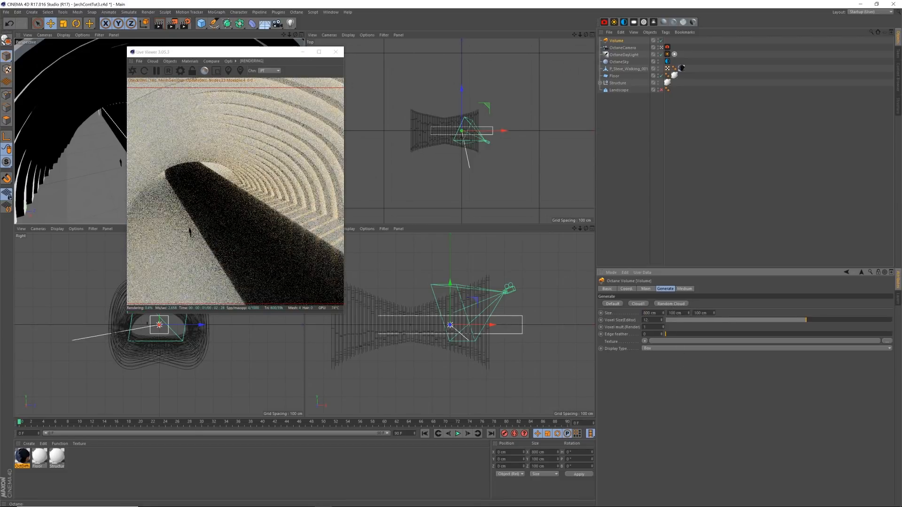
# - Set the fog volume's Y and Z sizes to 500 cm each
pyautogui.moveTo(672, 313); pyautogui.dragTo(667, 314)
pyautogui.write('5')
pyautogui.press('Tab')
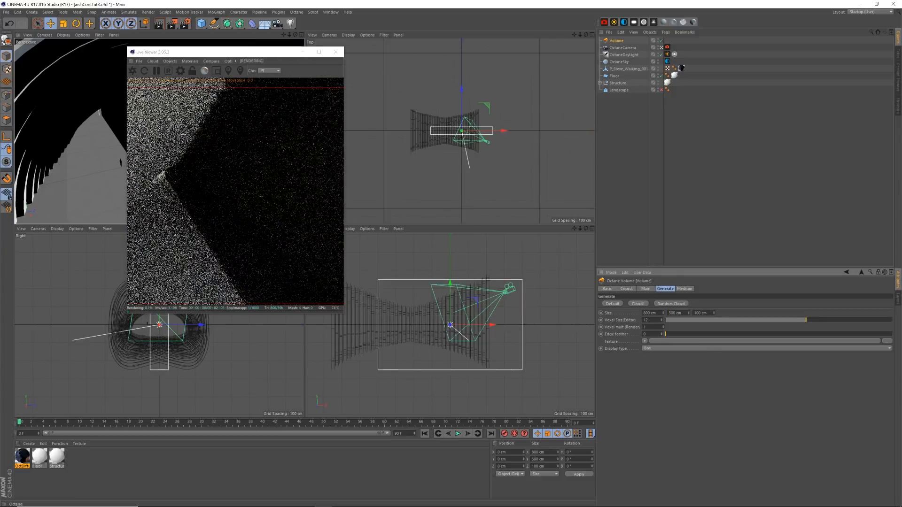
pyautogui.write('5')
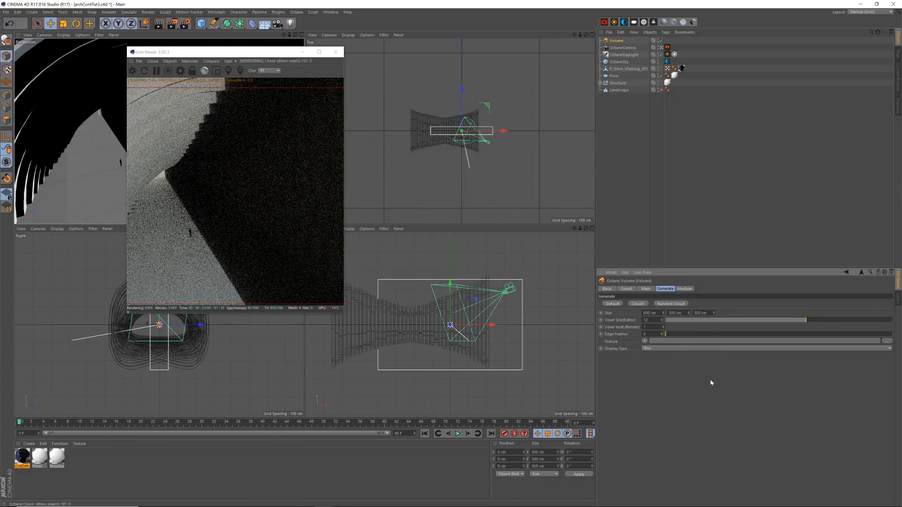
pyautogui.press('Return')
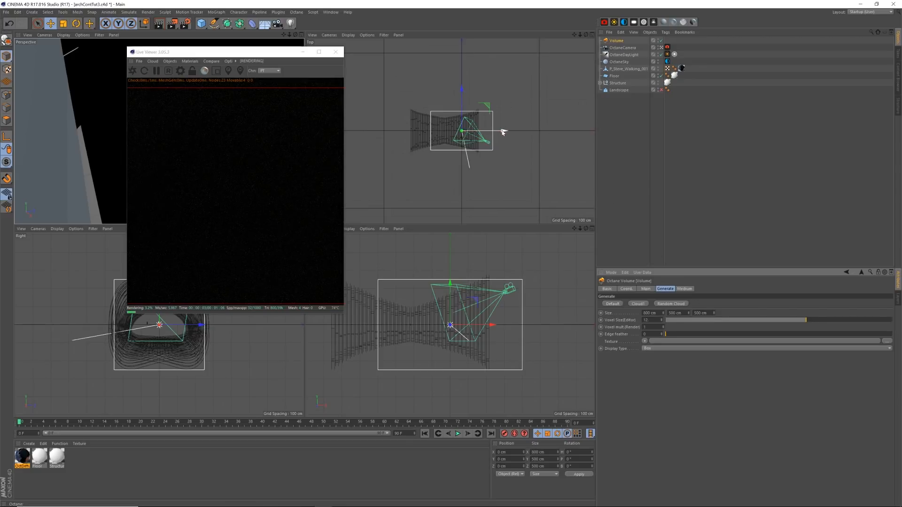
# - Place the fog volume at X position -350 cm along the tunnel and raise its edge feather to 1
pyautogui.moveTo(503, 132); pyautogui.dragTo(463, 136)
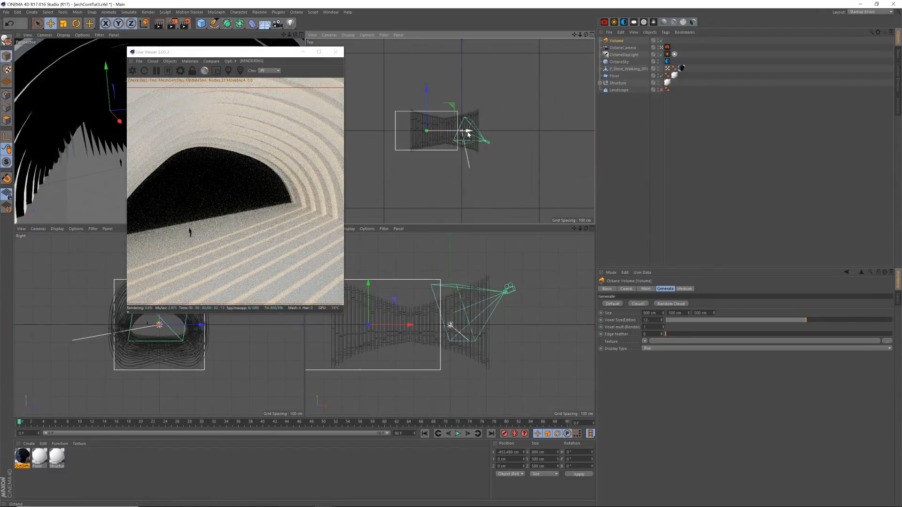
pyautogui.click(631, 290)
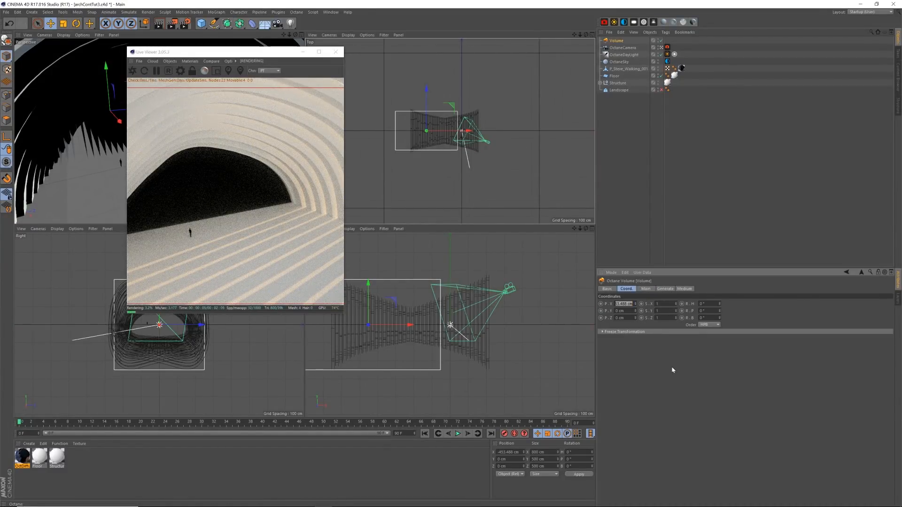
pyautogui.write('-350')
pyautogui.press('Return')
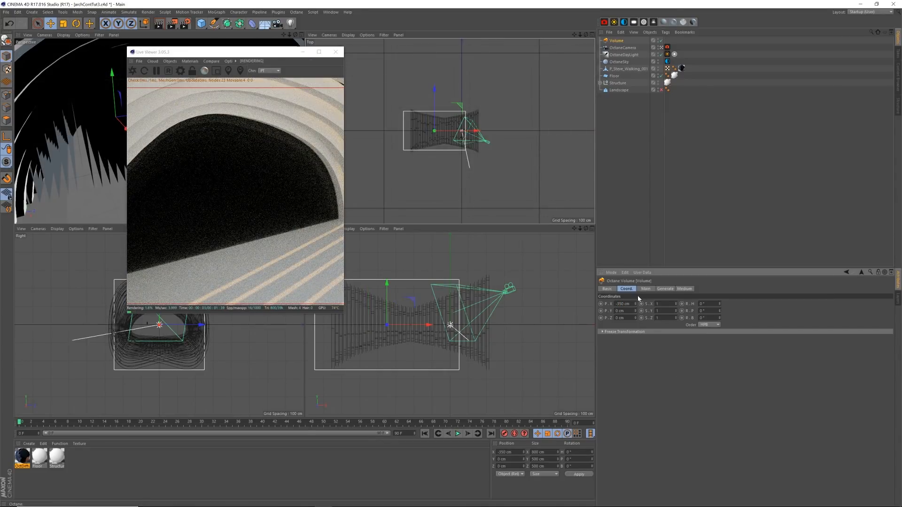
pyautogui.click(665, 288)
pyautogui.moveTo(666, 334); pyautogui.dragTo(891, 334)
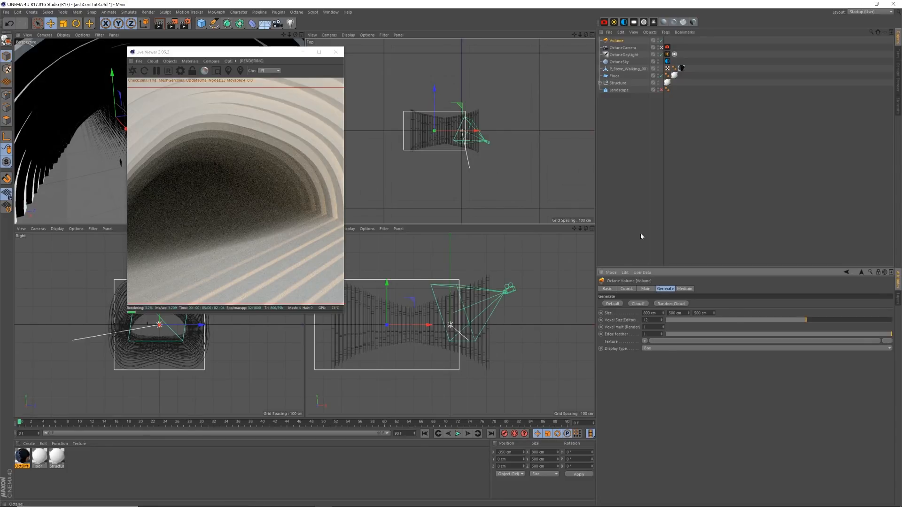
# - Set the absorption color of the fog's volume medium to pure white with a value of 100%
pyautogui.click(684, 289)
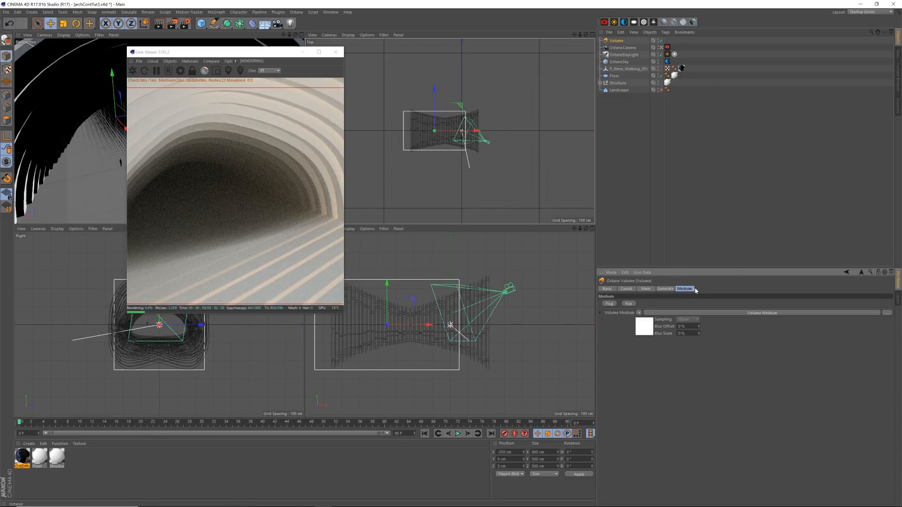
pyautogui.click(703, 312)
pyautogui.click(650, 329)
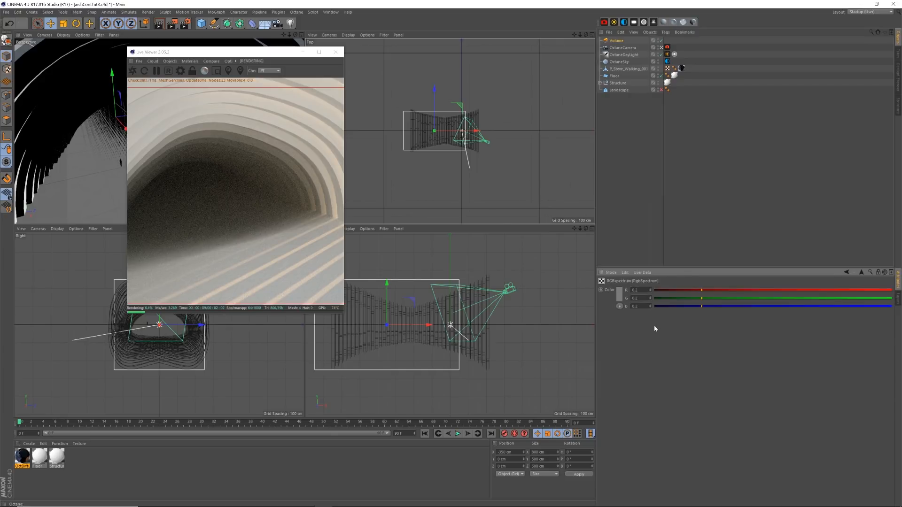
pyautogui.click(621, 292)
pyautogui.moveTo(638, 309); pyautogui.dragTo(678, 309)
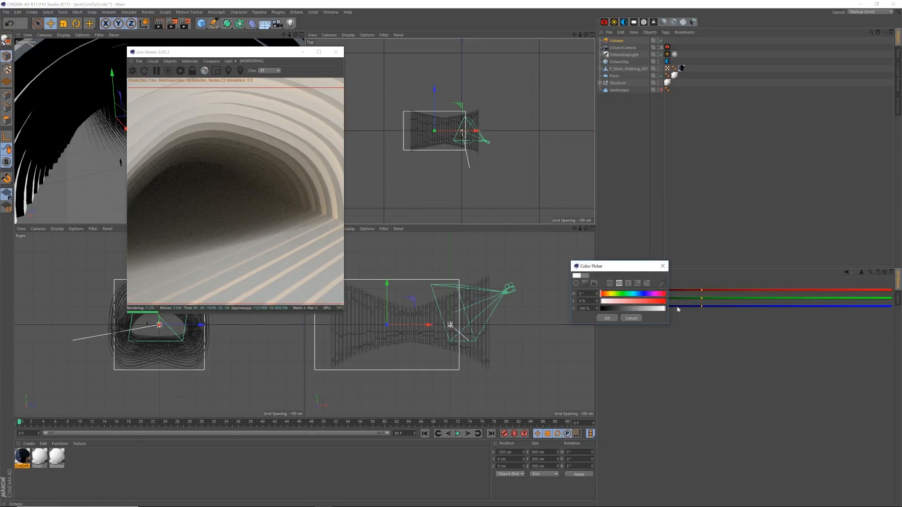
pyautogui.click(609, 318)
pyautogui.click(860, 272)
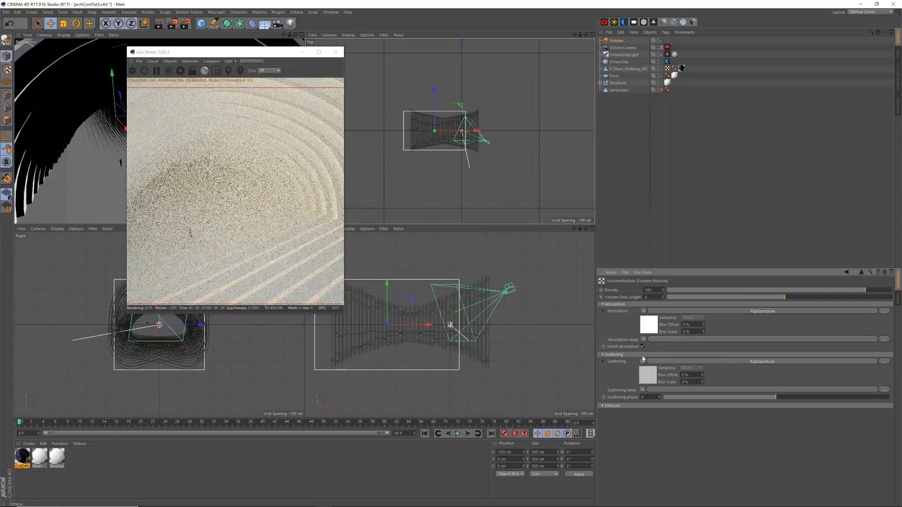
# - Set the scattering color of the fog's volume medium to pure white
pyautogui.click(648, 377)
pyautogui.click(621, 292)
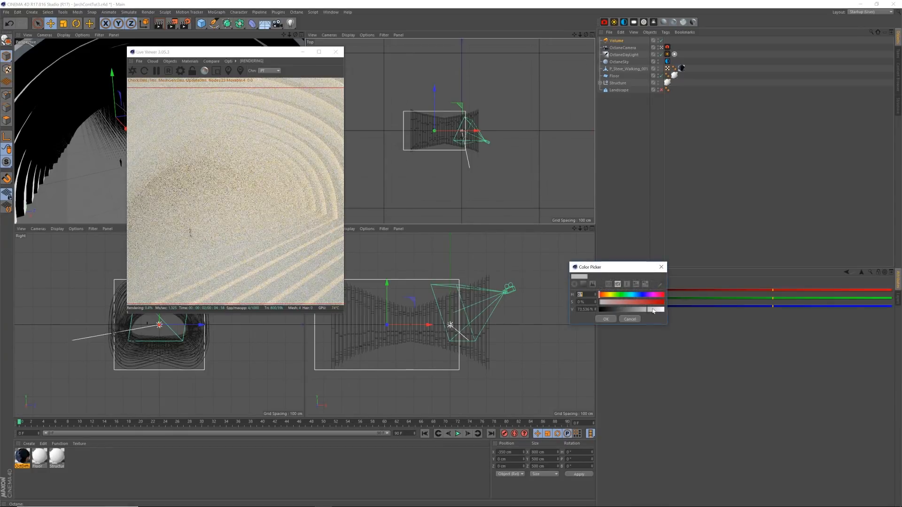
pyautogui.moveTo(643, 309); pyautogui.dragTo(667, 309)
pyautogui.click(612, 319)
pyautogui.click(860, 273)
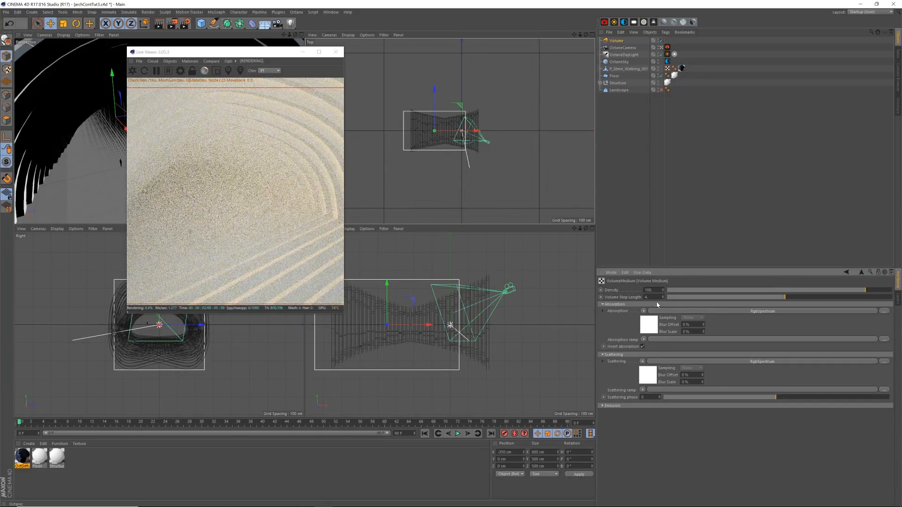
# - Tint the absorption color of the fog's volume medium very pale blue, with hue 197° and saturation 9%
pyautogui.click(651, 328)
pyautogui.click(619, 293)
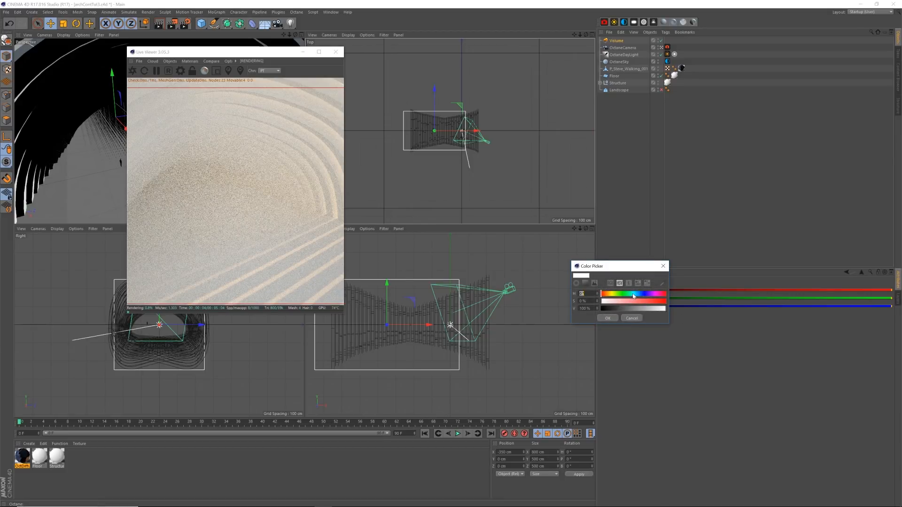
pyautogui.moveTo(631, 295); pyautogui.dragTo(608, 301)
pyautogui.click(614, 319)
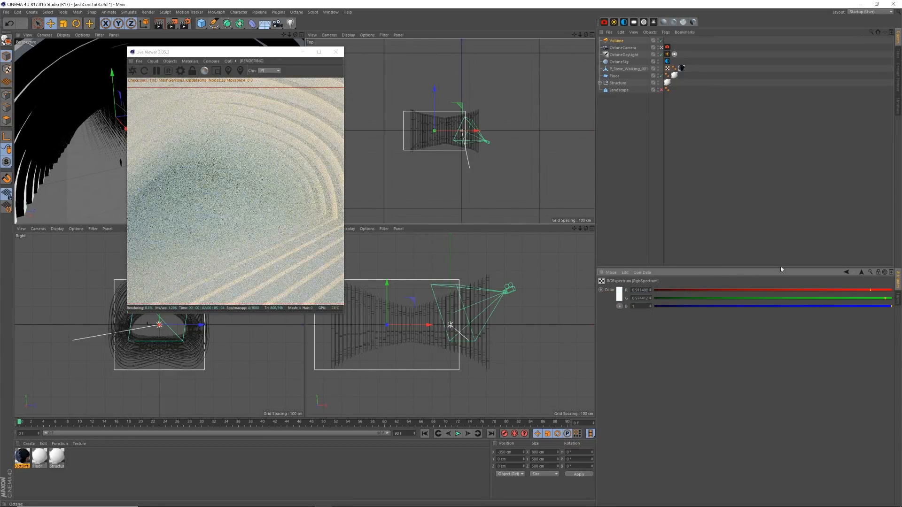
pyautogui.click(862, 273)
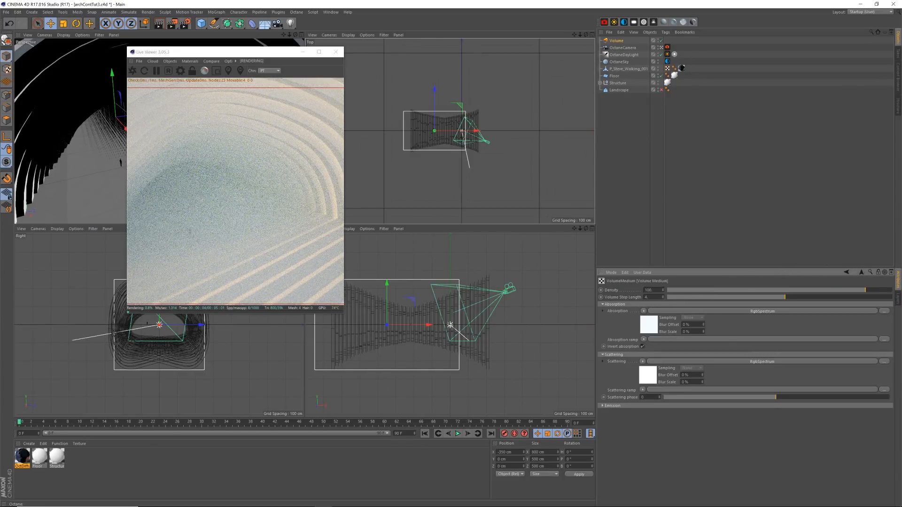
# - Set the fog's volume medium density to 2 and its volume step length to 1
pyautogui.doubleClick(649, 290)
pyautogui.write('2')
pyautogui.press('Return')
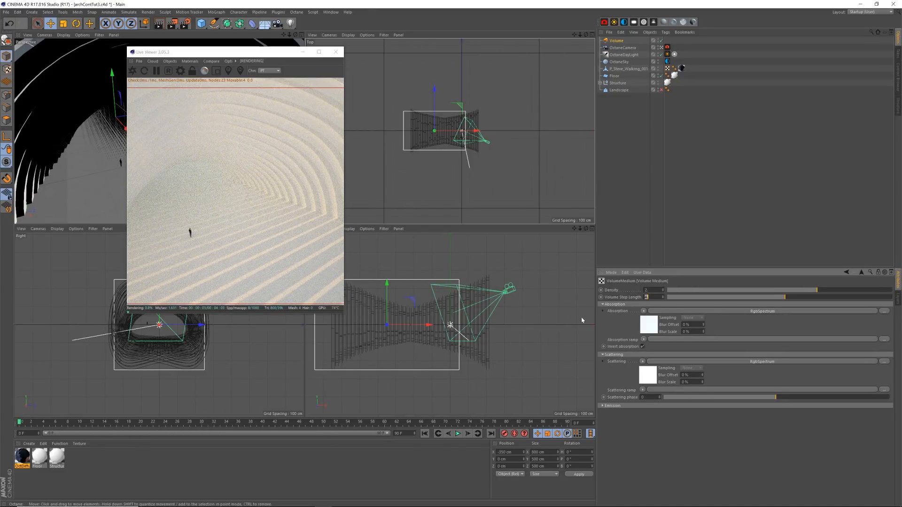
pyautogui.press('Return')
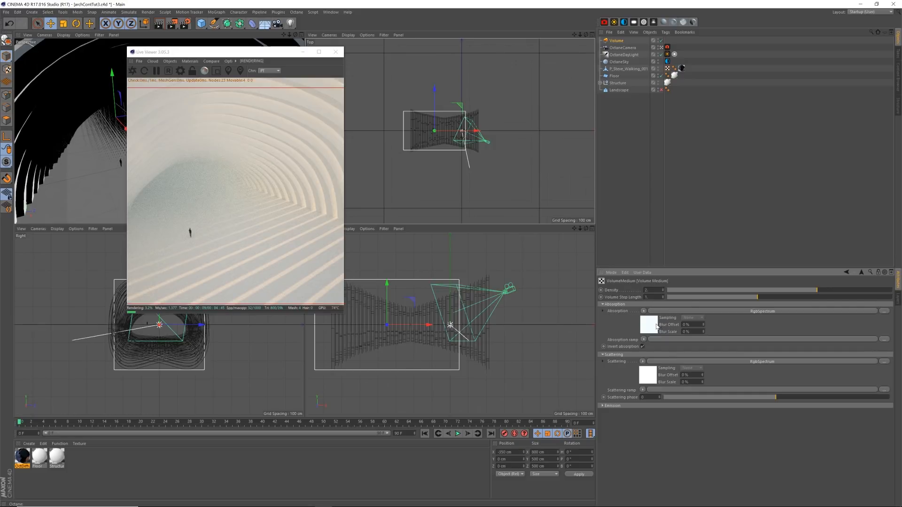
# - Make the fog's pale blue absorption color slightly more saturated, then deselect the fog volume
pyautogui.click(655, 326)
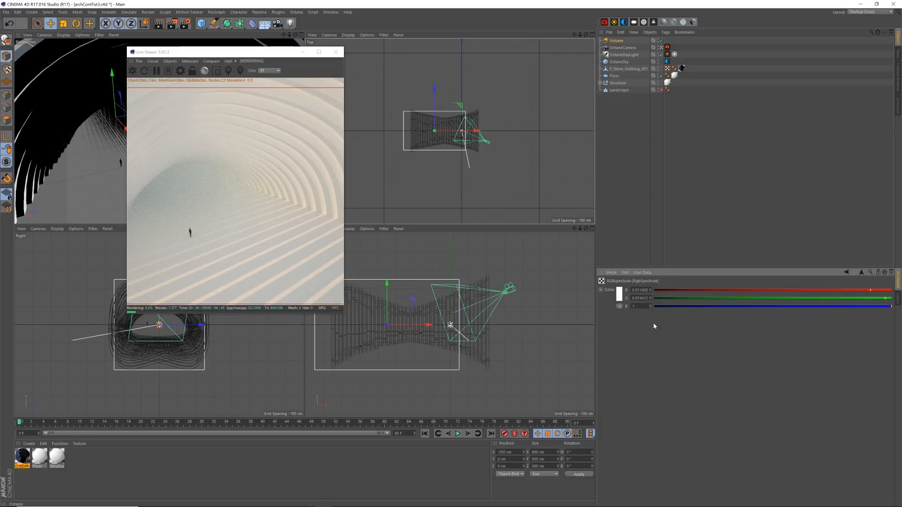
pyautogui.click(620, 292)
pyautogui.click(605, 301)
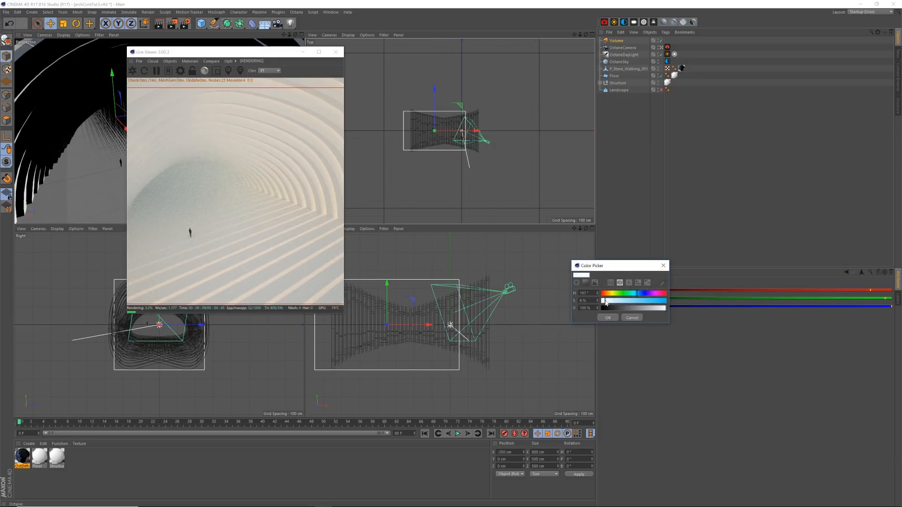
pyautogui.click(608, 318)
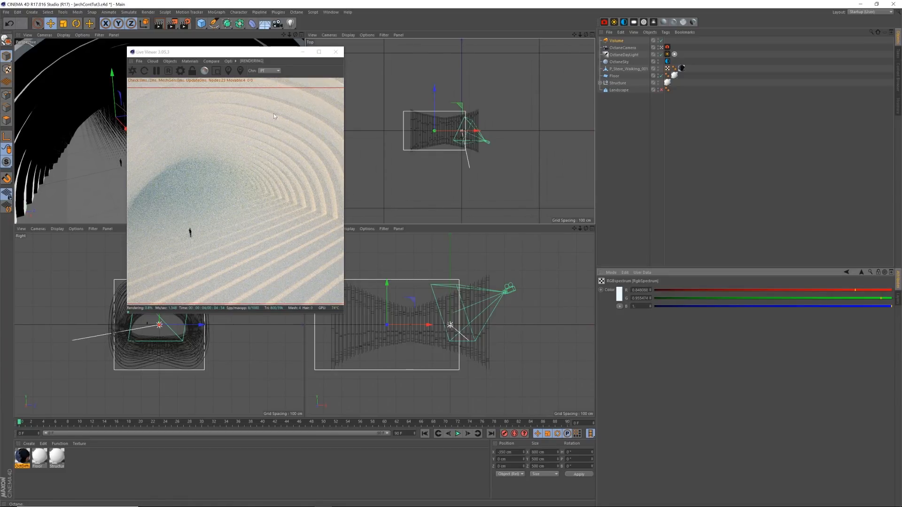
pyautogui.click(706, 174)
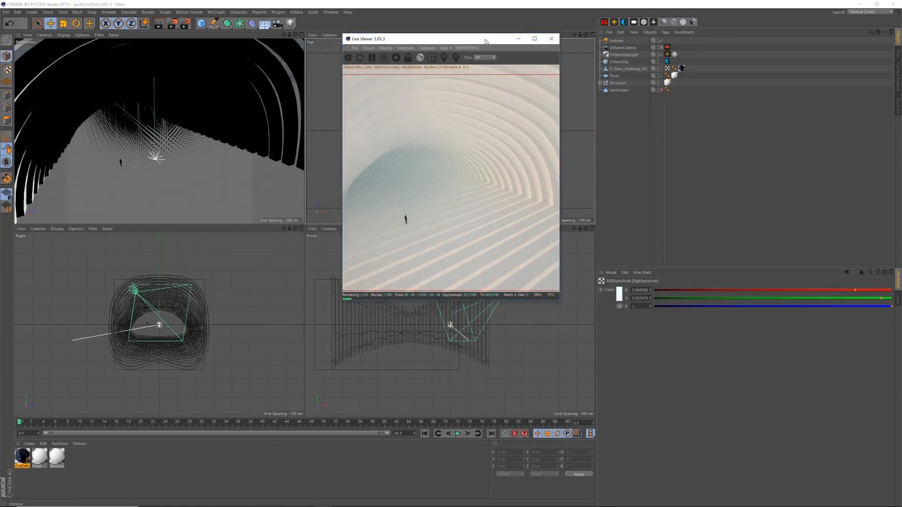
pyautogui.click(713, 172)
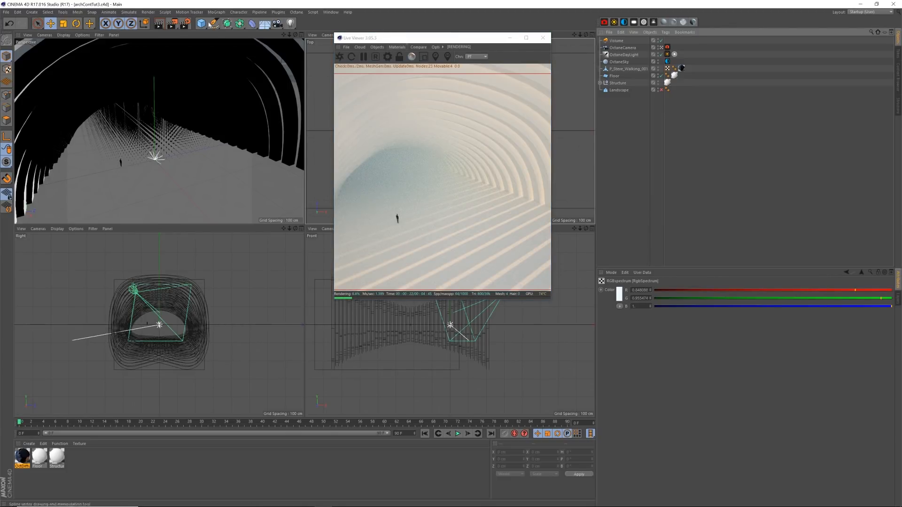
# - Check the output size in the render settings and set Octane's maximum path tracing samples to 2000
pyautogui.click(185, 23)
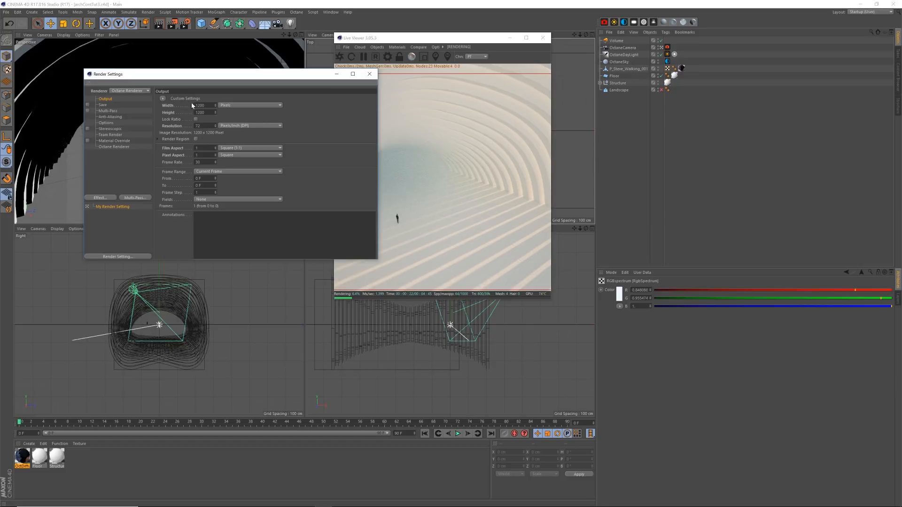
pyautogui.click(369, 74)
pyautogui.moveTo(413, 41); pyautogui.dragTo(410, 47)
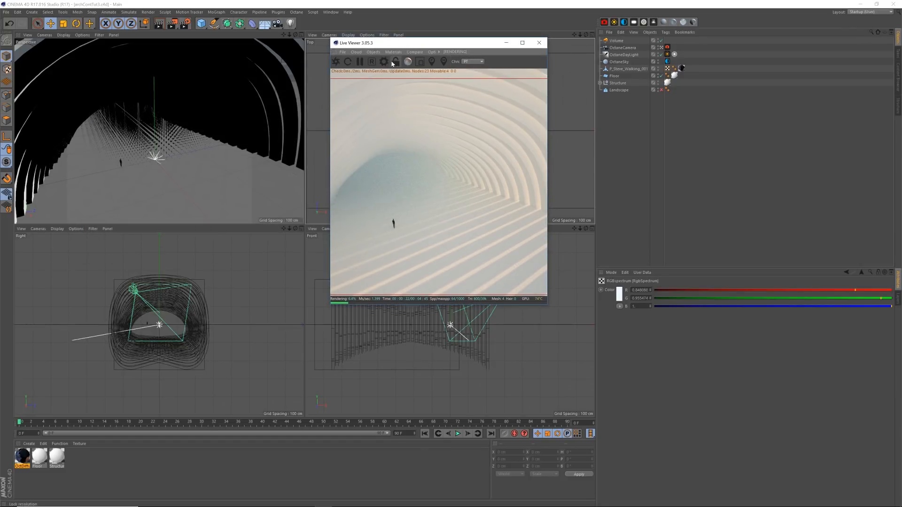
pyautogui.click(384, 62)
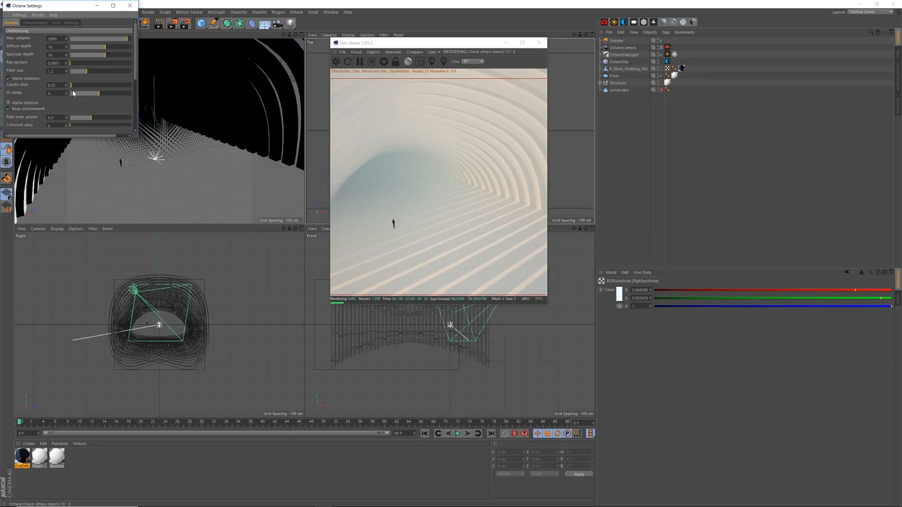
pyautogui.click(129, 6)
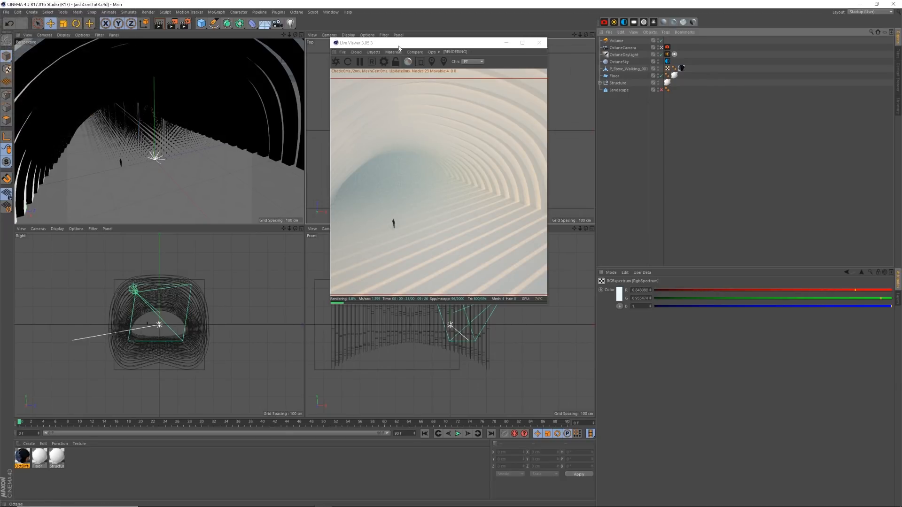
# - Render the foggy tunnel scene to the Picture Viewer and enlarge the viewer window to show more of the image
pyautogui.moveTo(403, 43); pyautogui.dragTo(402, 46)
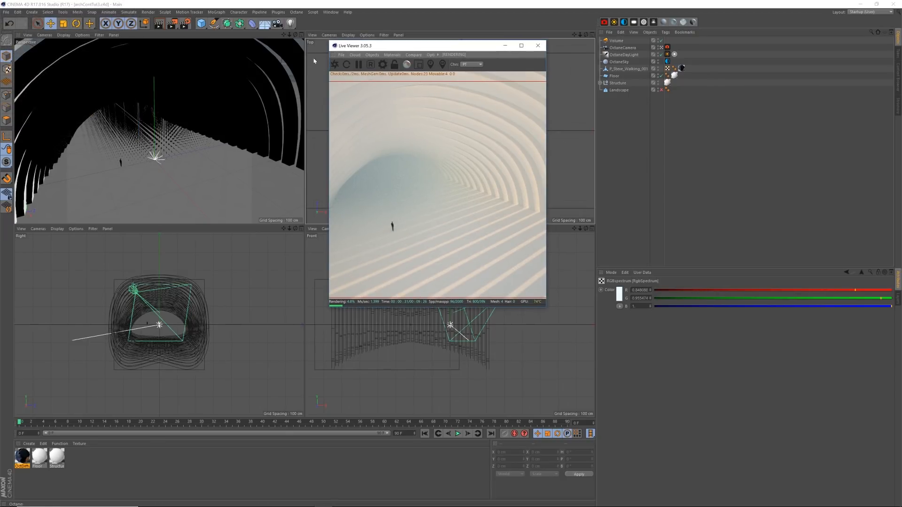
pyautogui.click(172, 23)
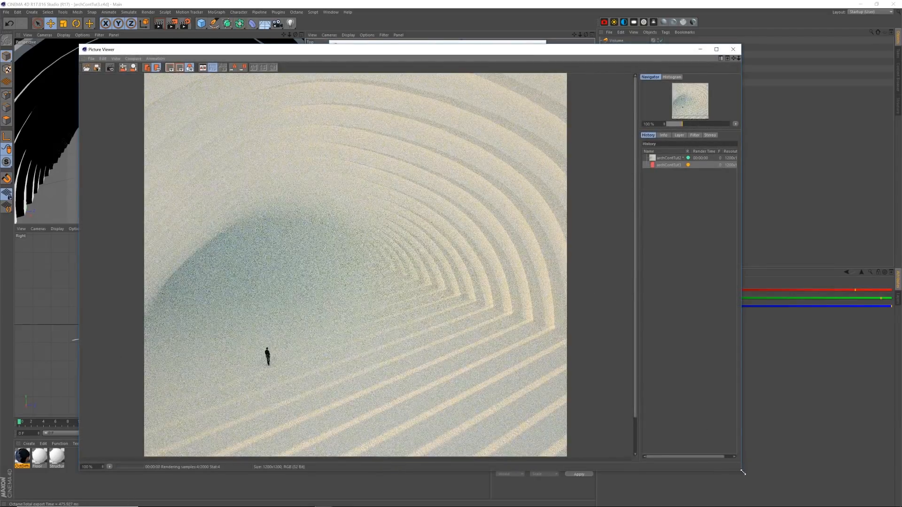
pyautogui.moveTo(743, 472); pyautogui.dragTo(741, 494)
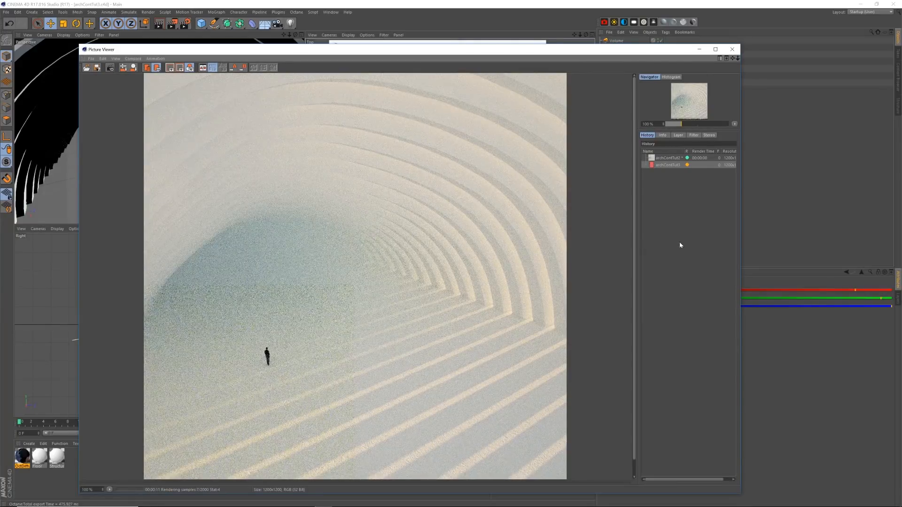